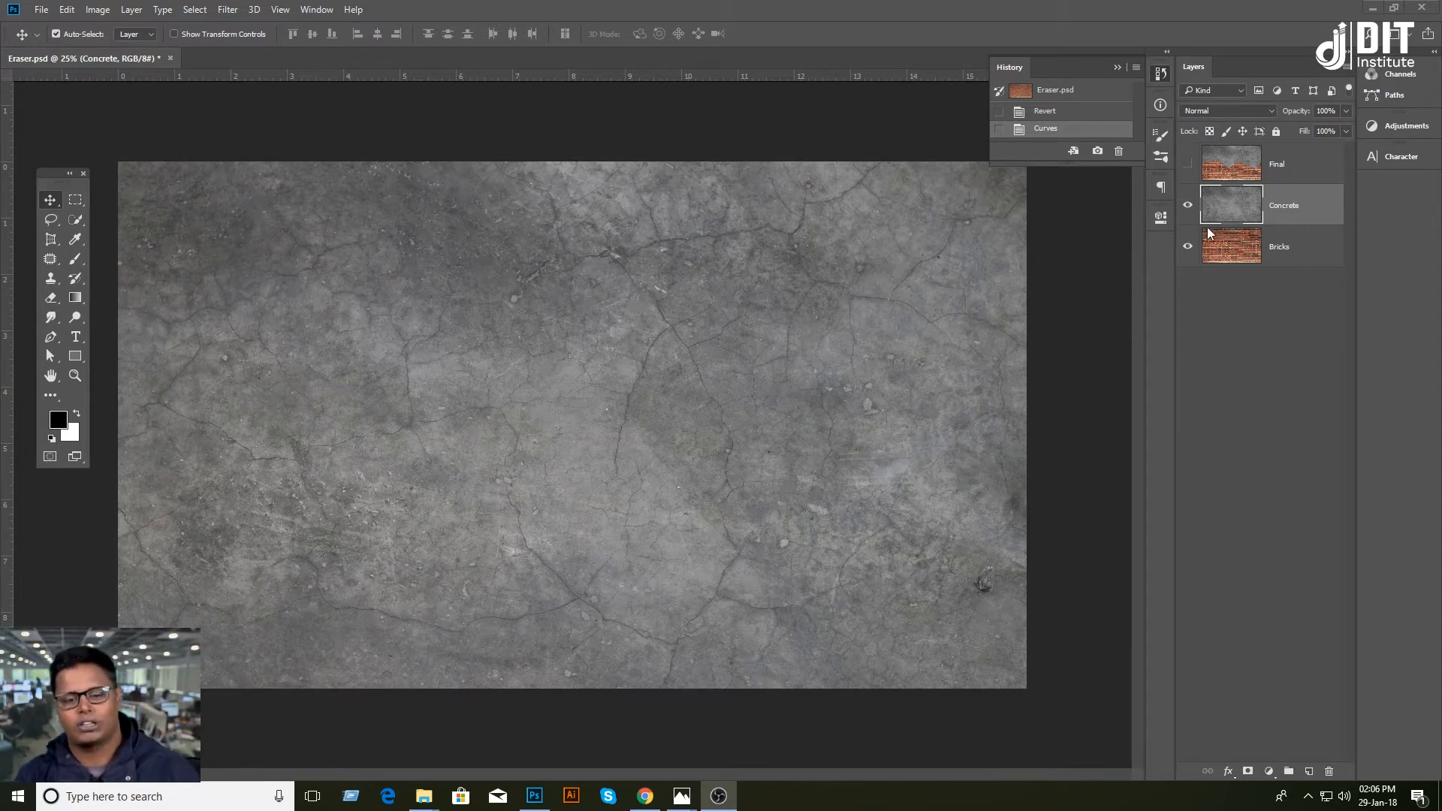
Step: Preview the finished composite by selecting and showing the Final layer and hiding the Concrete layer
left_click(1260, 201)
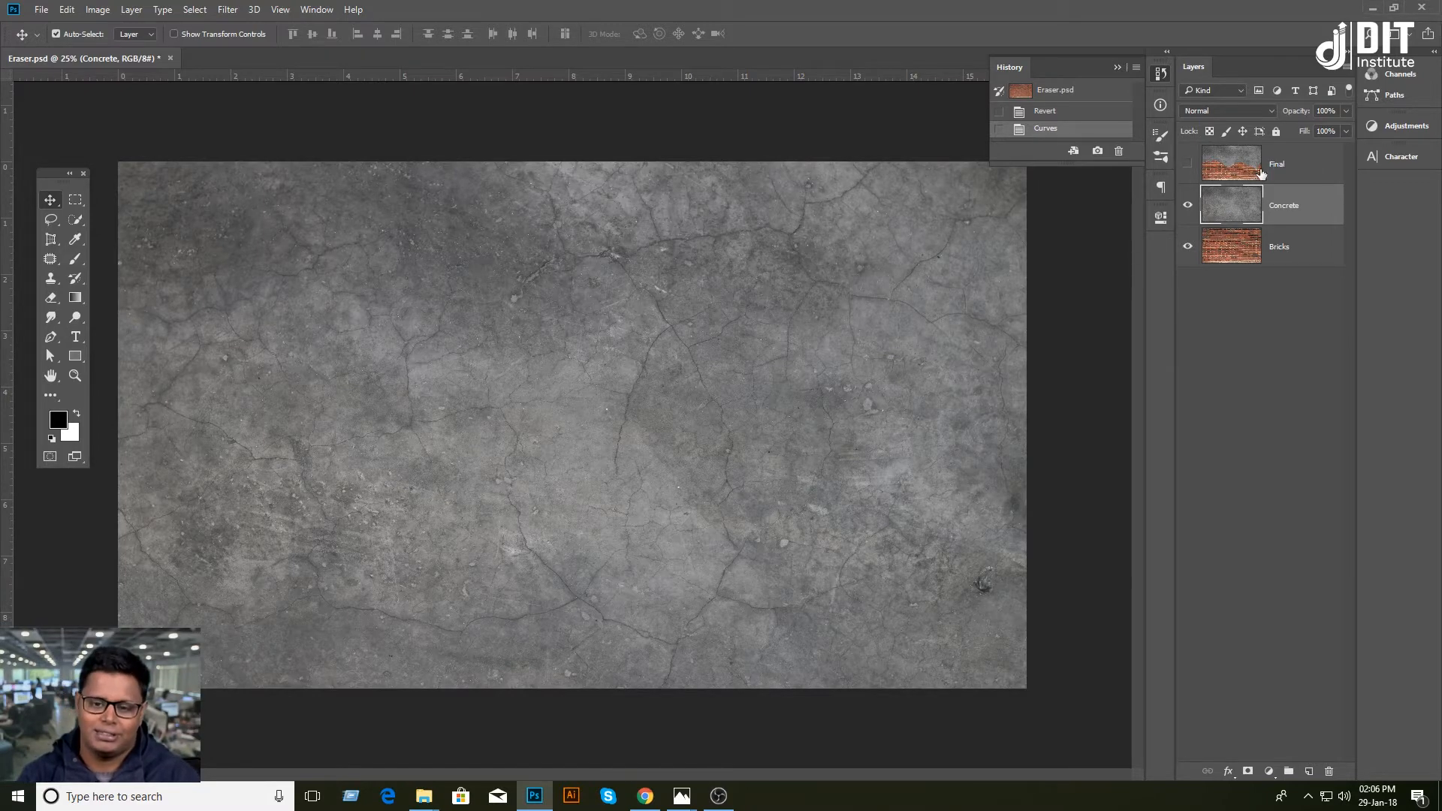
left_click(1275, 254)
left_click(1289, 229)
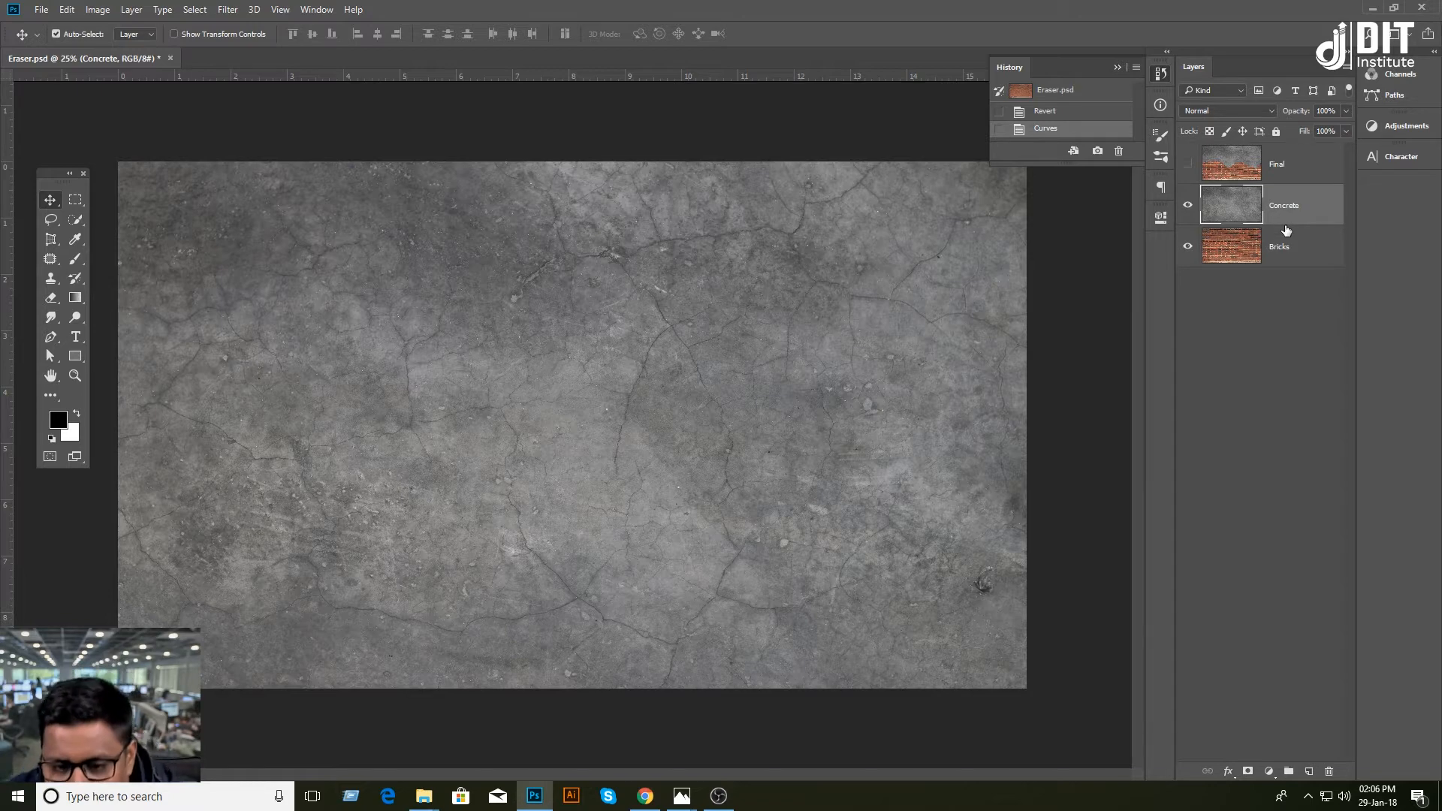
left_click(1281, 177)
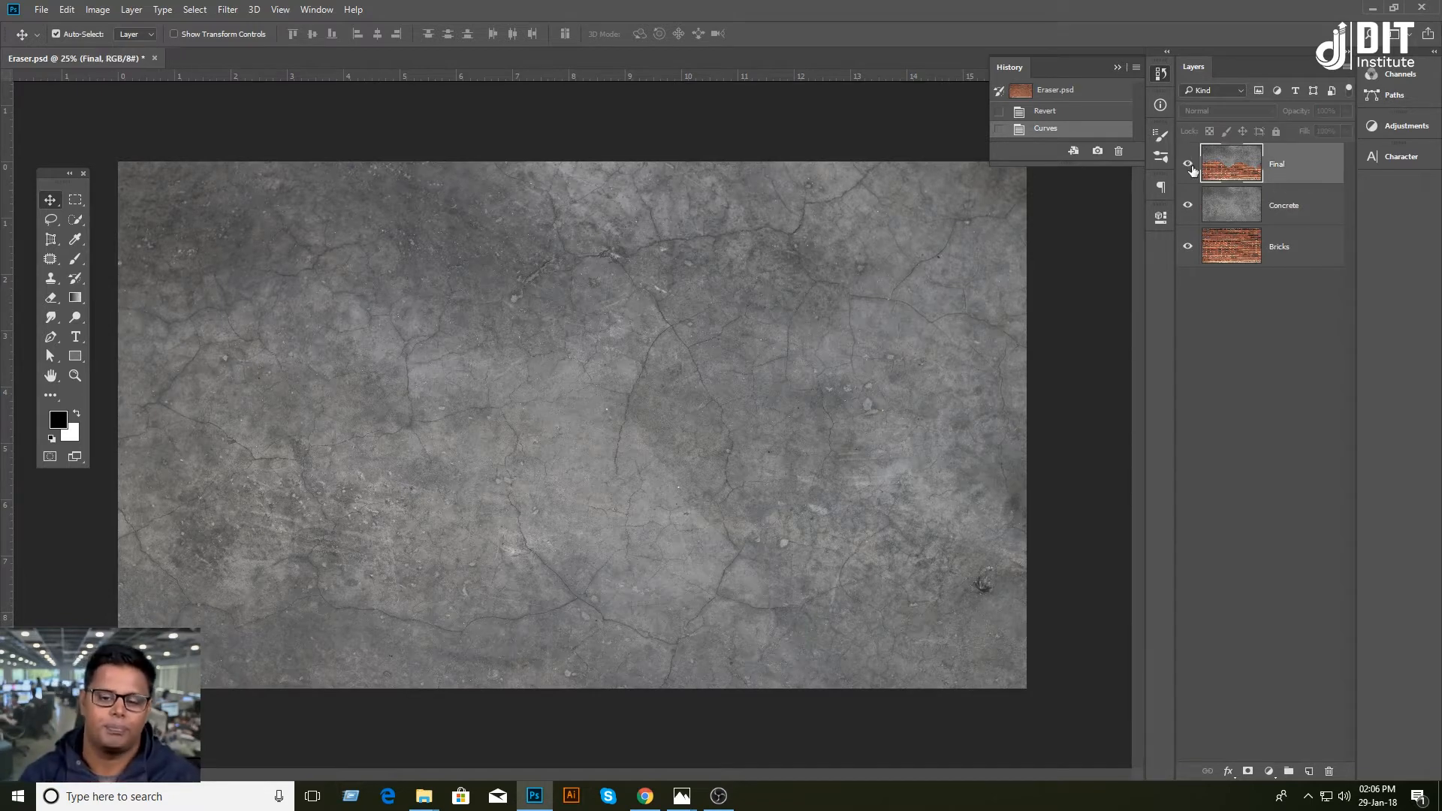
left_click(1188, 164)
left_click(1187, 205)
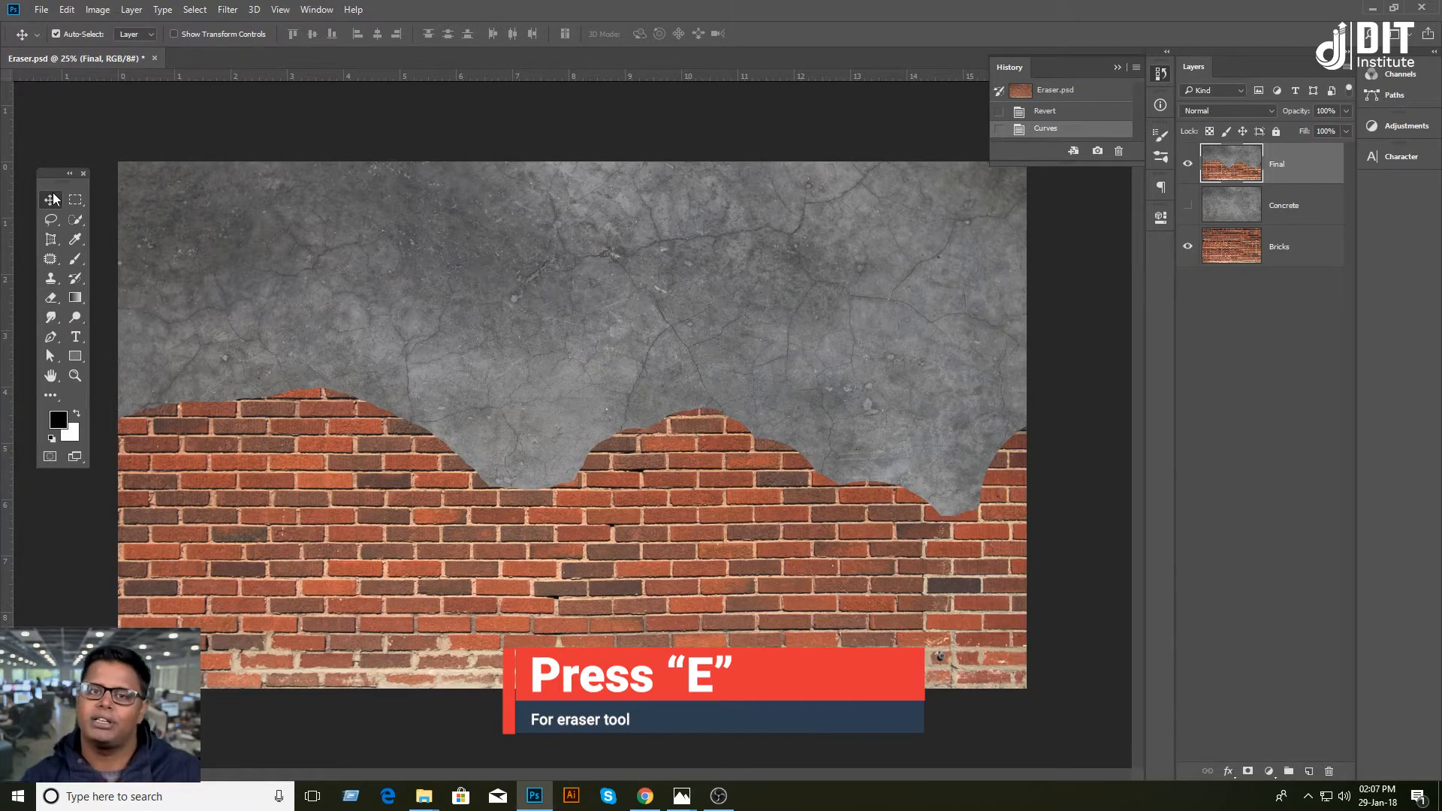
Step: Activate the standard Eraser tool, checking its variants, and keep its mode on Brush
key("e")
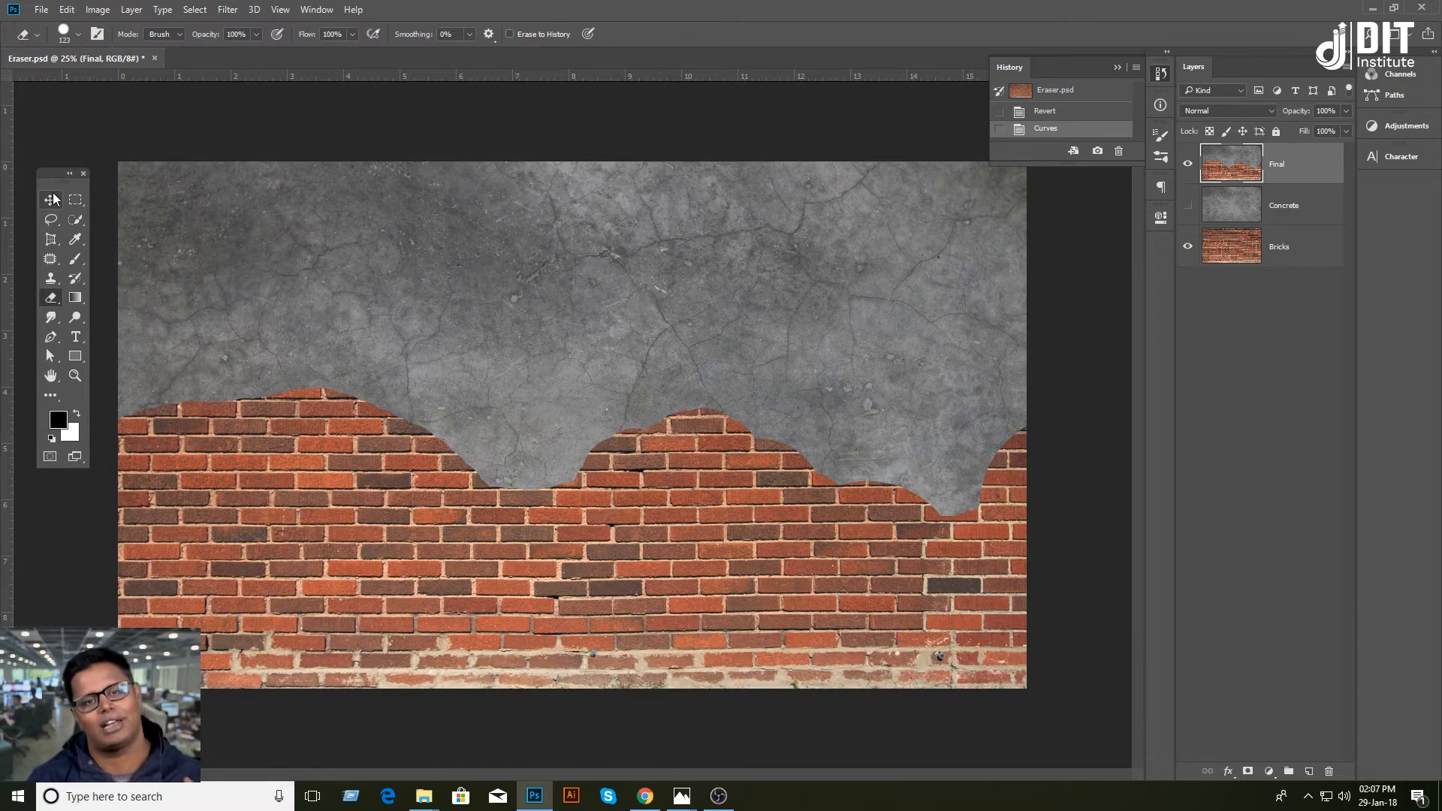
right_click(56, 304)
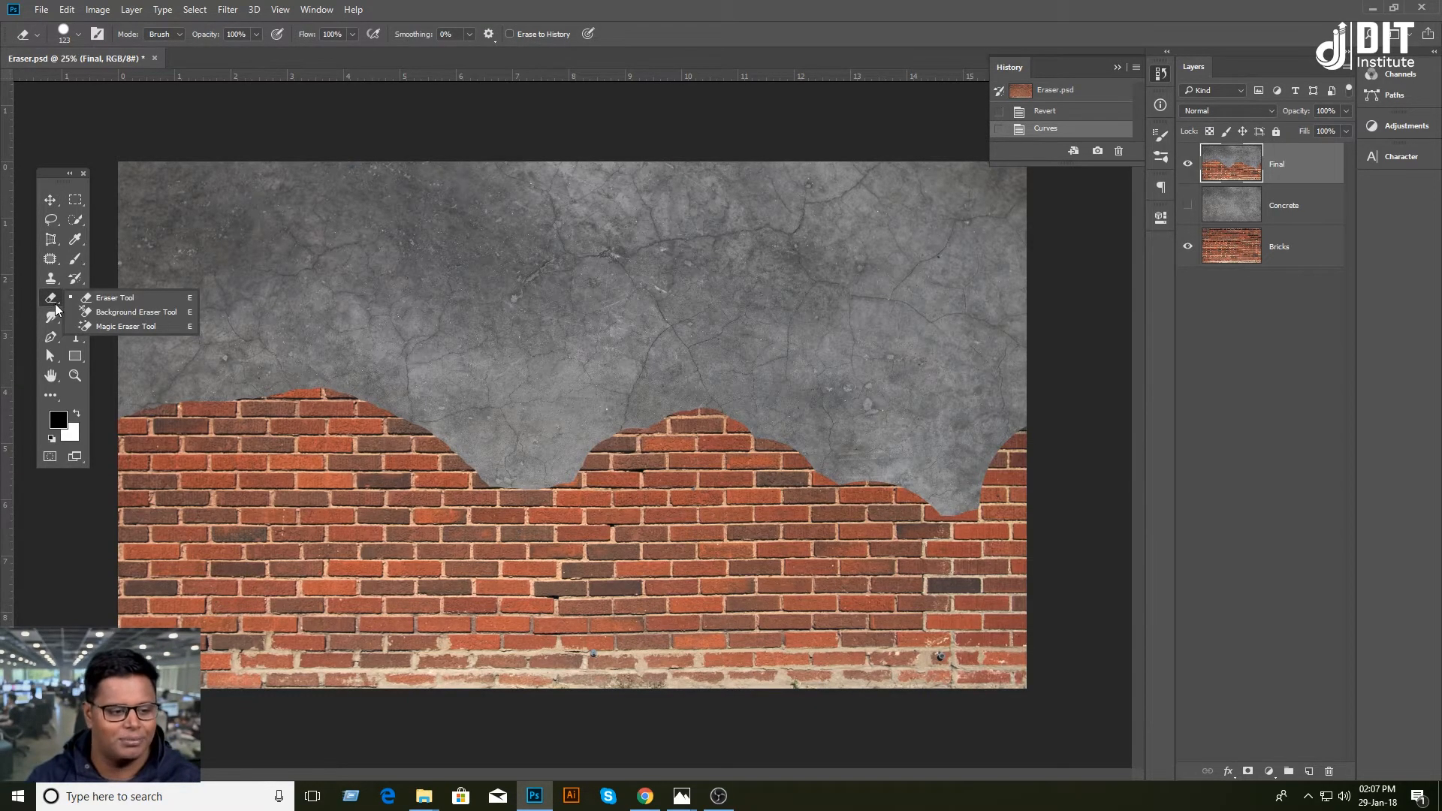
left_click(55, 306)
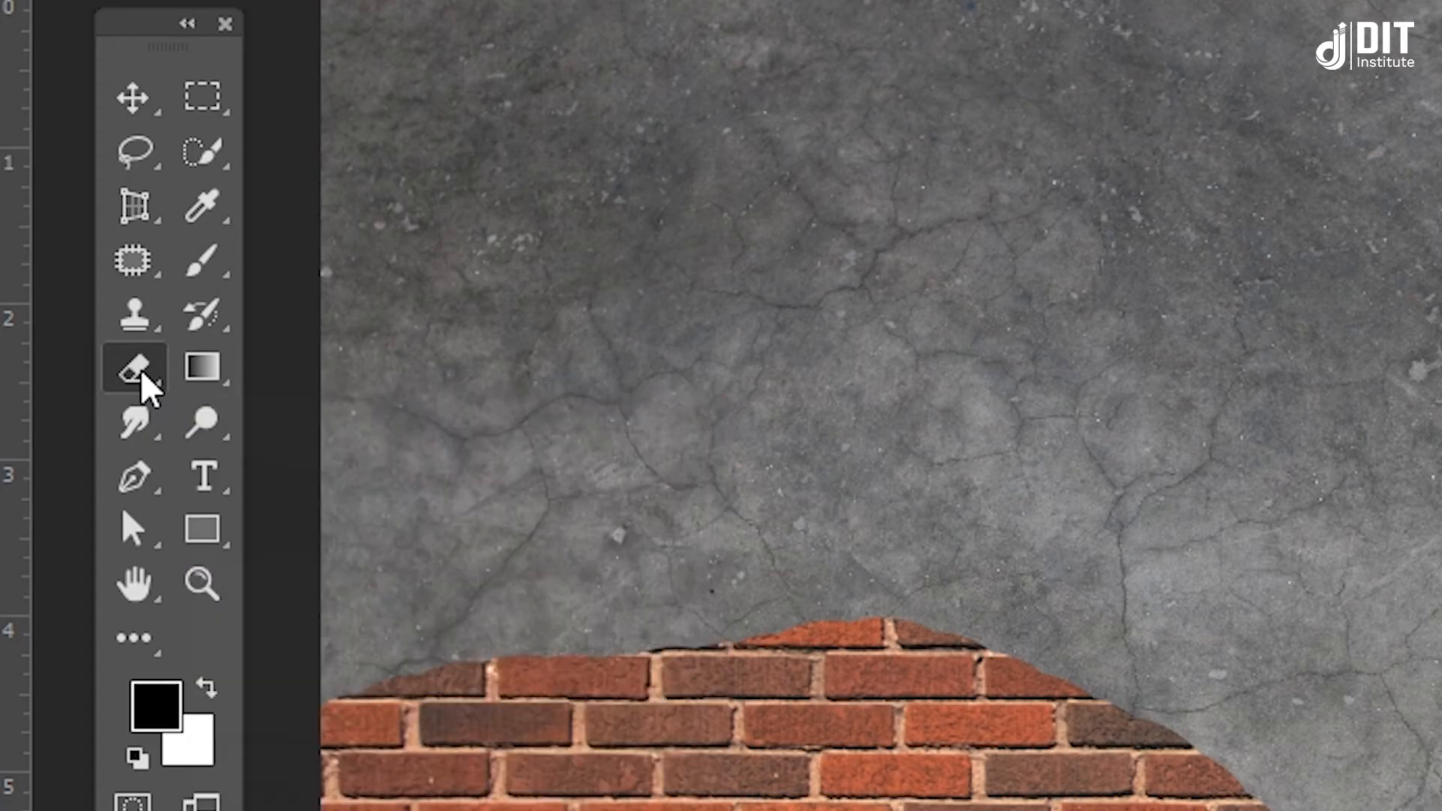
right_click(141, 373)
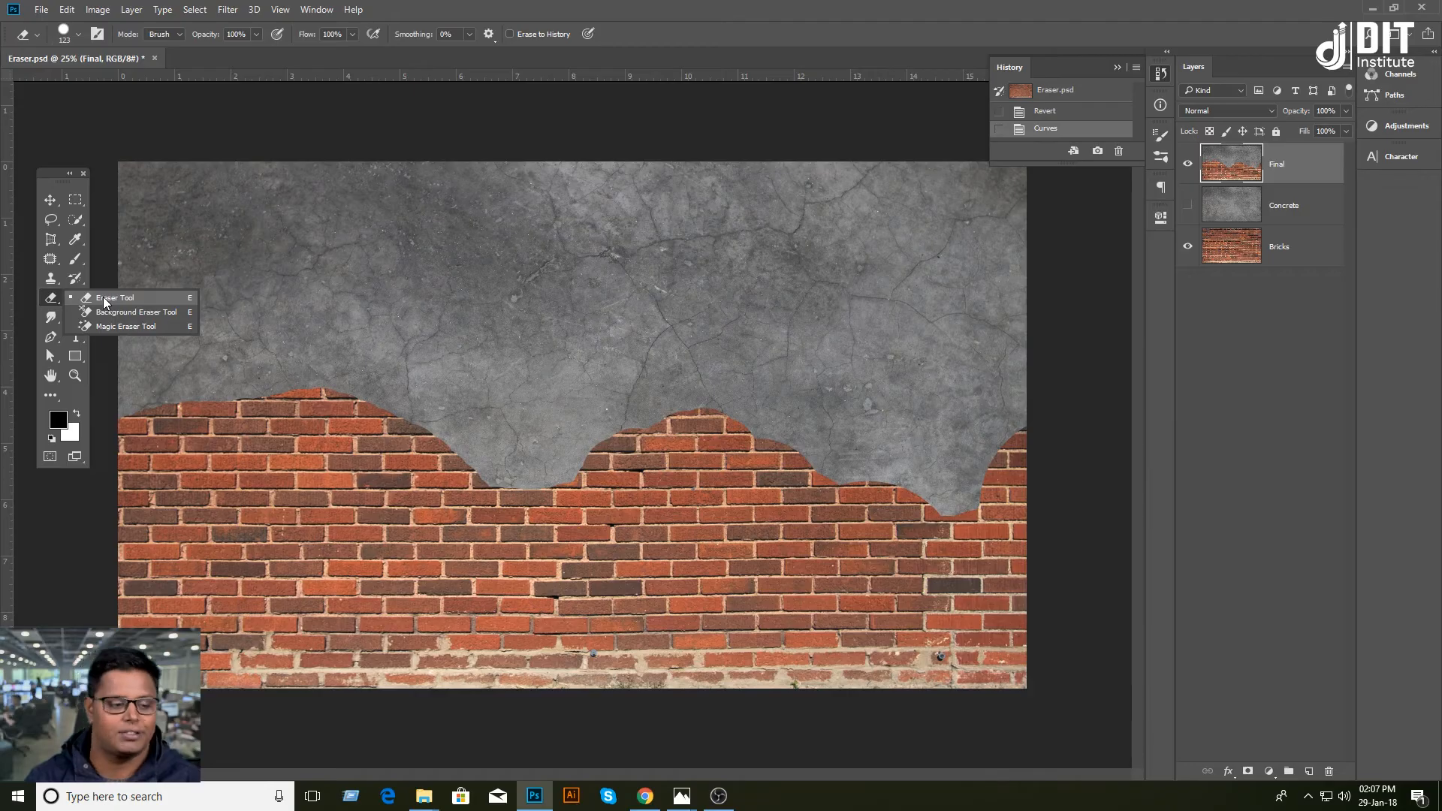
left_click(279, 366)
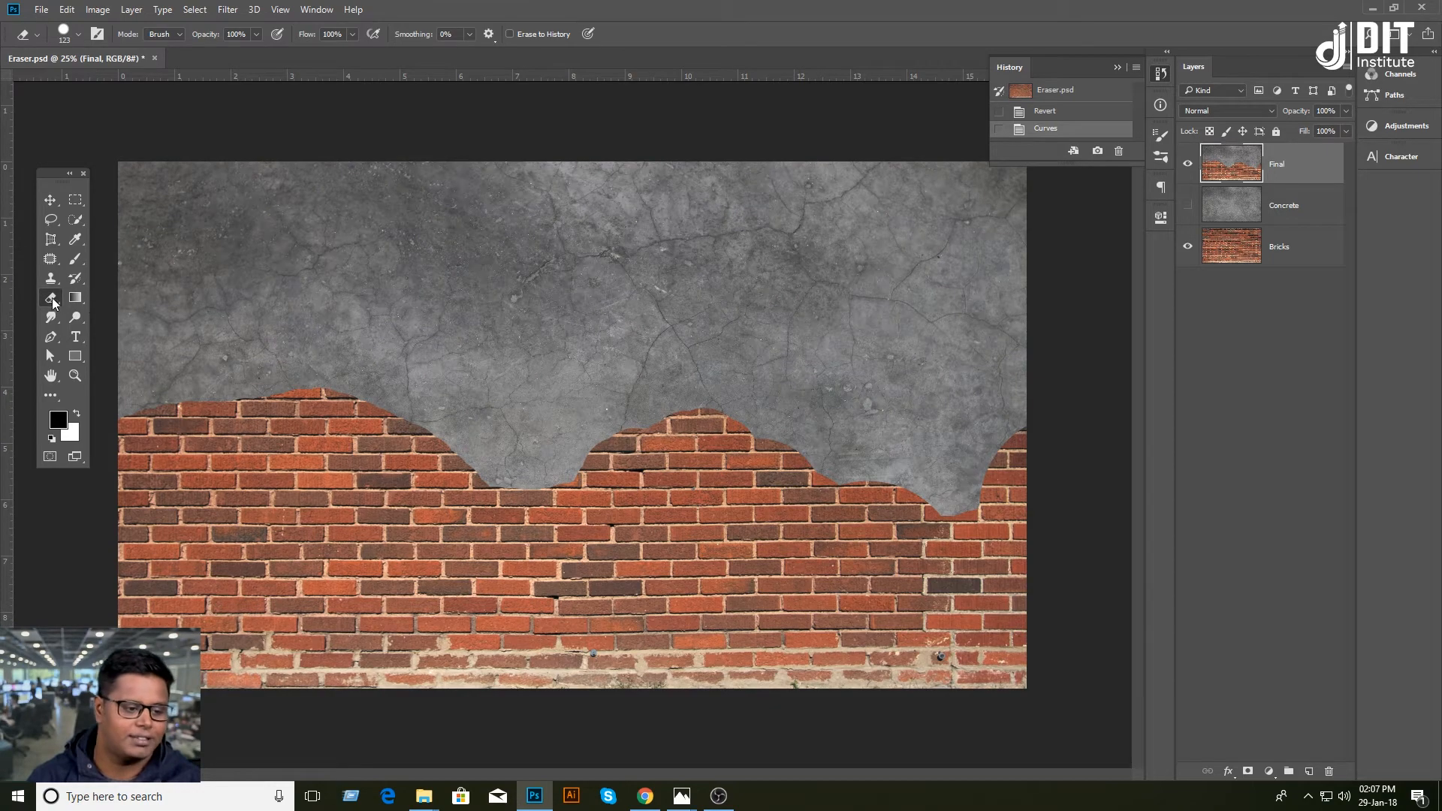
left_click(173, 34)
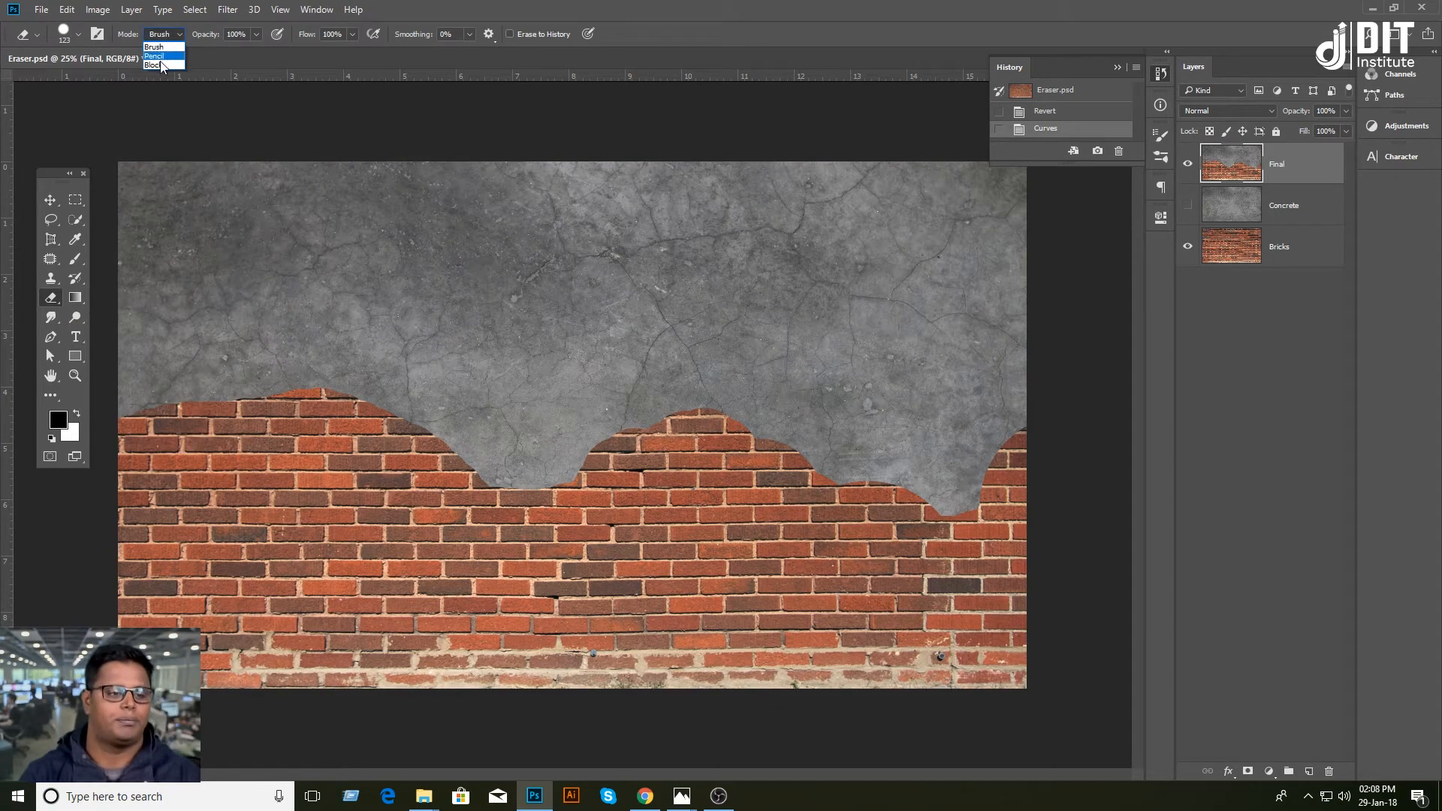
left_click(164, 48)
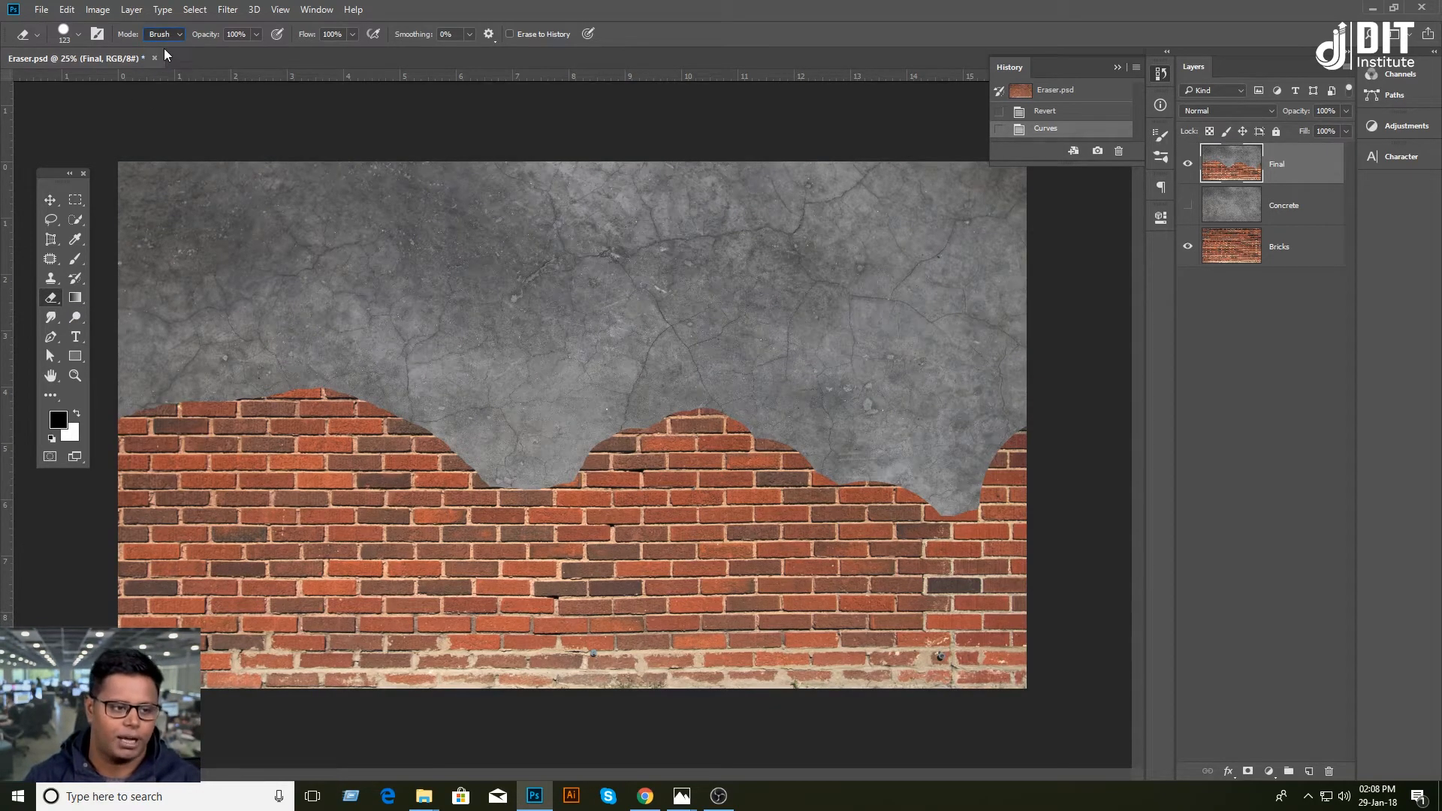
Step: Set the eraser tip to the Soft Round preset with a size of 401 px and 0% hardness
left_click(80, 34)
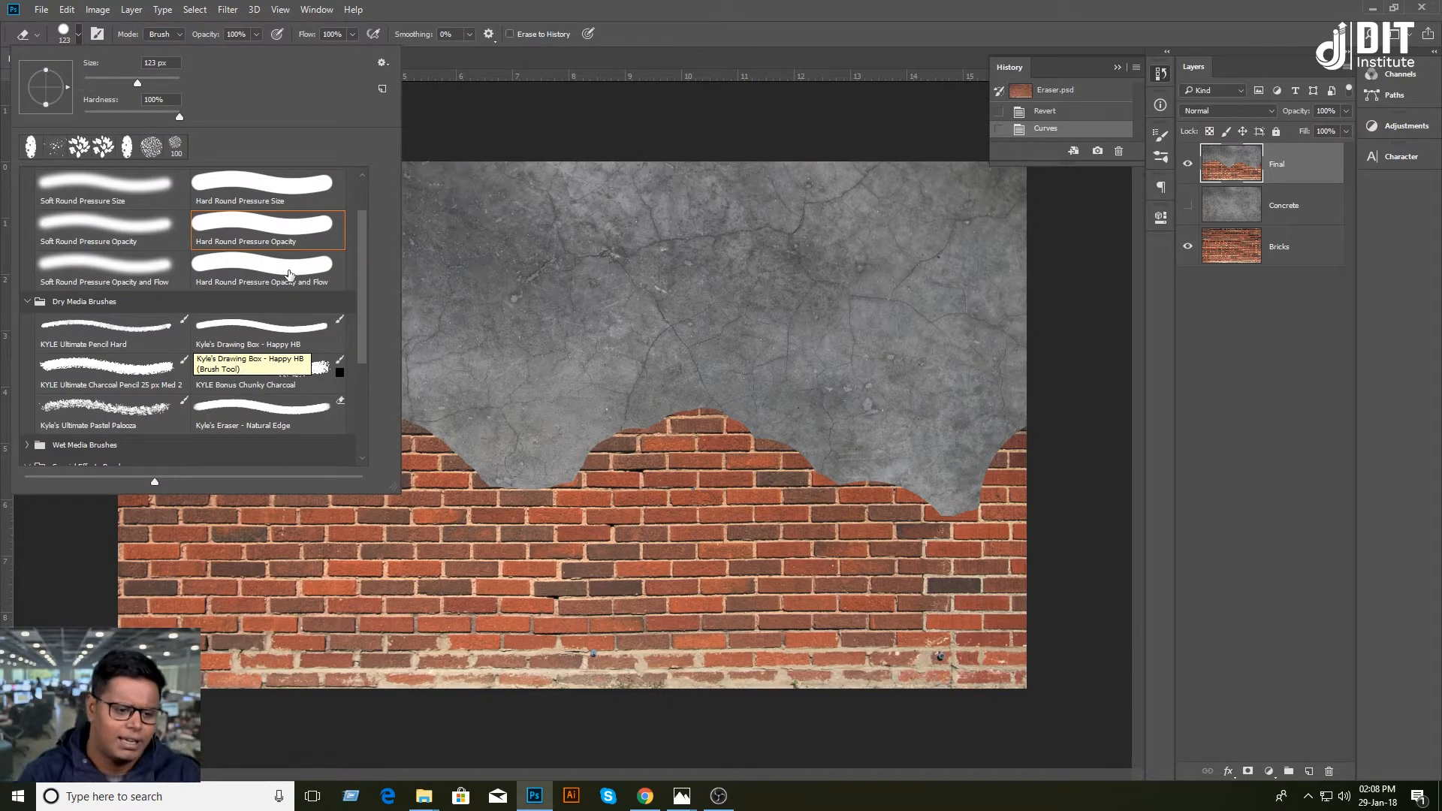
left_click_drag(363, 225, 359, 190)
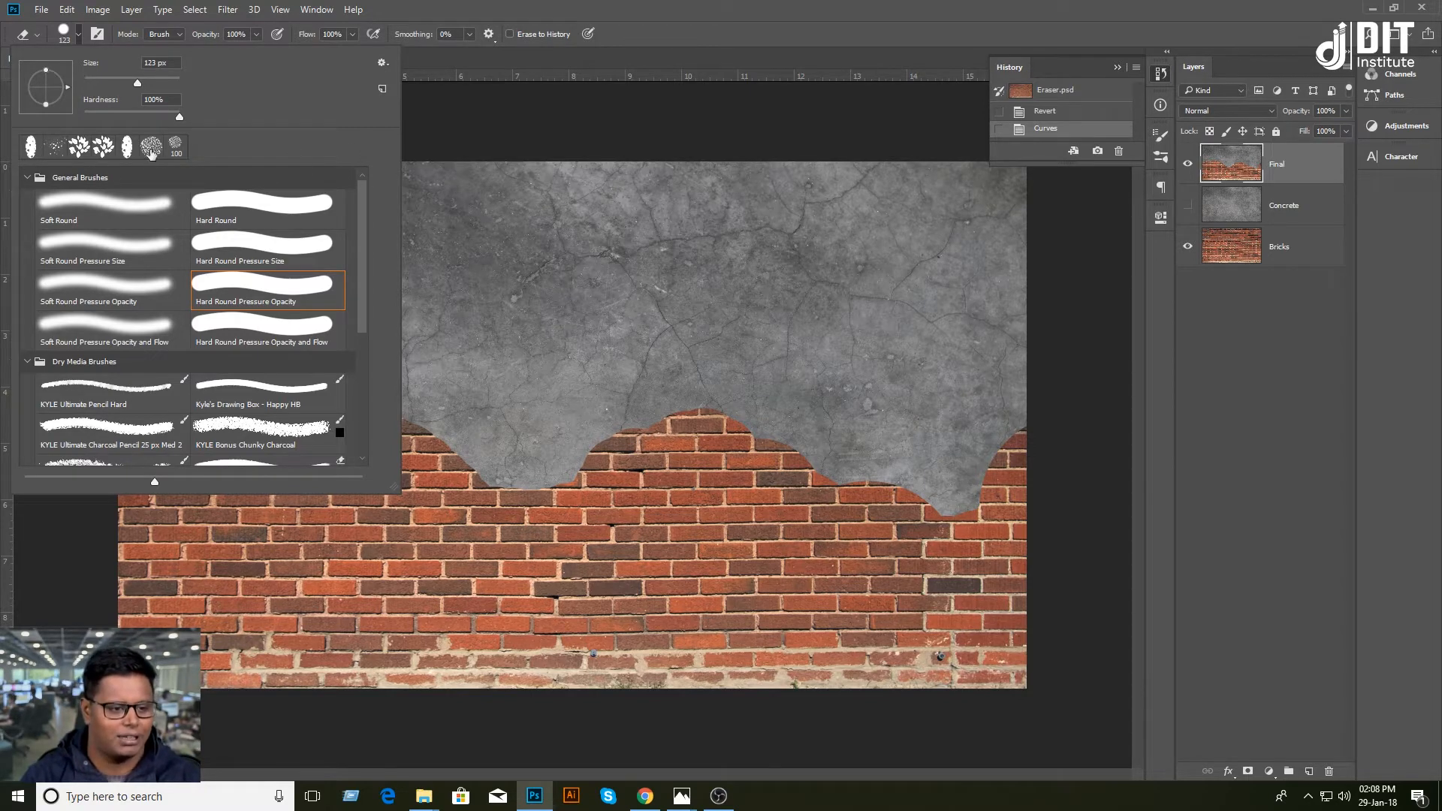
left_click(499, 125)
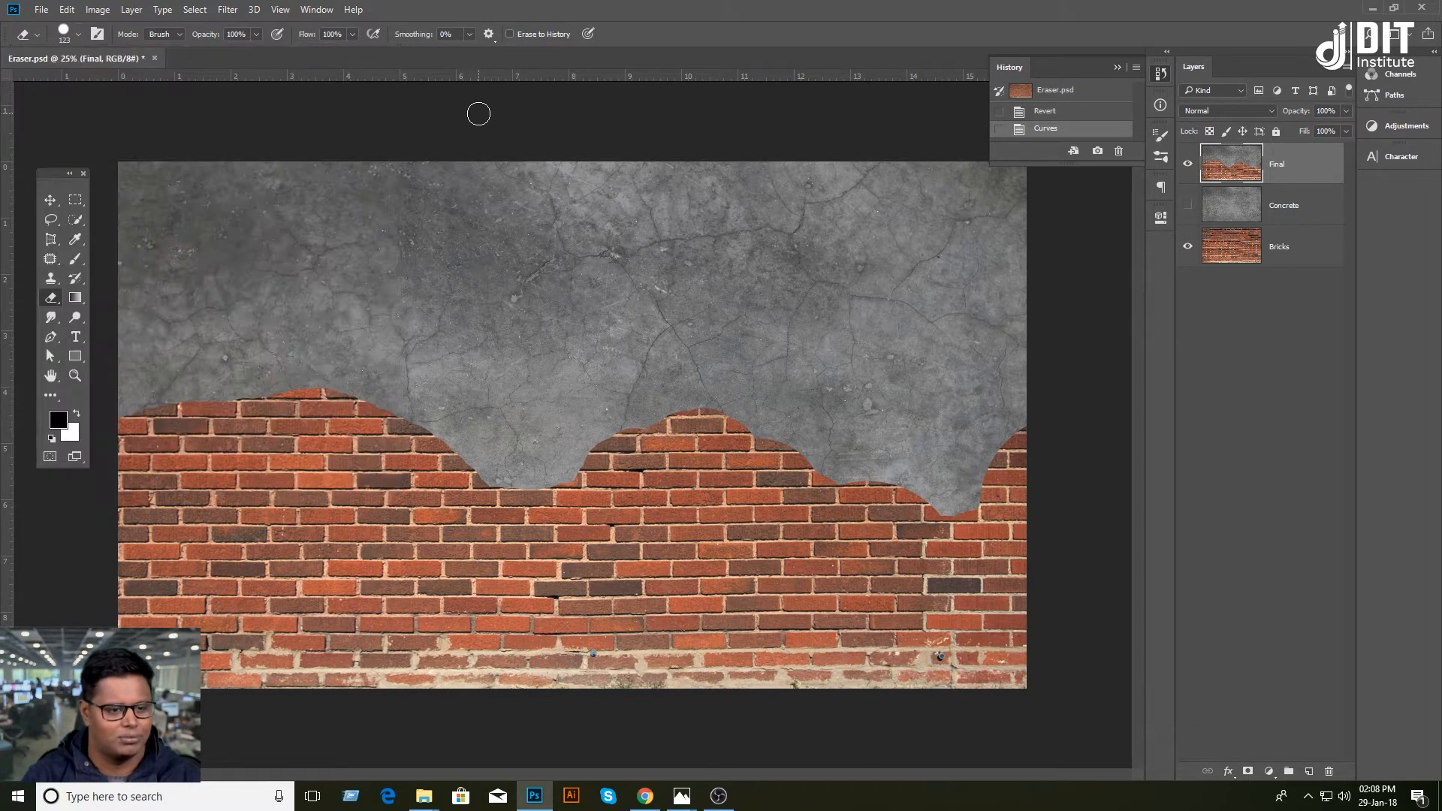
left_click(78, 37)
left_click_drag(133, 82, 92, 83)
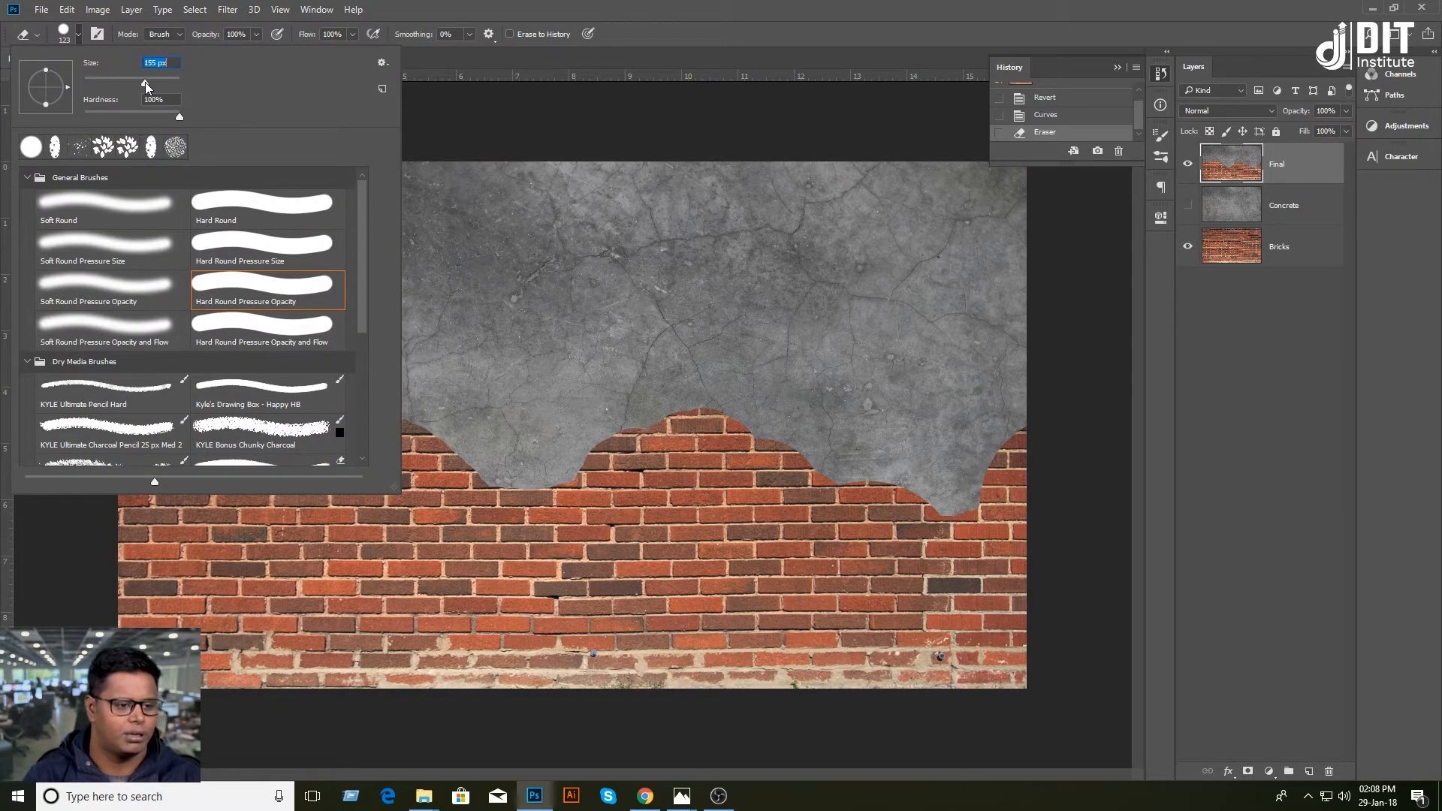
left_click_drag(179, 117, 165, 119)
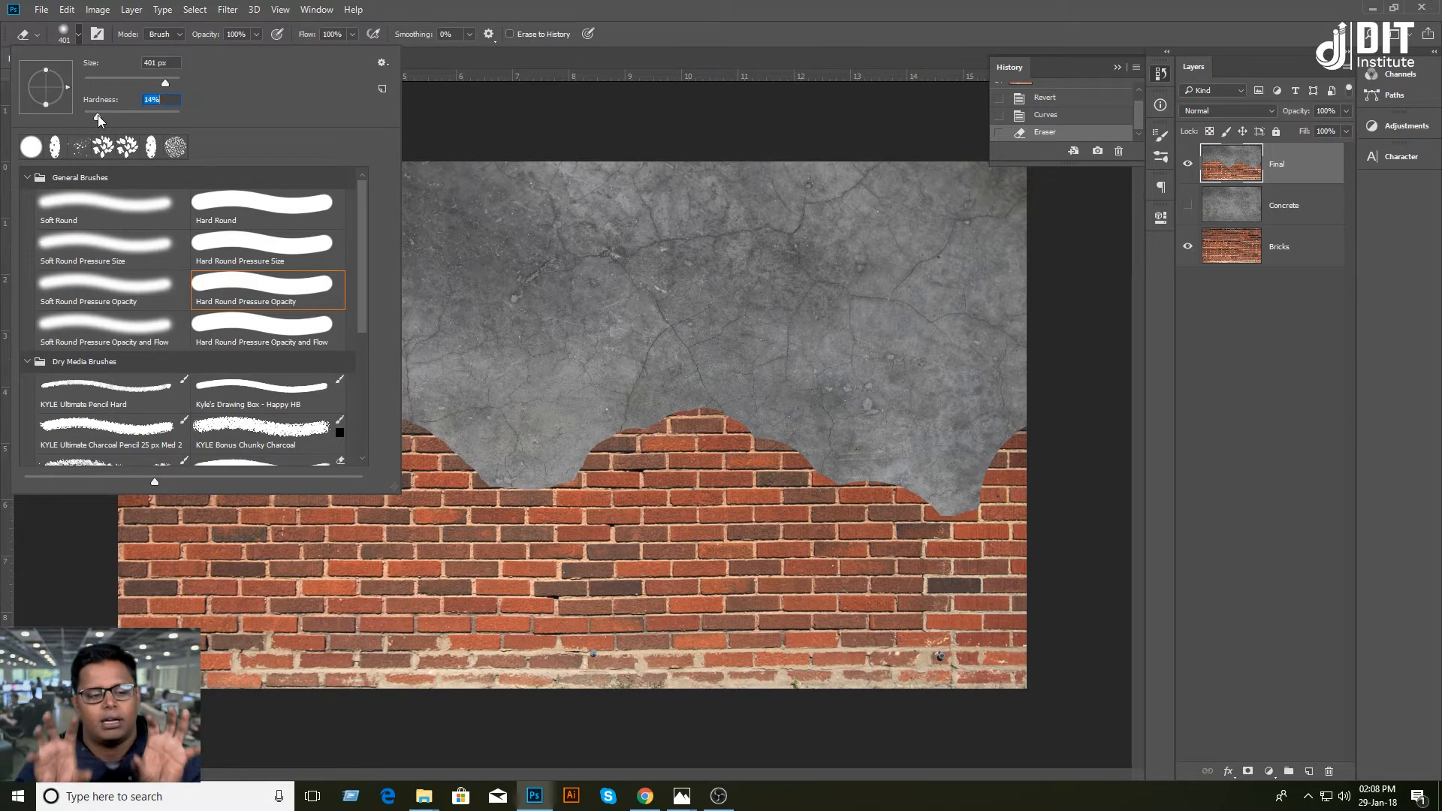
left_click(103, 215)
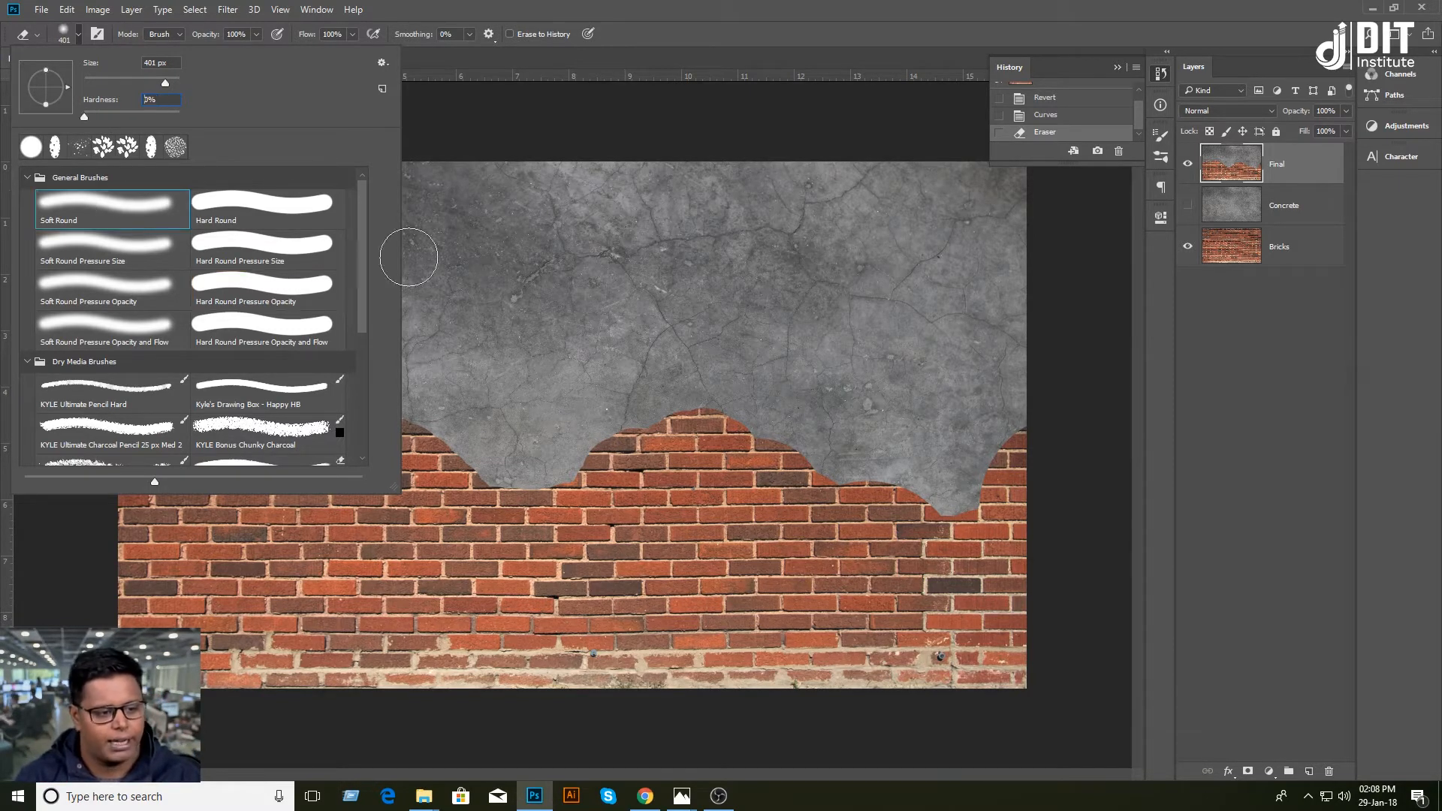
Step: Hide the Final layer, then show and select the Concrete layer above the Bricks layer
left_click(1187, 164)
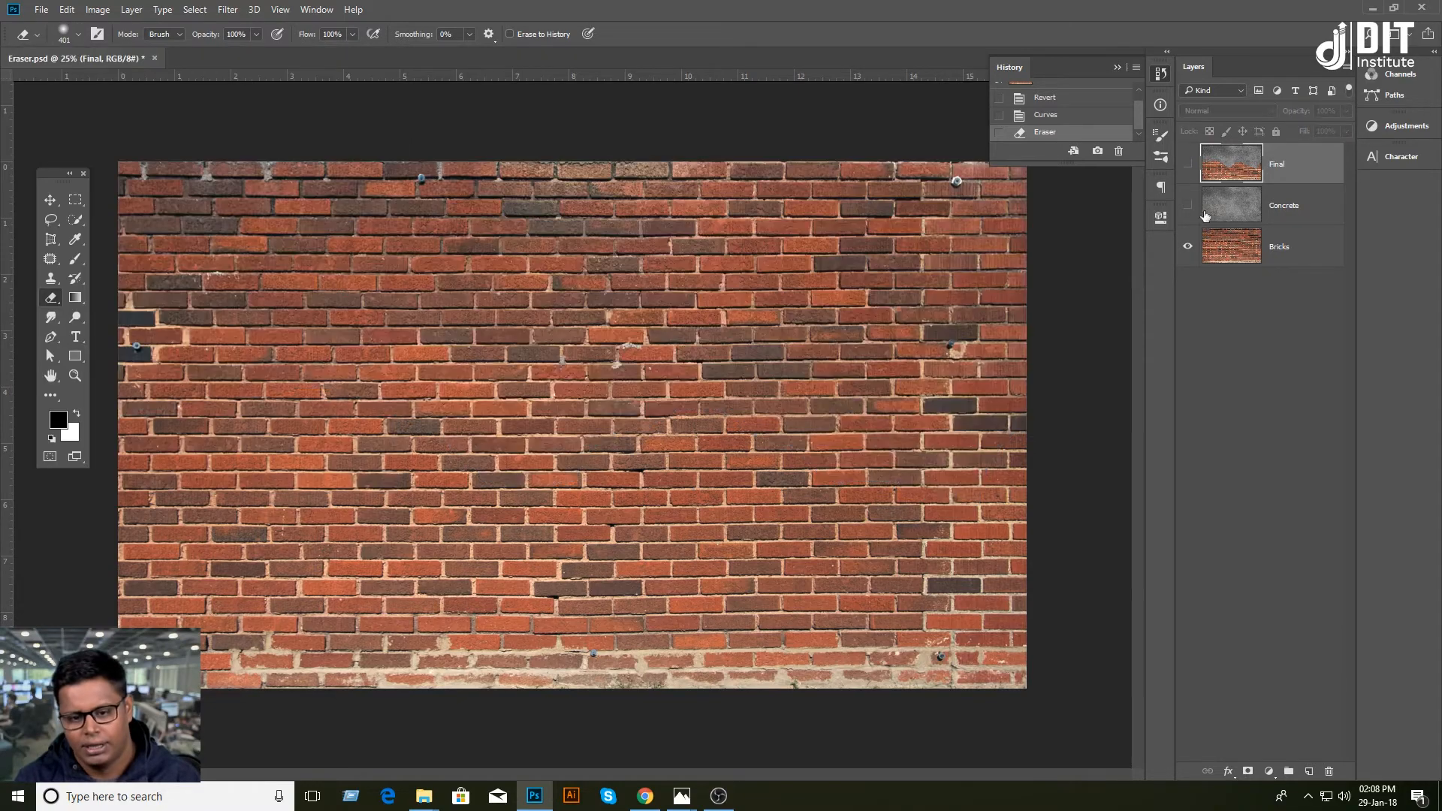
left_click(1187, 205)
left_click(1187, 205)
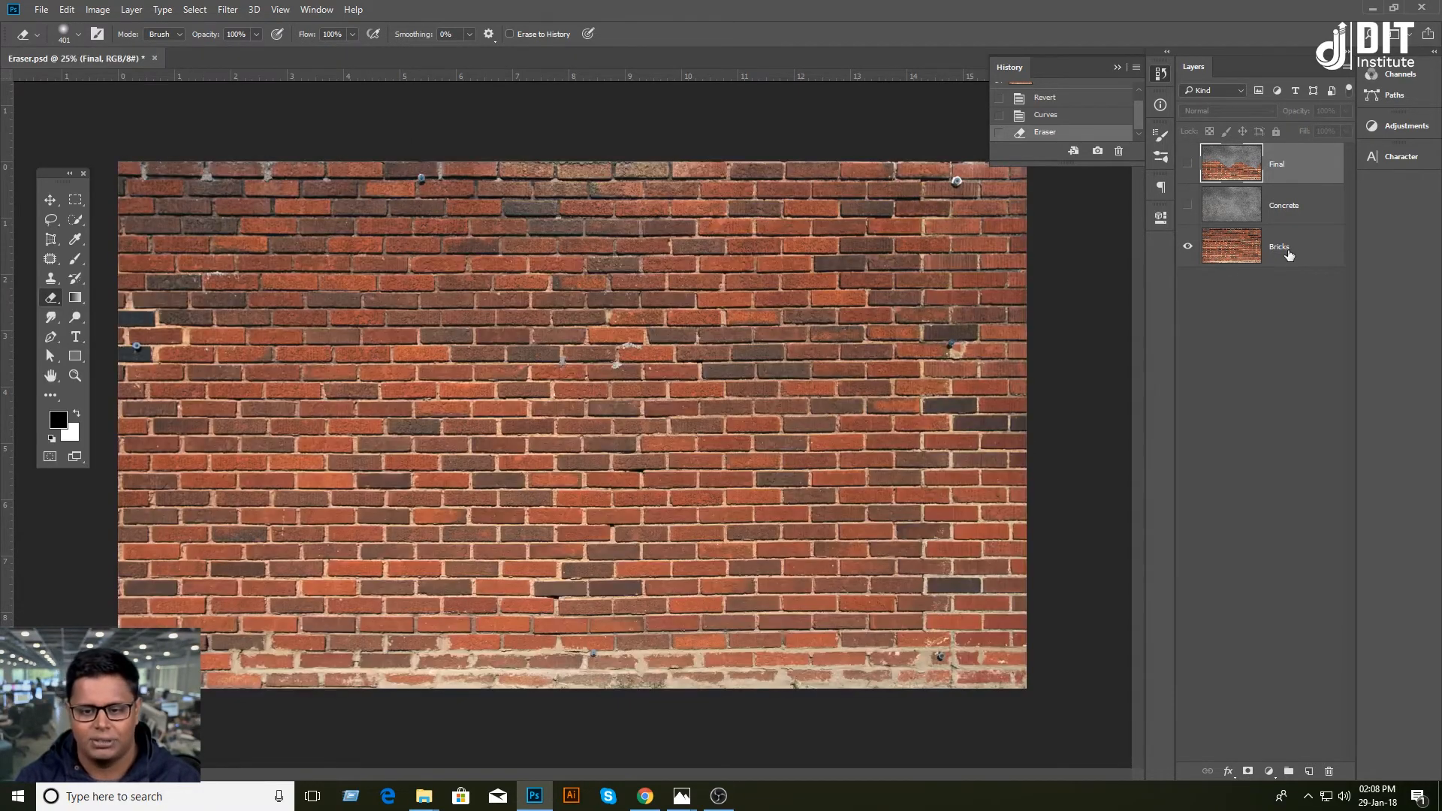
left_click(1187, 205)
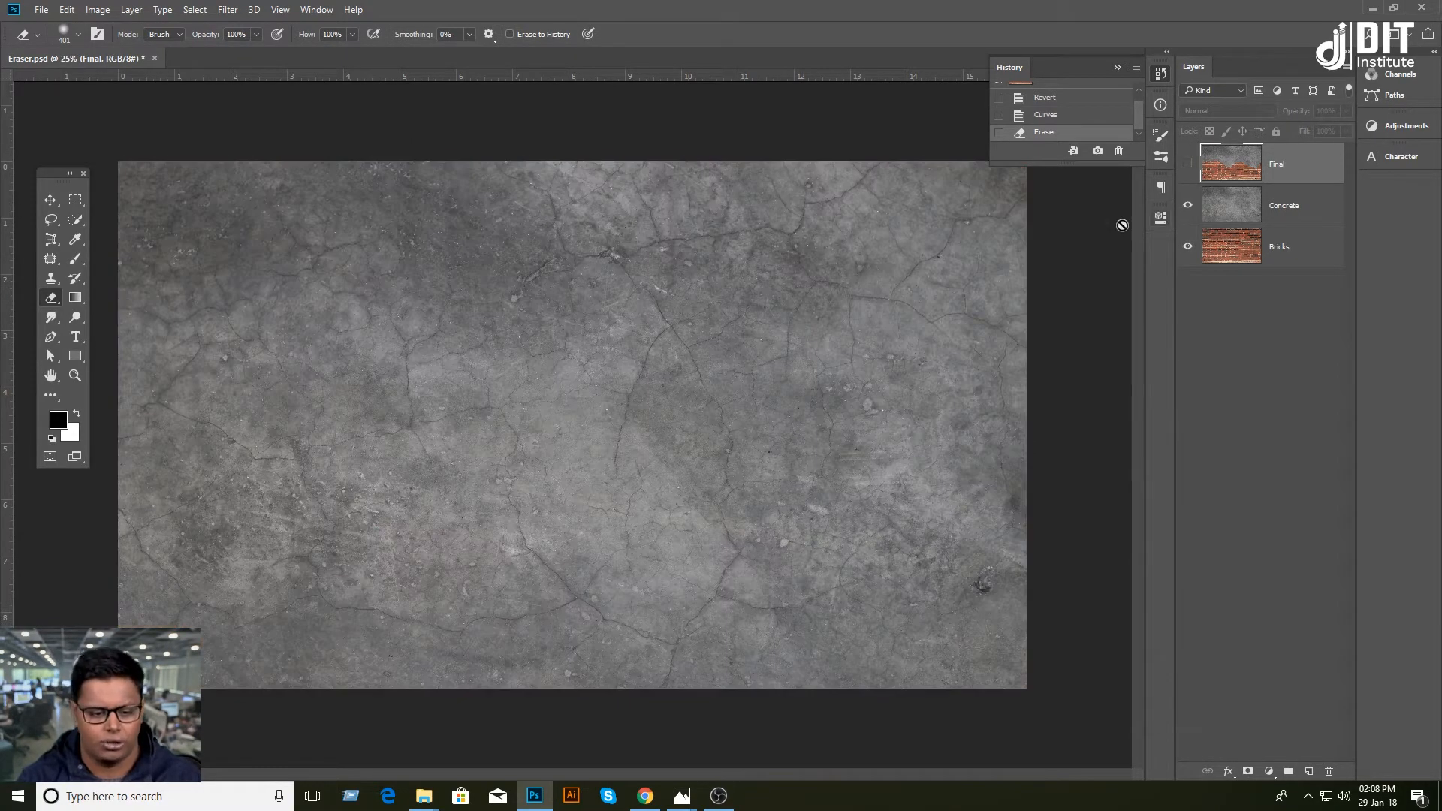
left_click(1266, 215)
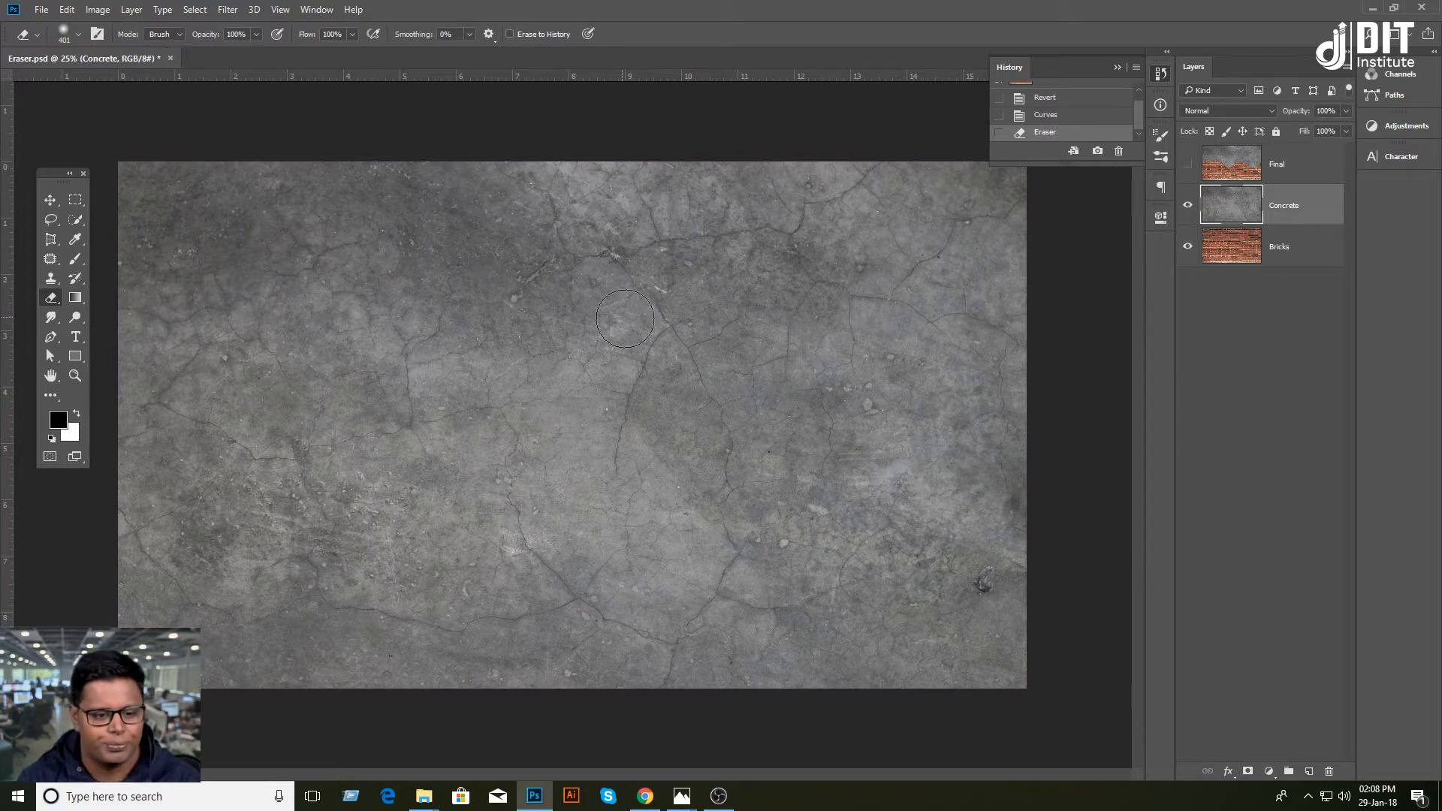
Step: Compare eraser edges on the Concrete layer by erasing one spot at 100% hardness and another beside it at 0%
left_click(78, 35)
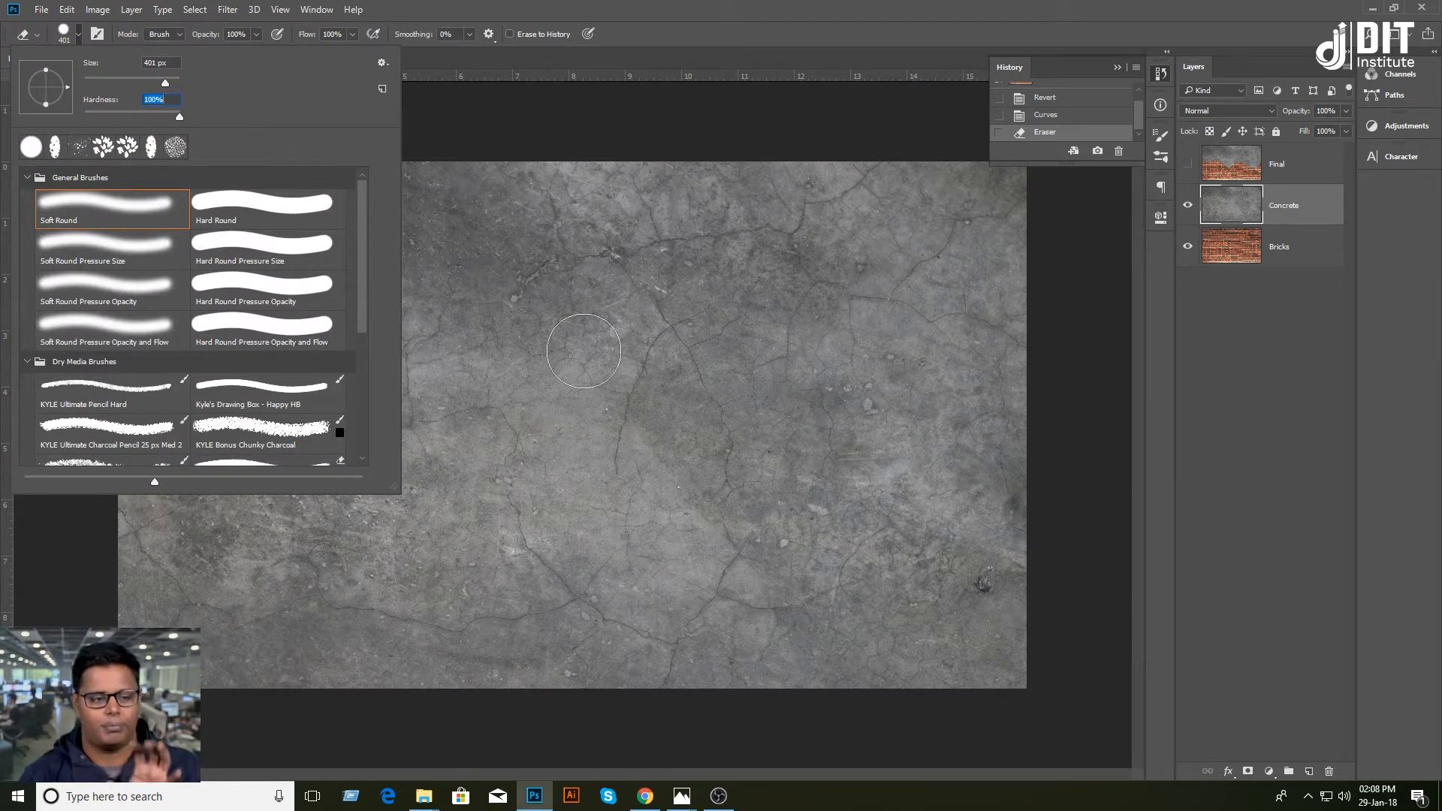
left_click(789, 421)
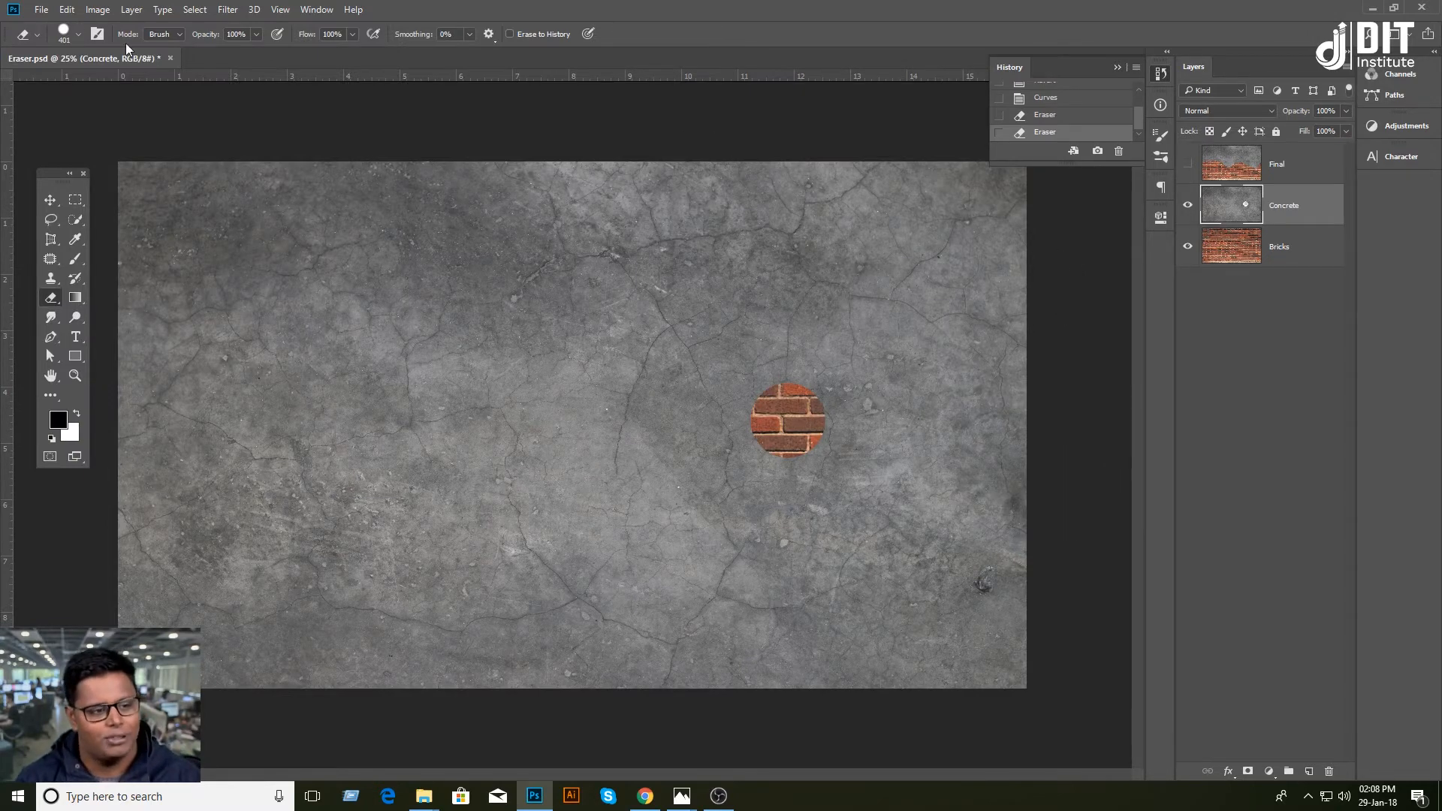
left_click(79, 36)
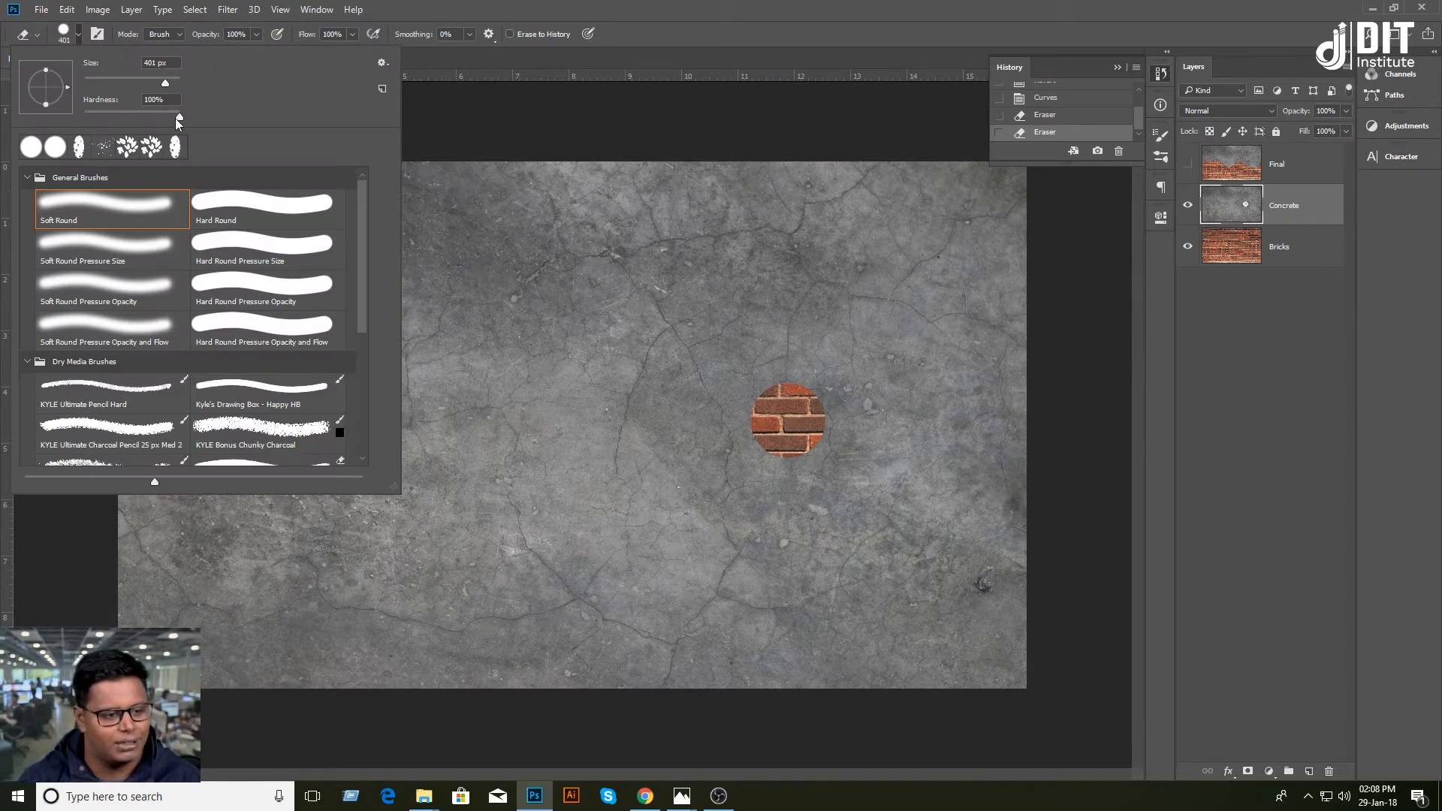
left_click_drag(174, 119, 66, 123)
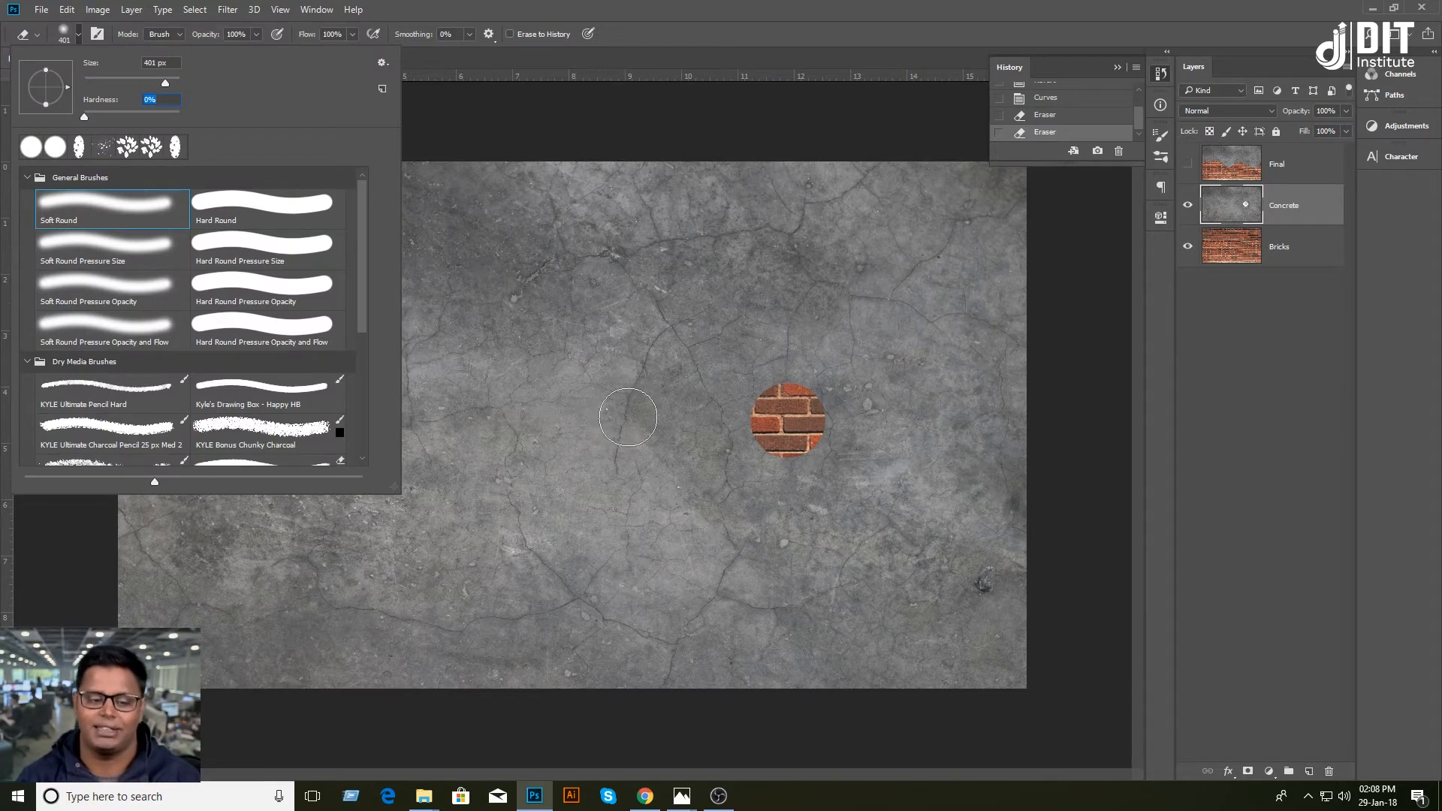
left_click(639, 416)
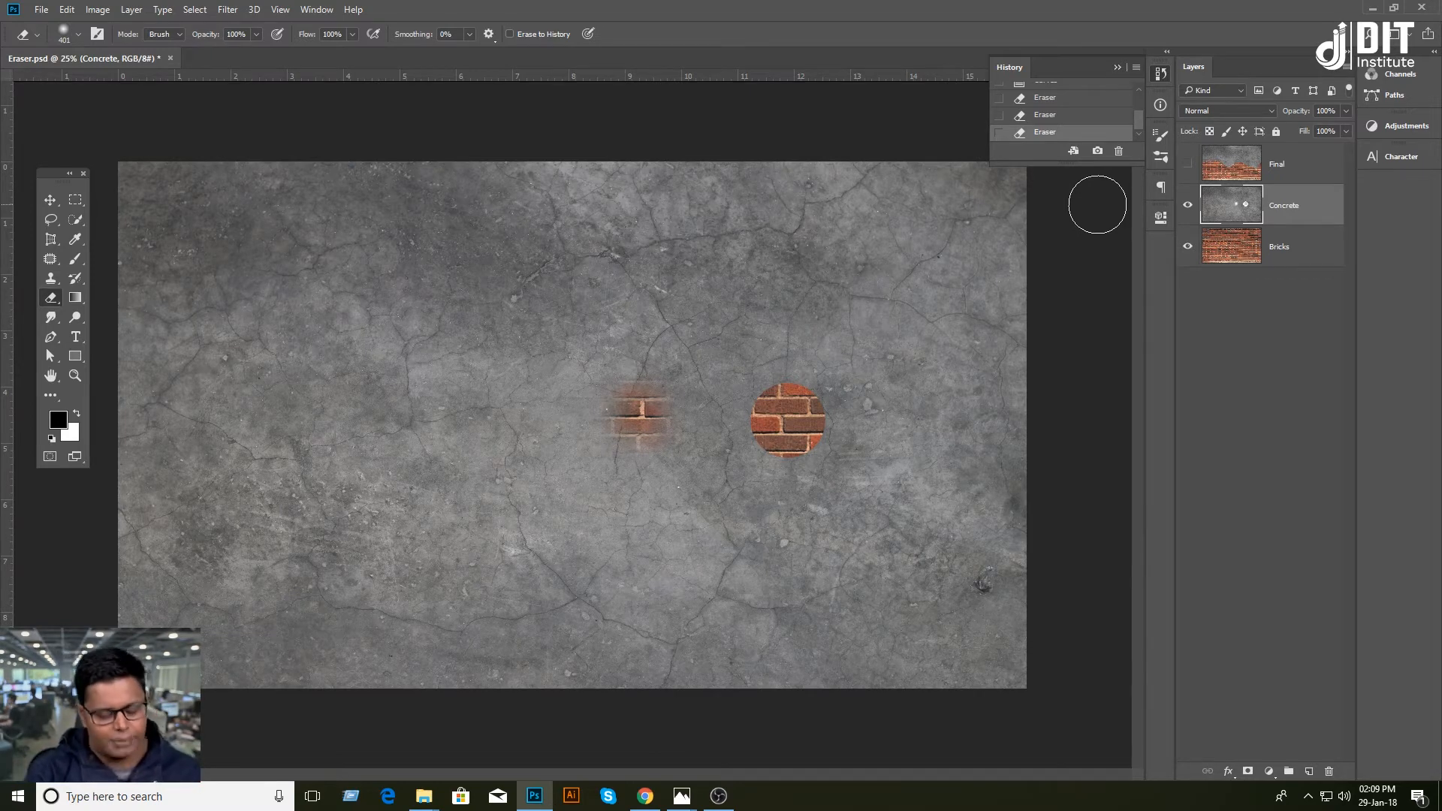
Step: Undo both erased spots and restore the document to its original Eraser.psd snapshot in the history
key("ctrl+z")
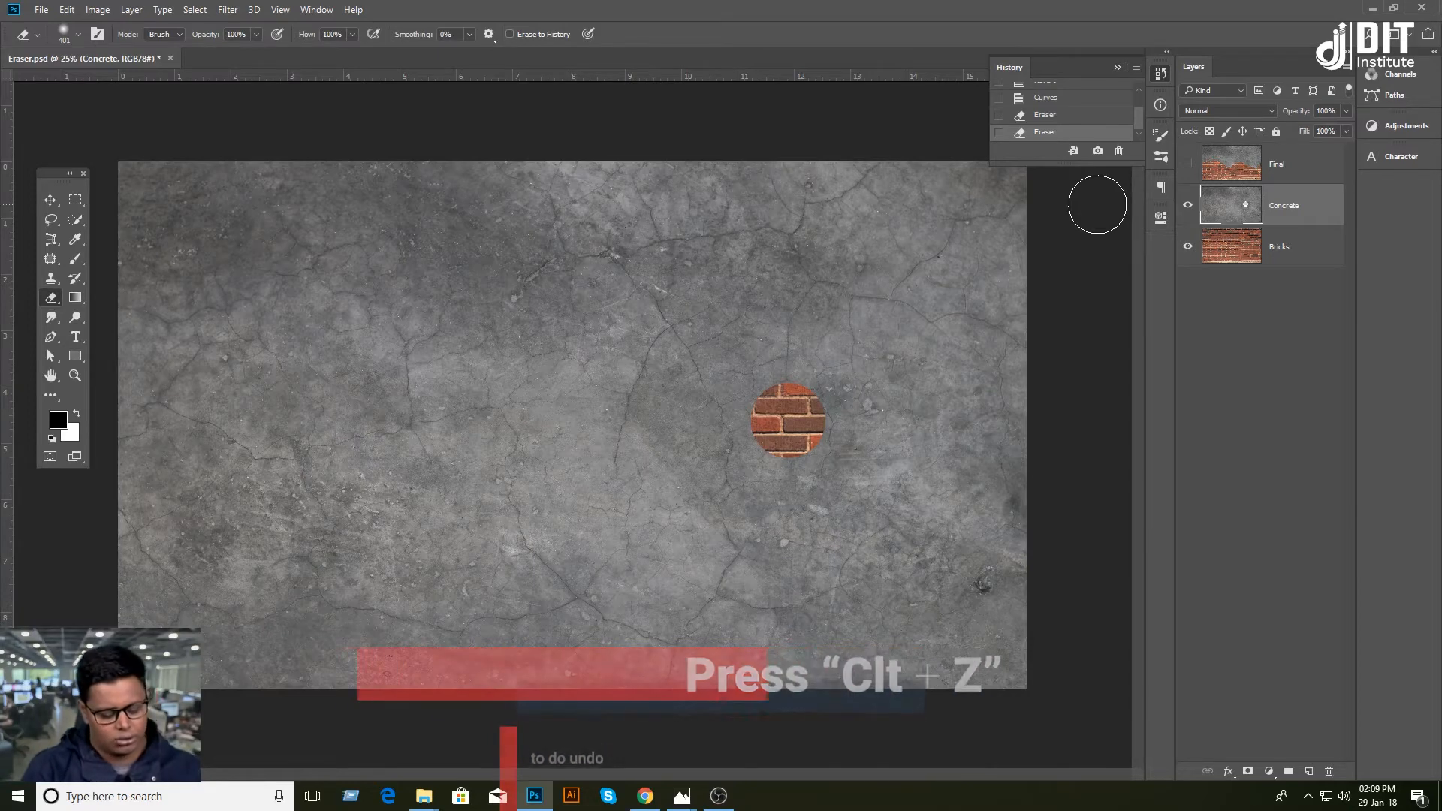
key("ctrl+alt+z")
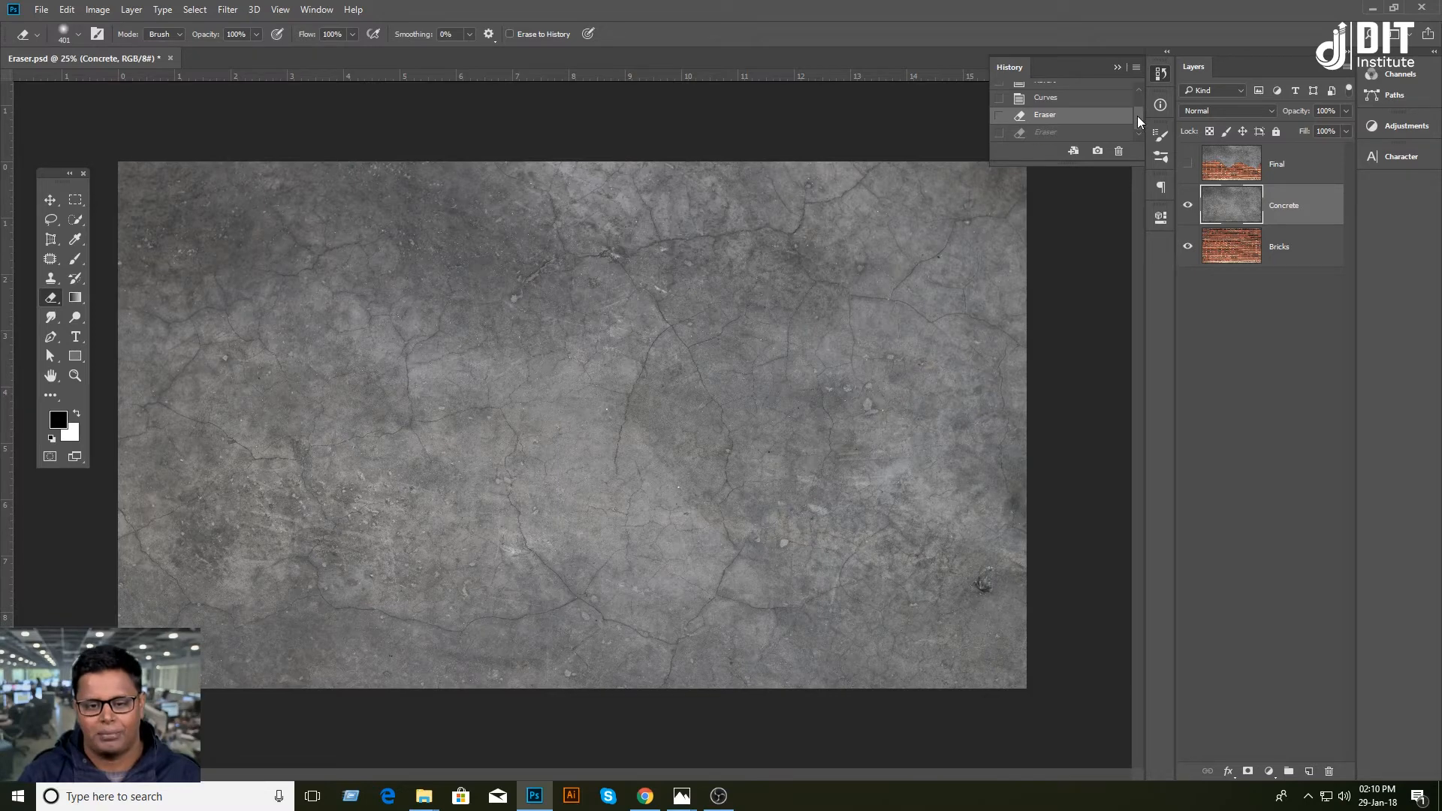
scroll(1137, 115, "up", 2)
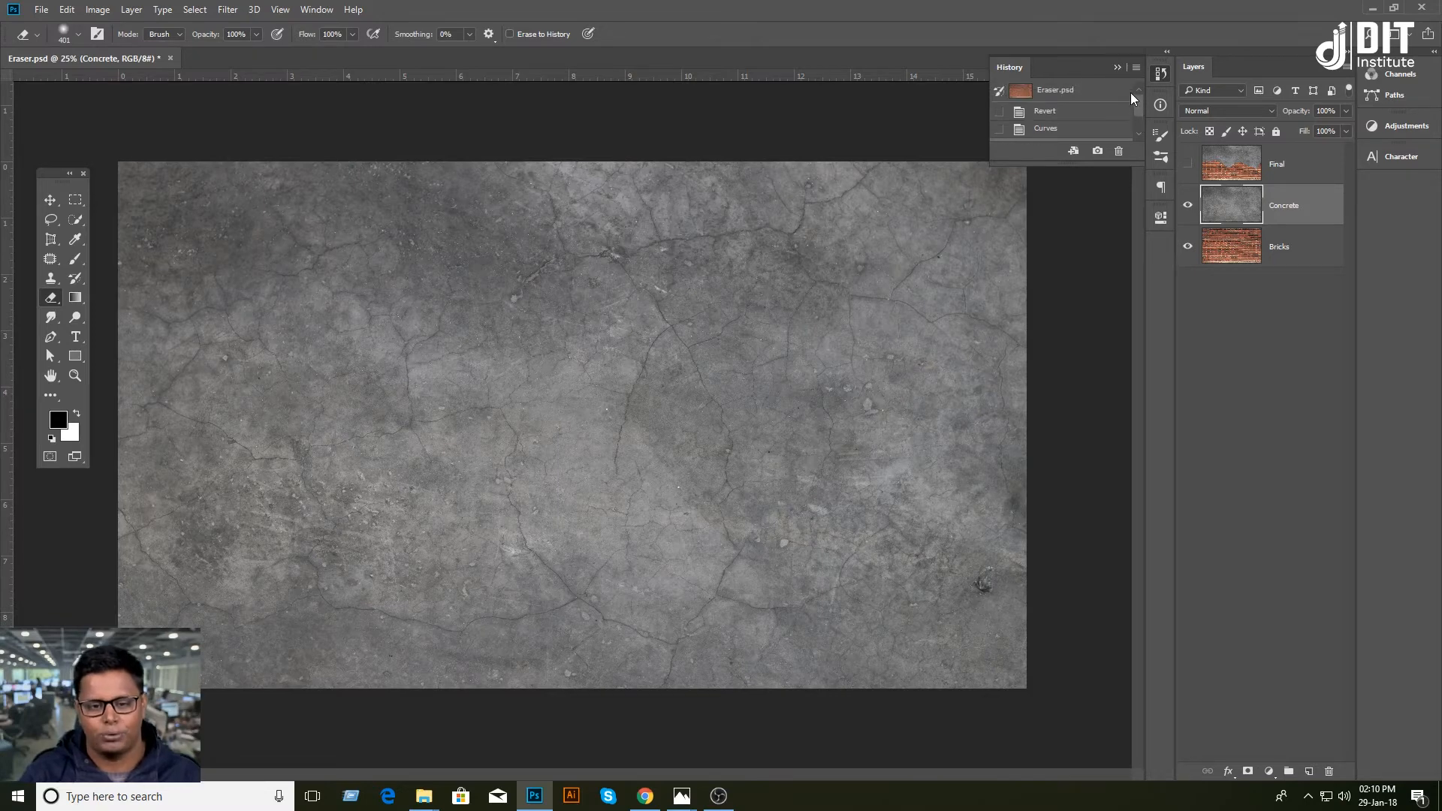
left_click(1071, 96)
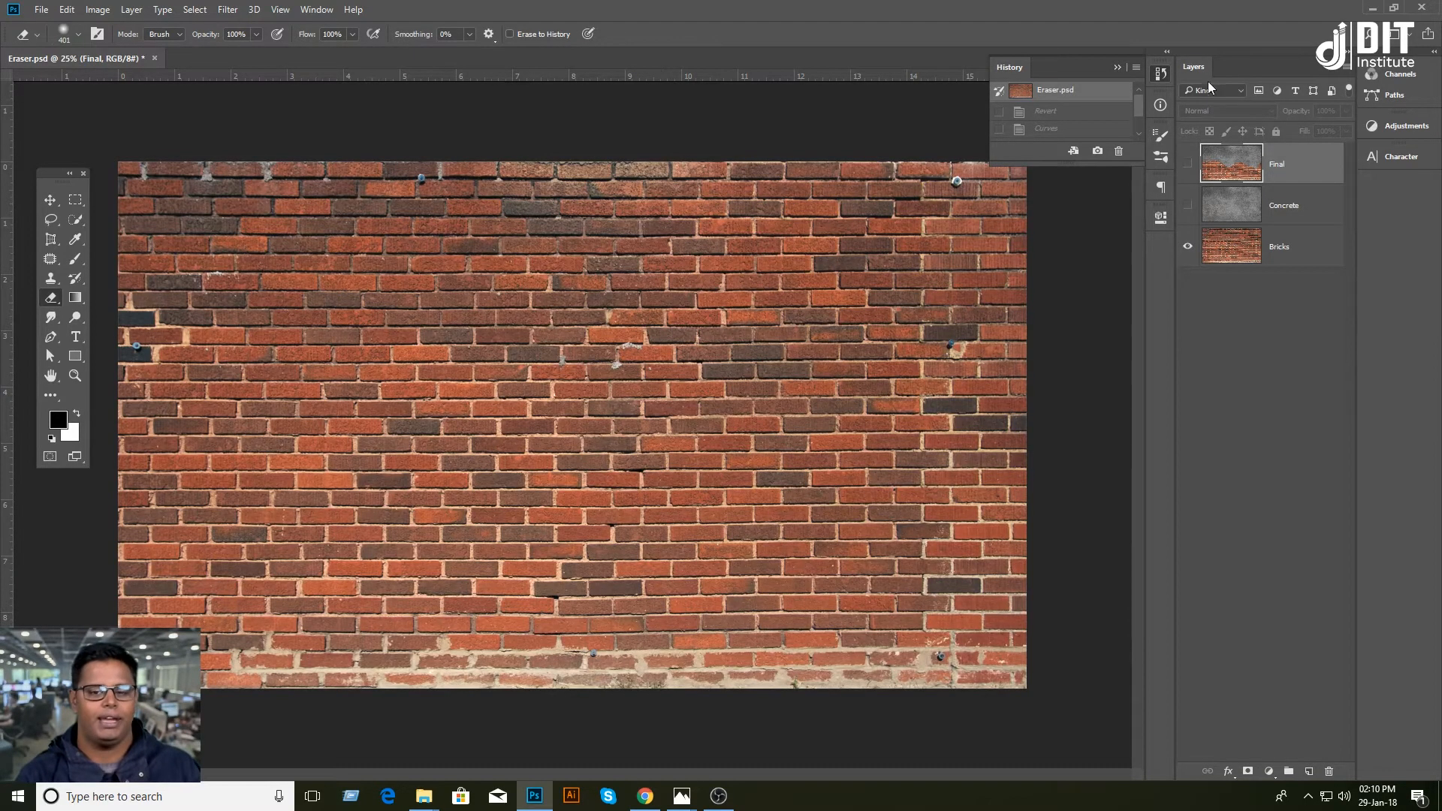
Step: Undock the History panel, then close and reopen it as a floating panel beside the layer list
left_click_drag(1116, 67, 1012, 103)
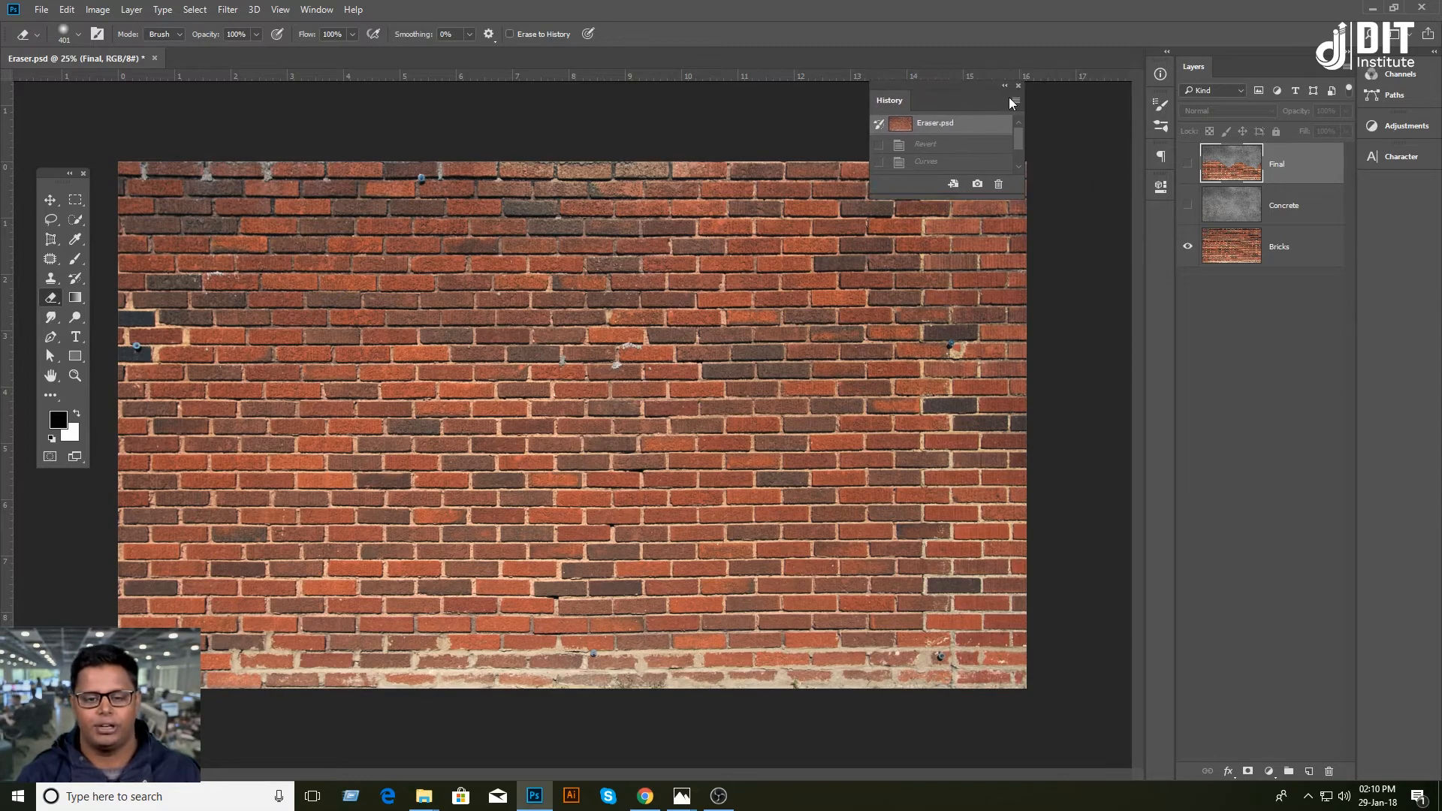
left_click(1018, 86)
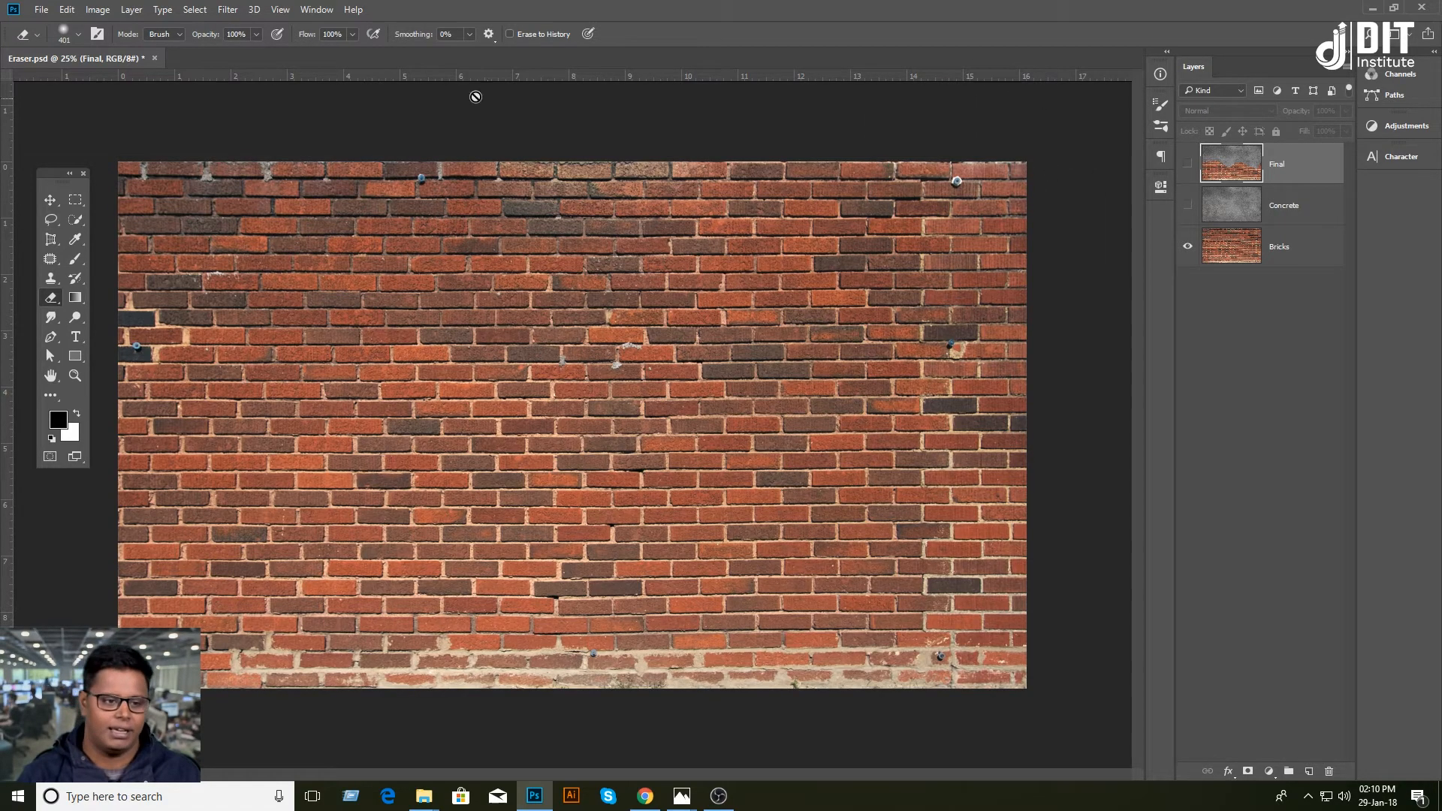
left_click(316, 9)
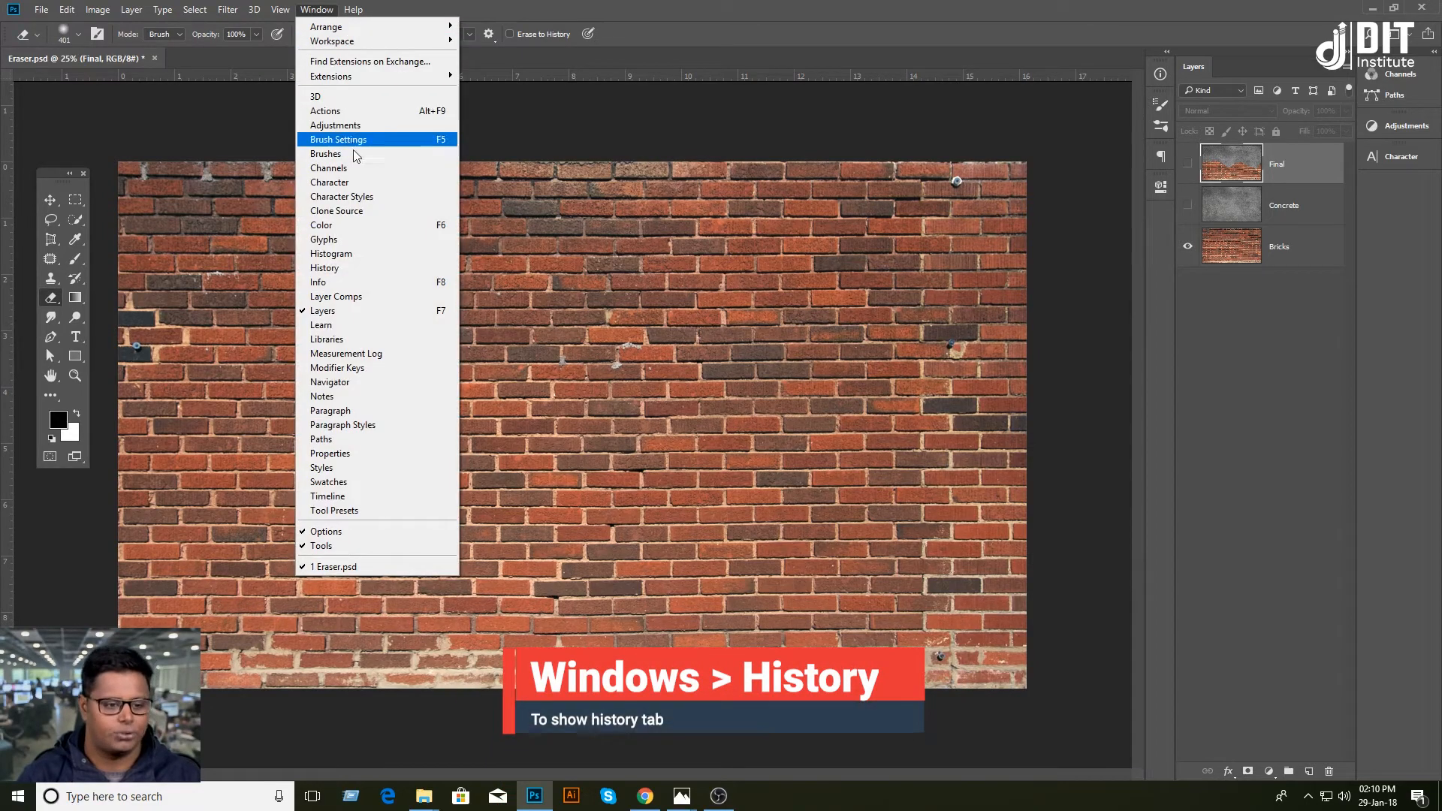
left_click(363, 278)
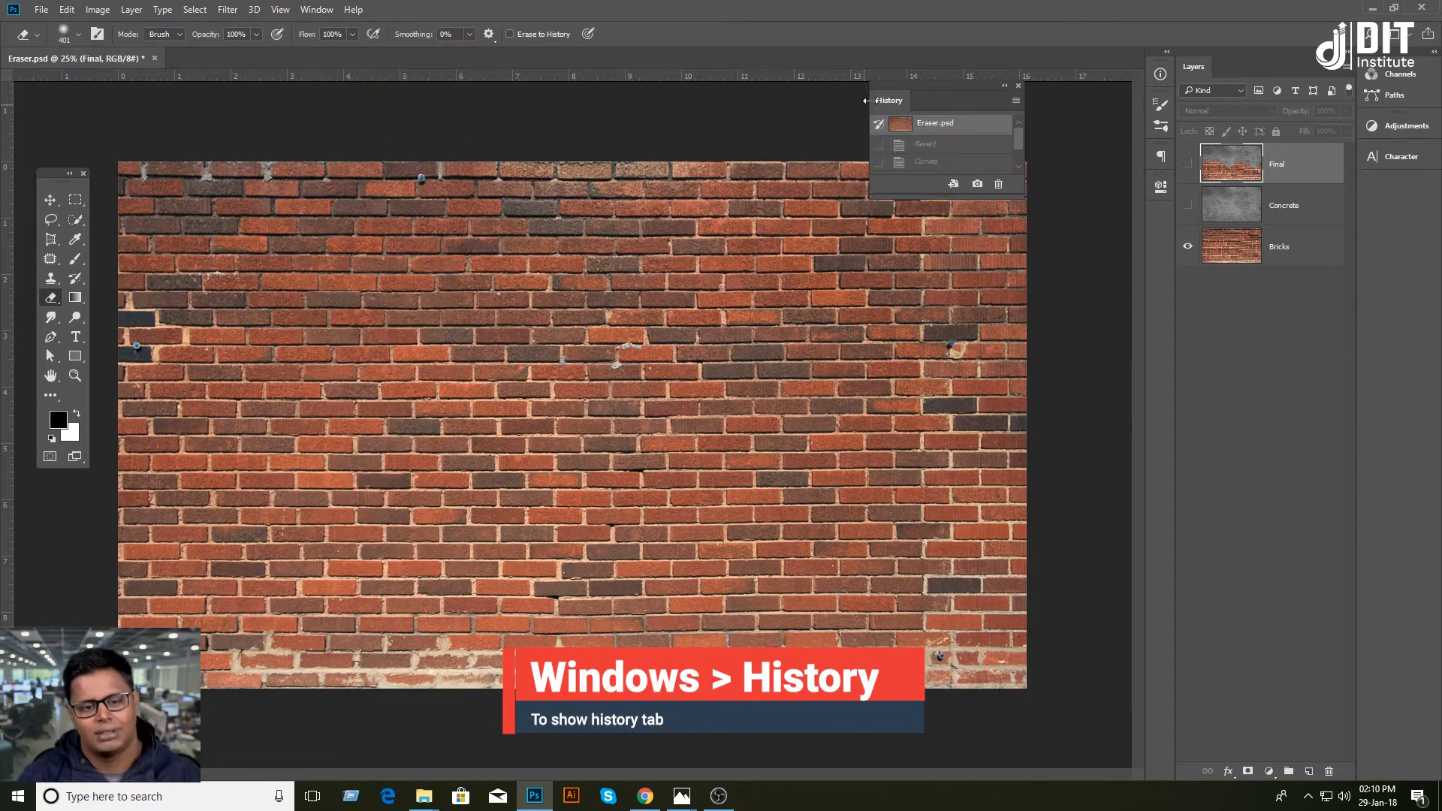
left_click_drag(906, 97, 1016, 105)
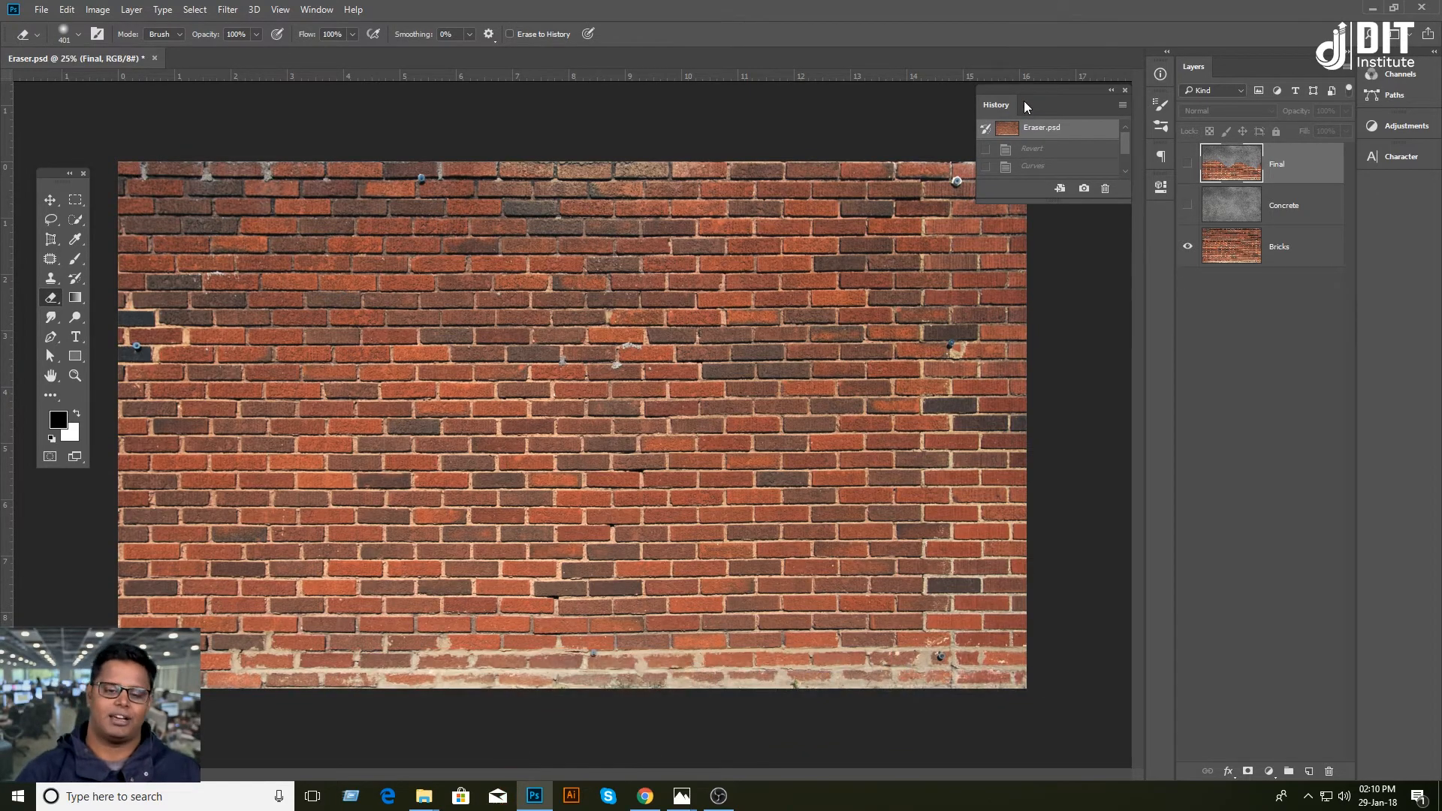
Step: Move through the Revert and Curves history states and enlarge the History panel to list every recorded state
left_click(1029, 151)
left_click(1031, 166)
scroll(1034, 167, "down", 1)
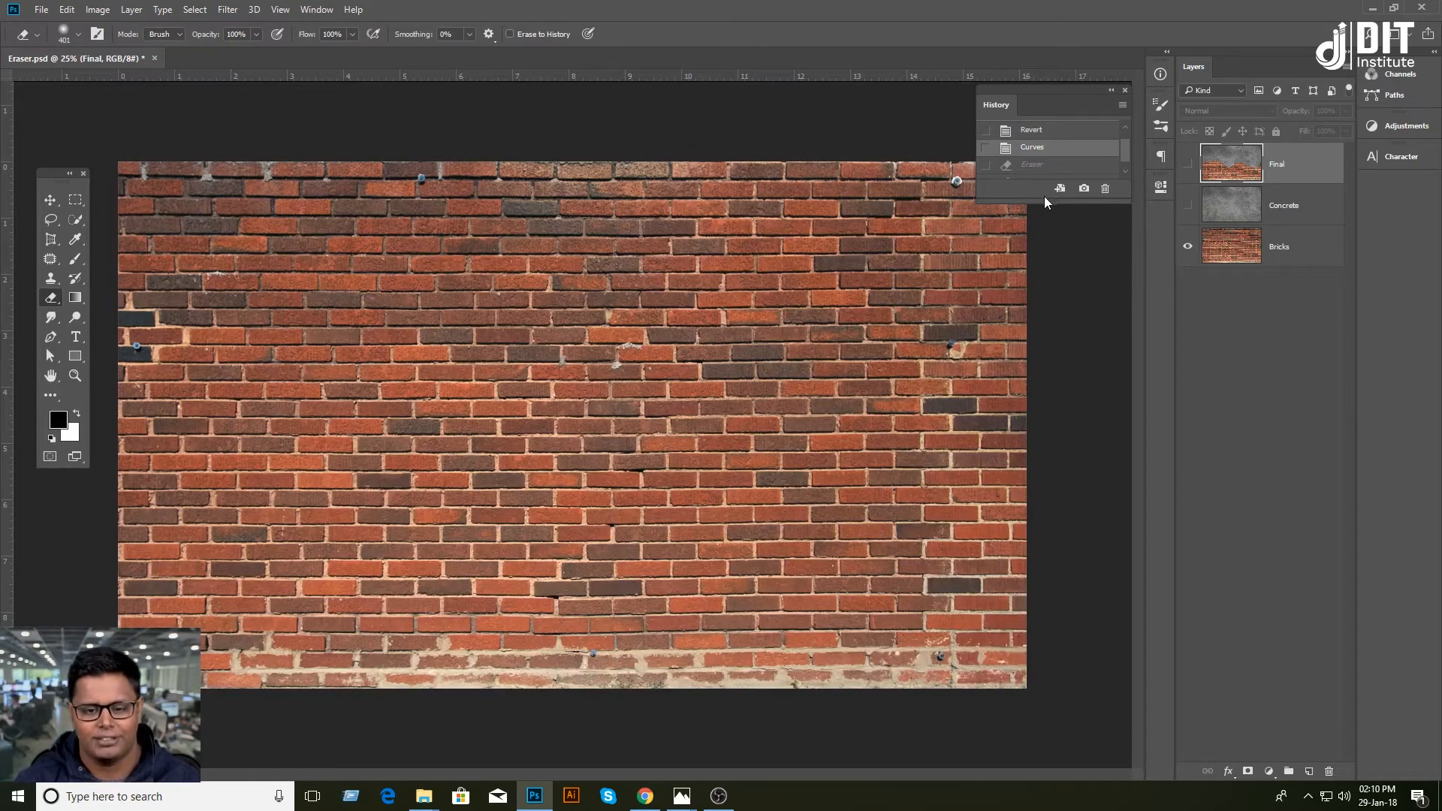
left_click_drag(1043, 200, 1048, 322)
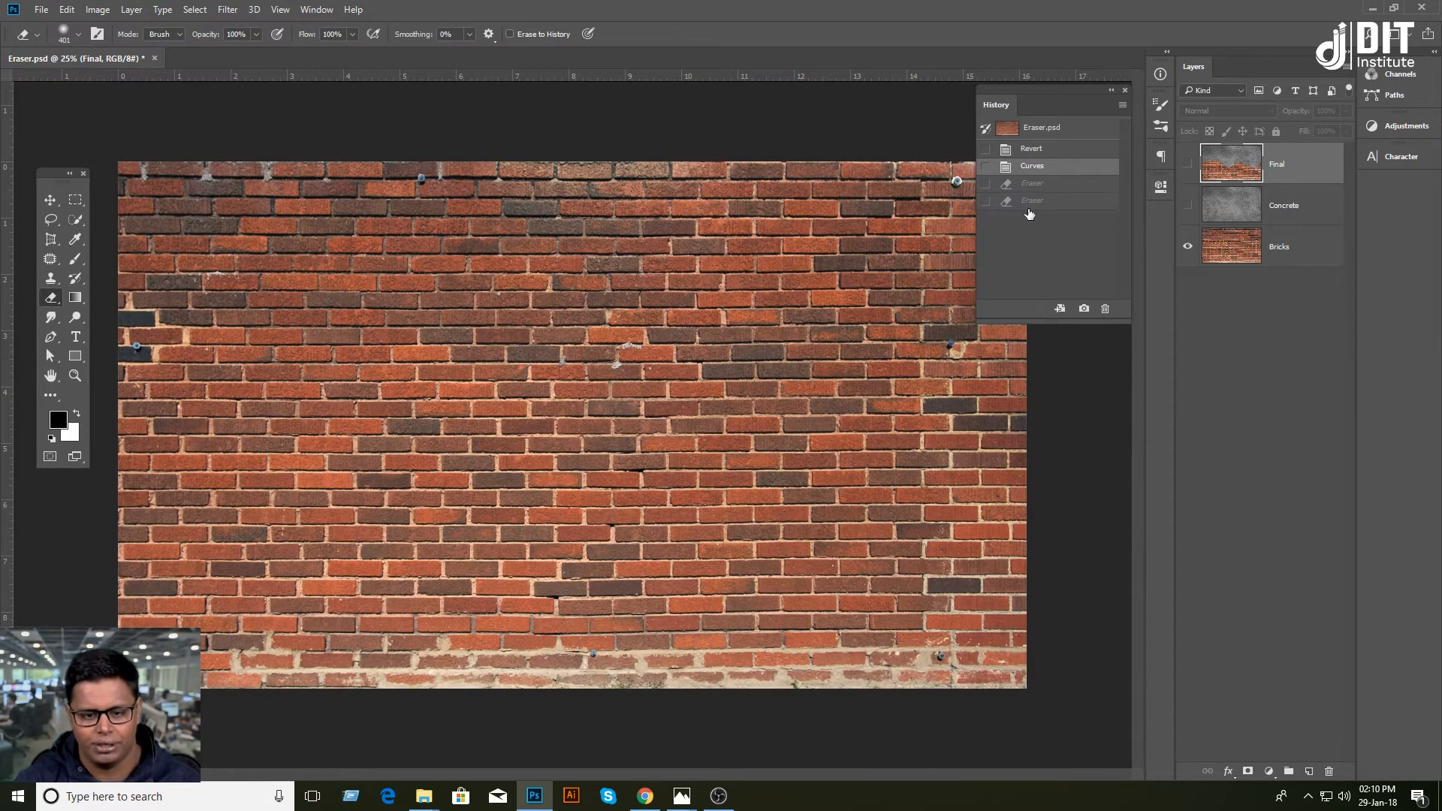
Step: Compare the document at its two Eraser history states, then return to the Eraser.psd snapshot
left_click(1029, 203)
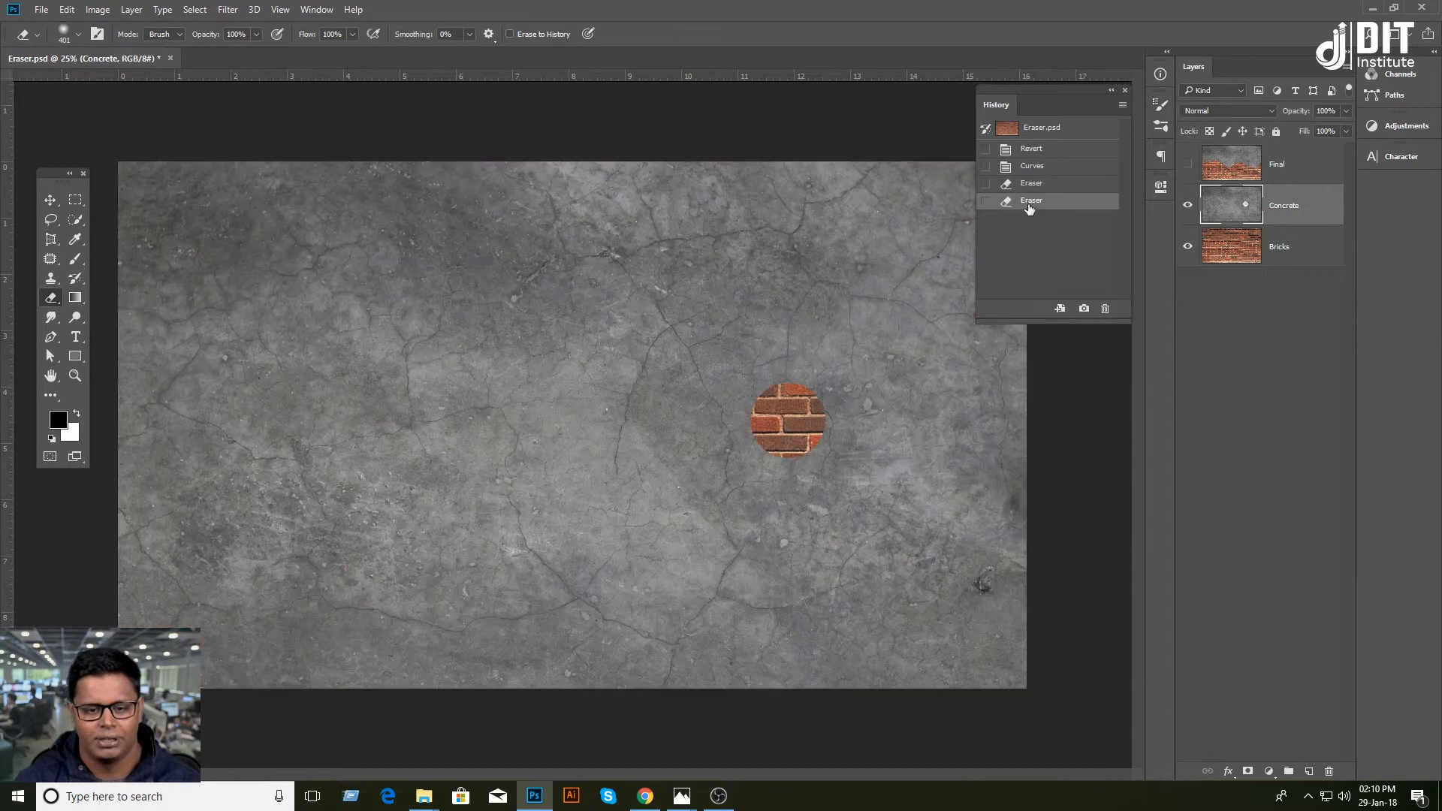
left_click(1066, 185)
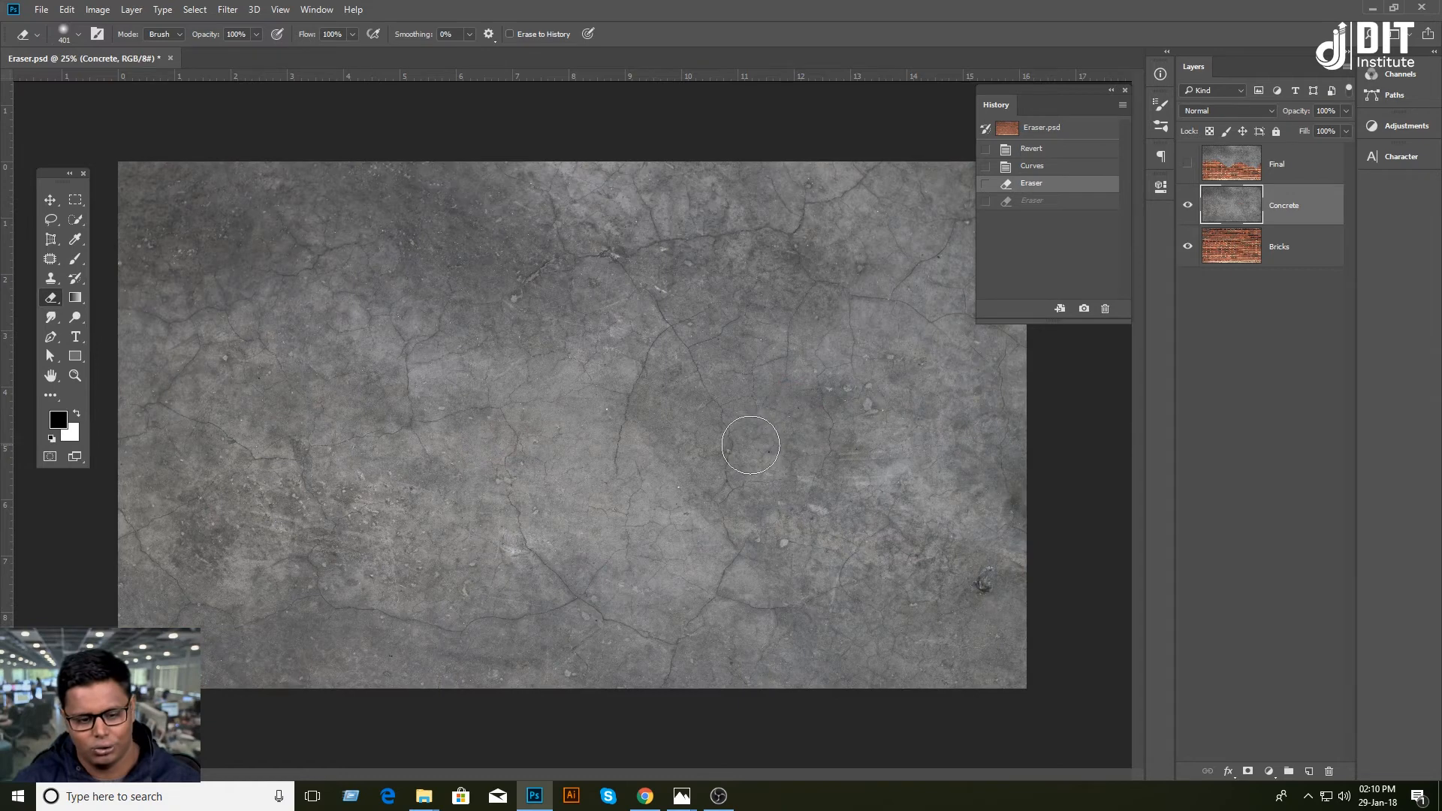
left_click(1032, 201)
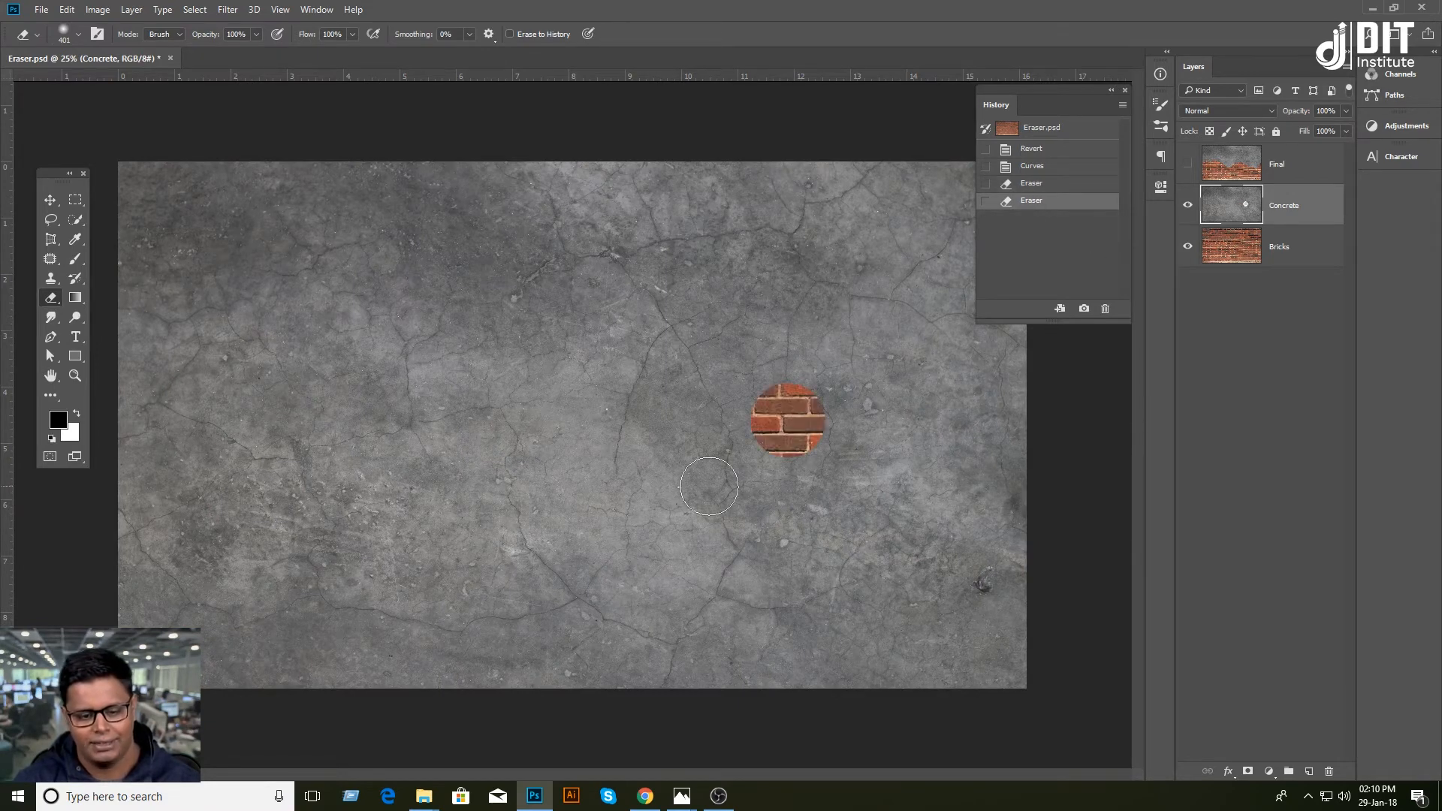
left_click(1037, 132)
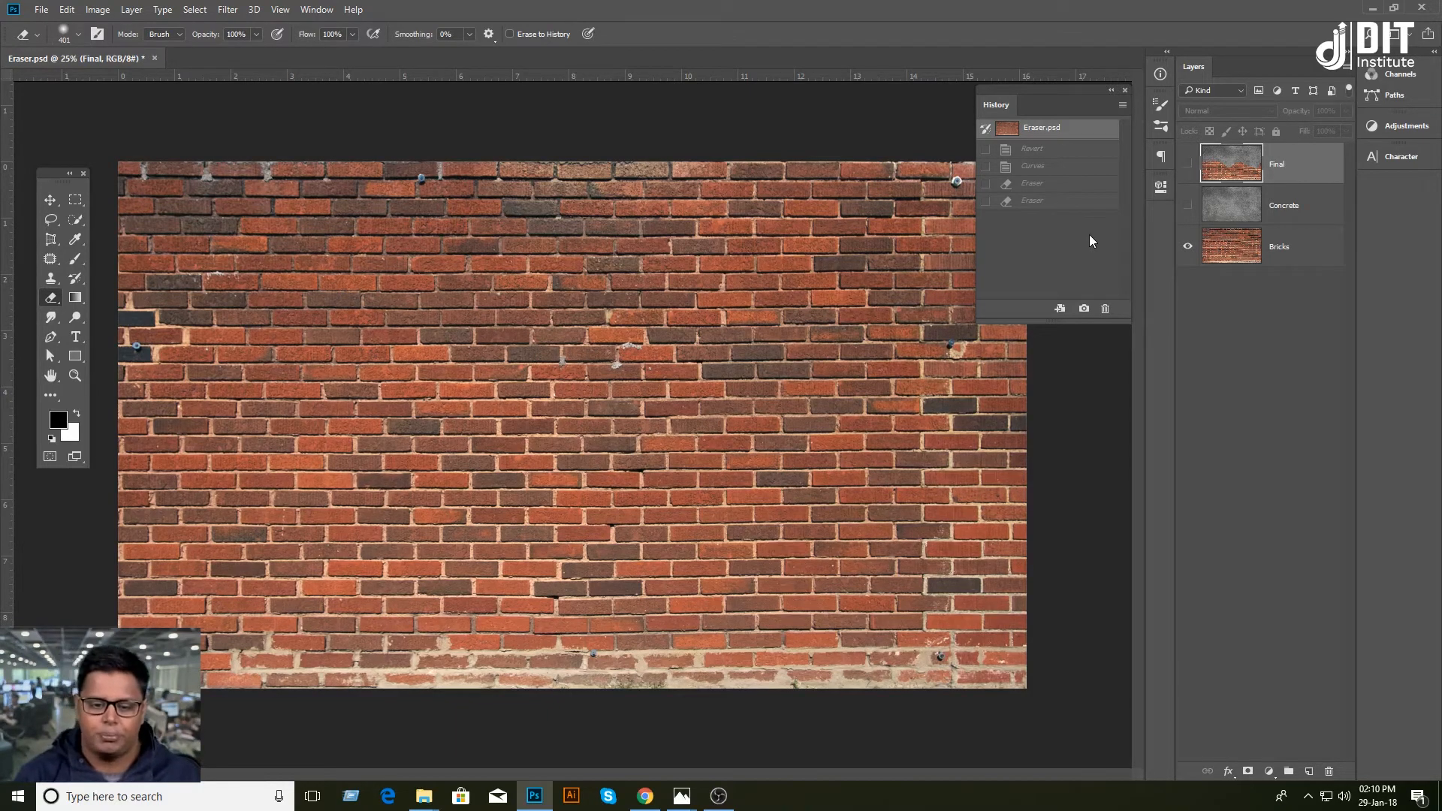
Step: Shorten the History panel, then show and select the Concrete layer with the Final layer hidden
left_click_drag(1070, 324, 1068, 247)
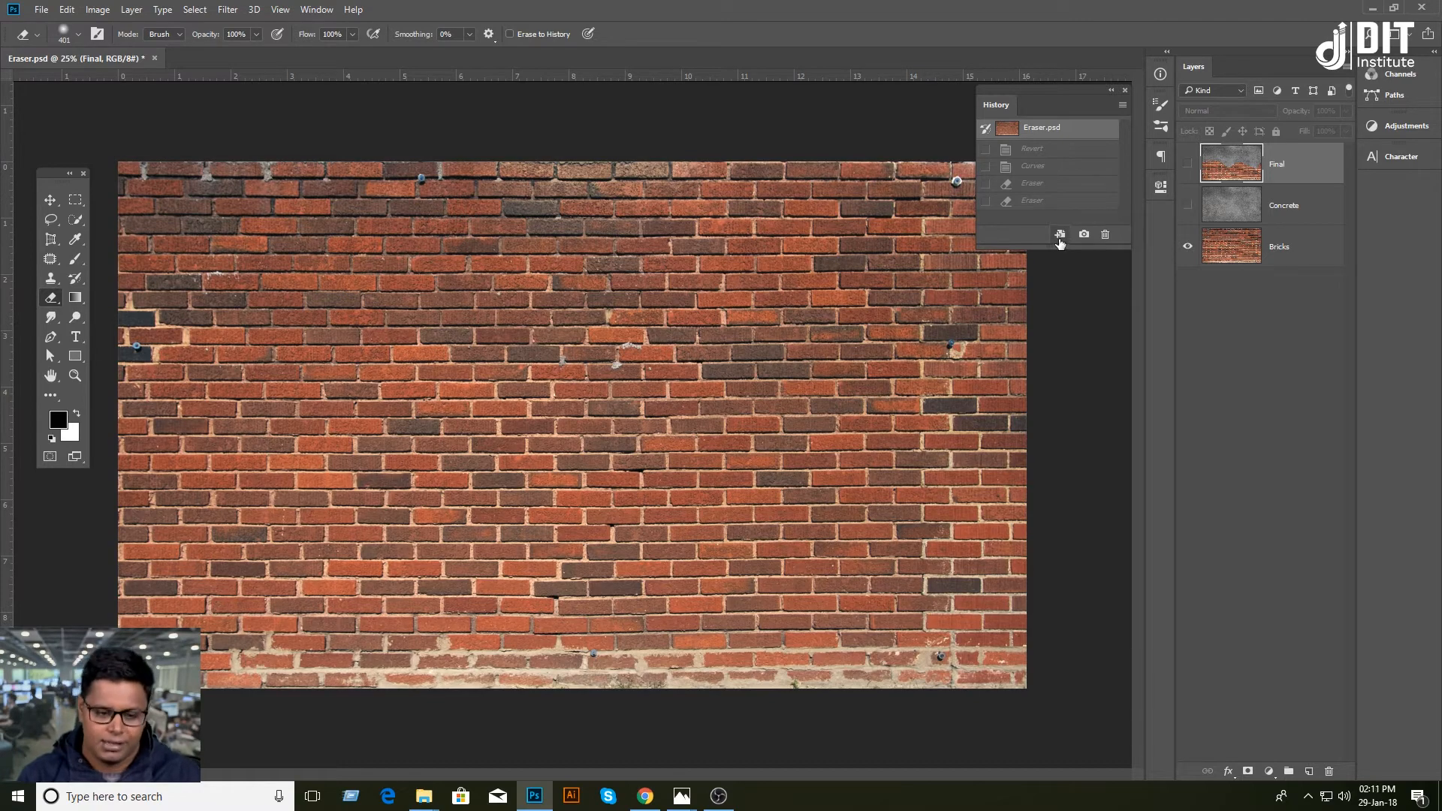
left_click(1186, 165)
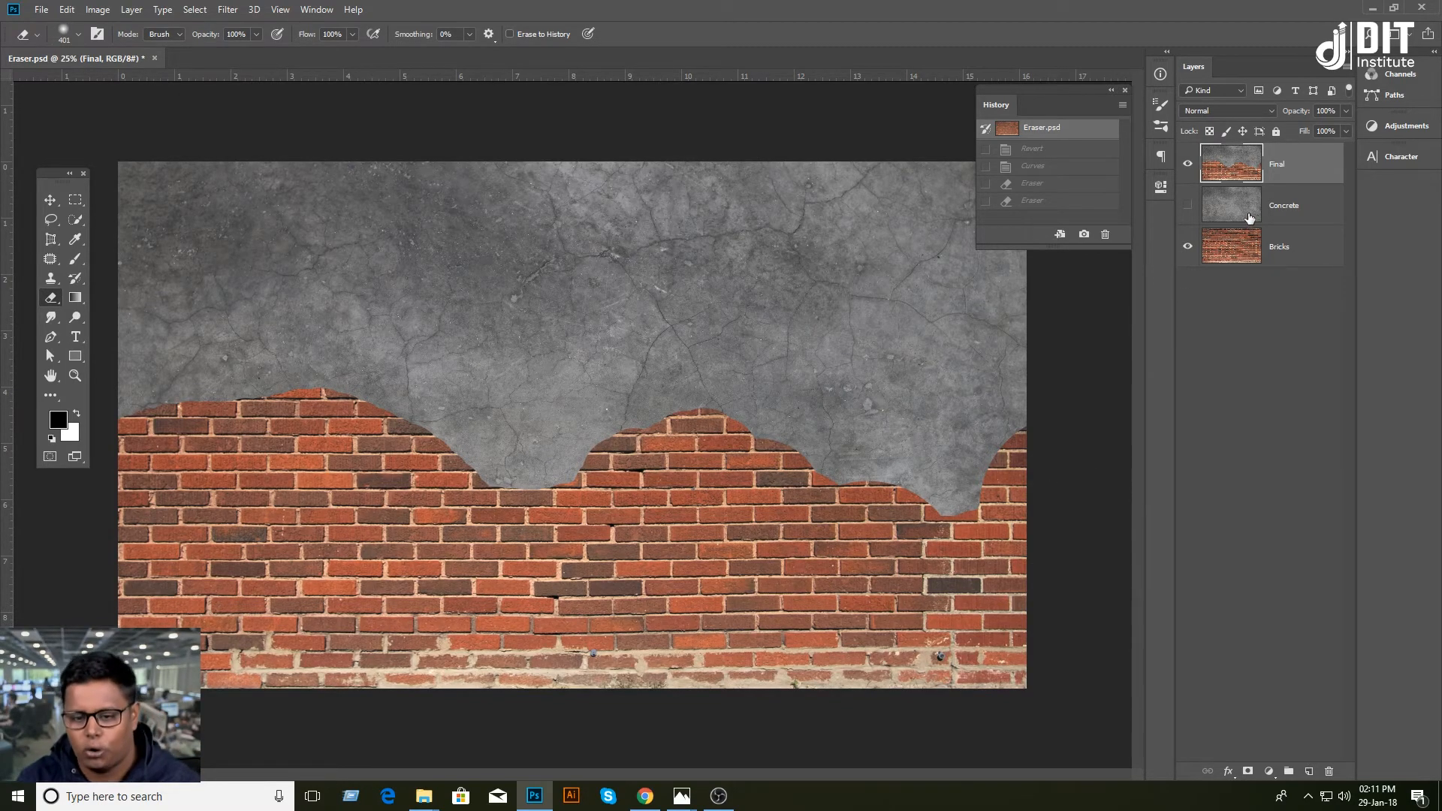
left_click(1187, 163)
left_click(1187, 205)
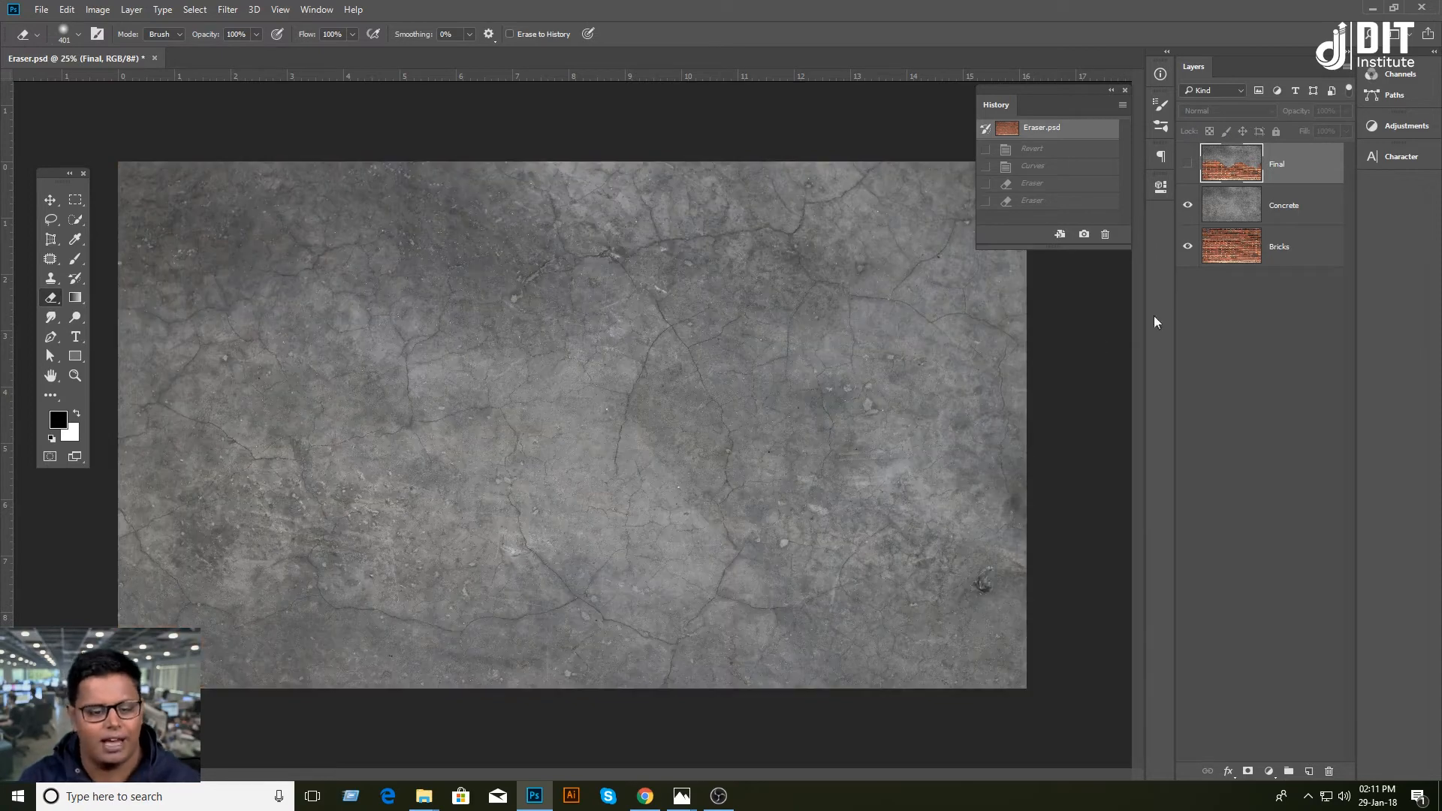
left_click(1269, 220)
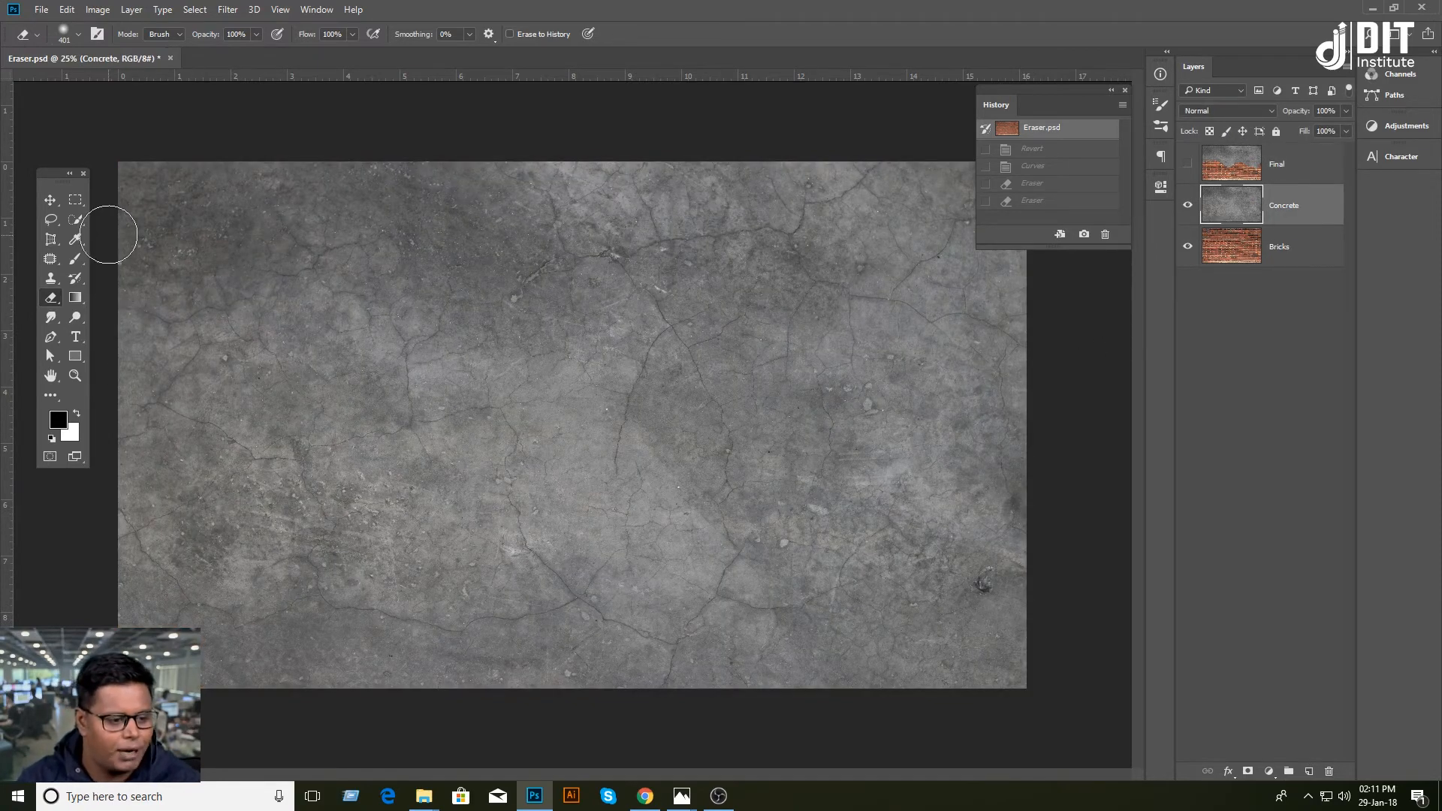
Step: Erase the lower left concrete with a soft edge, then set hardness to 100% and erase a wavy boundary across the wall's lower half
mouse_move(149, 465)
left_mouse_down()
mouse_move(140, 645)
mouse_move(158, 465)
left_mouse_up()
mouse_move(173, 518)
left_mouse_down()
mouse_move(226, 639)
mouse_move(248, 578)
left_mouse_up()
right_click(435, 333)
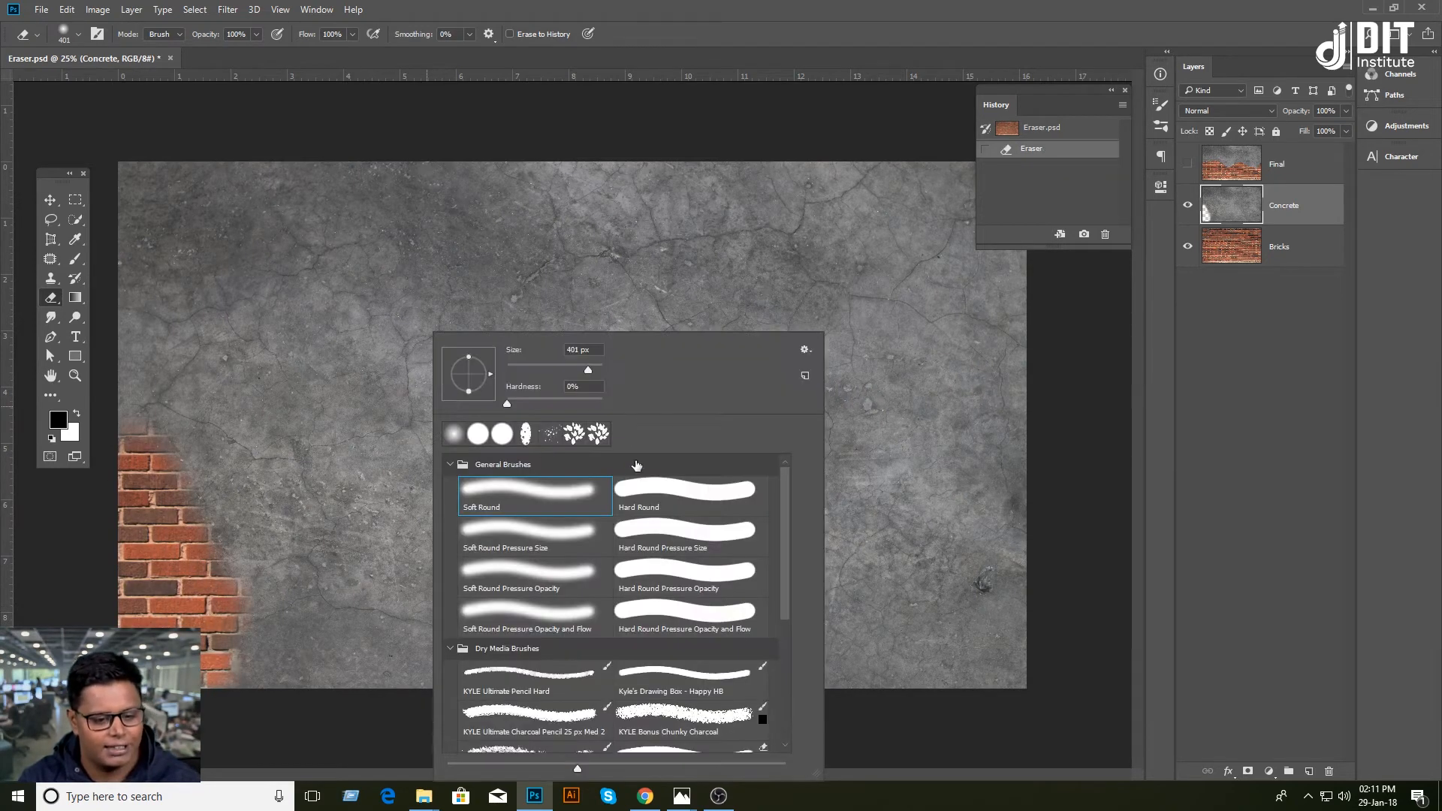
left_click_drag(562, 399, 632, 405)
mouse_move(195, 475)
left_mouse_down()
mouse_move(293, 654)
mouse_move(269, 485)
mouse_move(222, 627)
mouse_move(368, 680)
mouse_move(462, 676)
mouse_move(443, 657)
mouse_move(511, 676)
mouse_move(660, 680)
mouse_move(966, 660)
mouse_move(784, 653)
mouse_move(1029, 504)
mouse_move(1025, 476)
mouse_move(826, 510)
mouse_move(570, 458)
mouse_move(97, 455)
left_mouse_up()
mouse_move(58, 516)
left_mouse_down()
mouse_move(433, 554)
mouse_move(297, 477)
mouse_move(676, 593)
mouse_move(864, 574)
mouse_move(898, 593)
left_mouse_up()
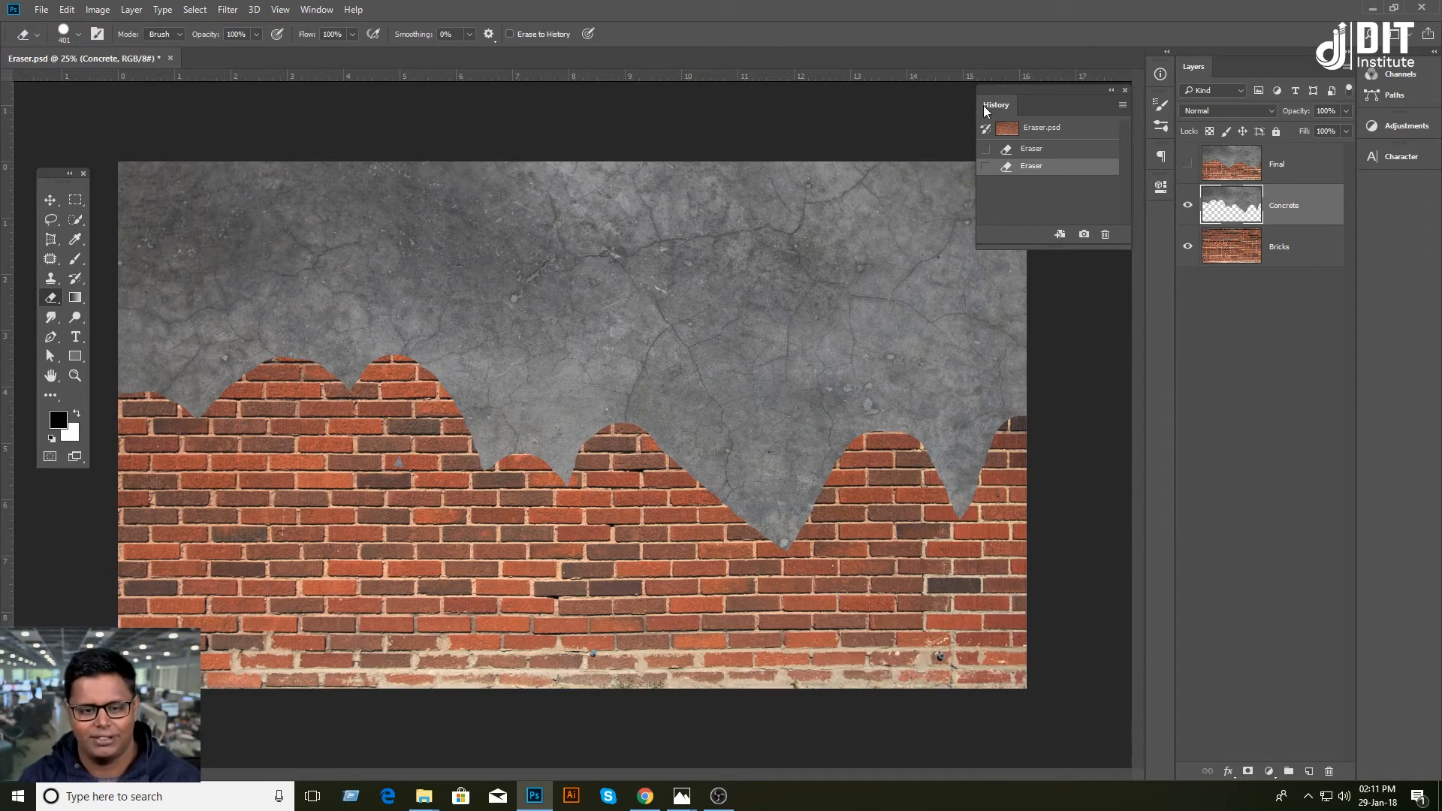
Step: Restore the document to its Eraser.psd snapshot and make the Concrete layer visible with the Final layer hidden
left_click(1034, 135)
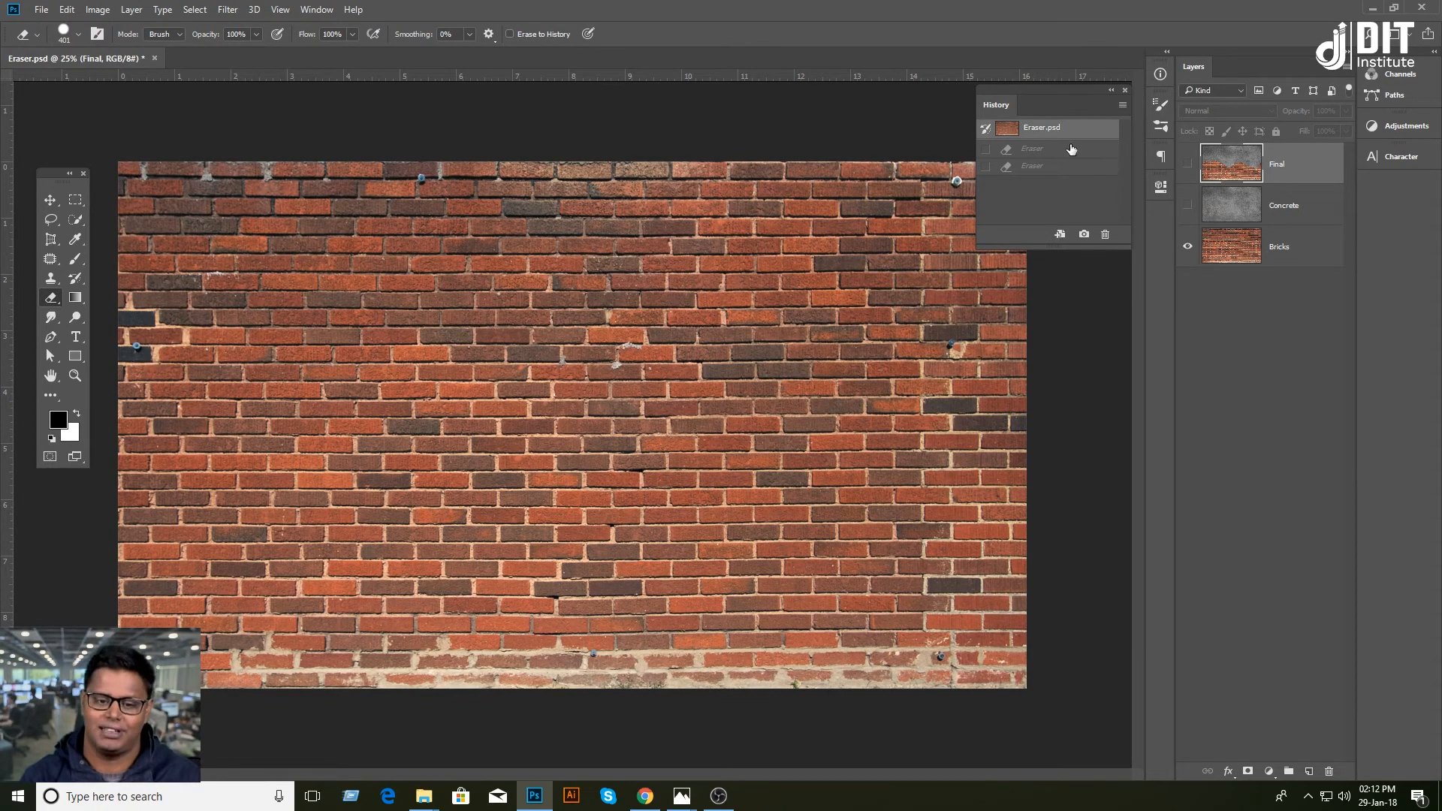
left_click(1188, 167)
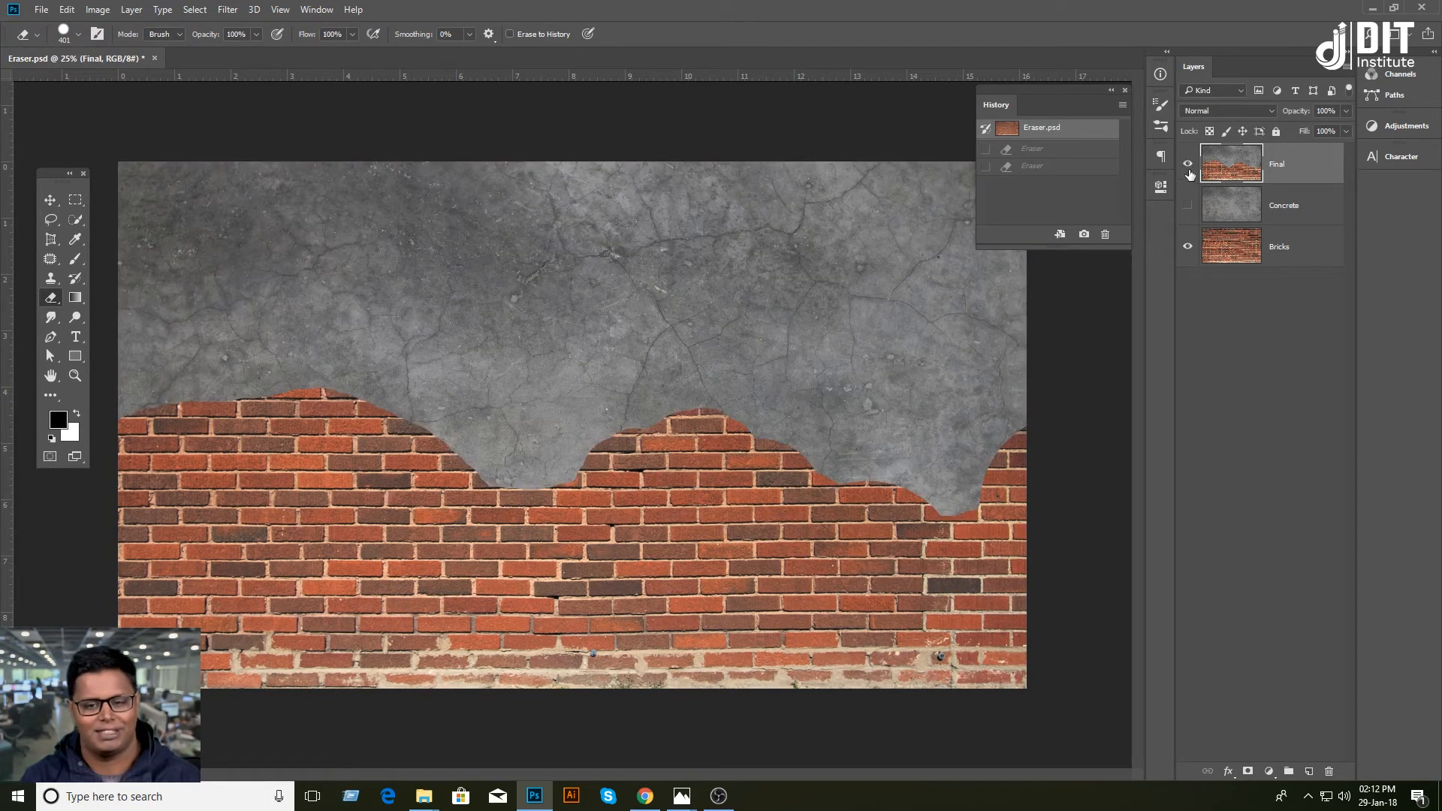
left_click(1189, 205)
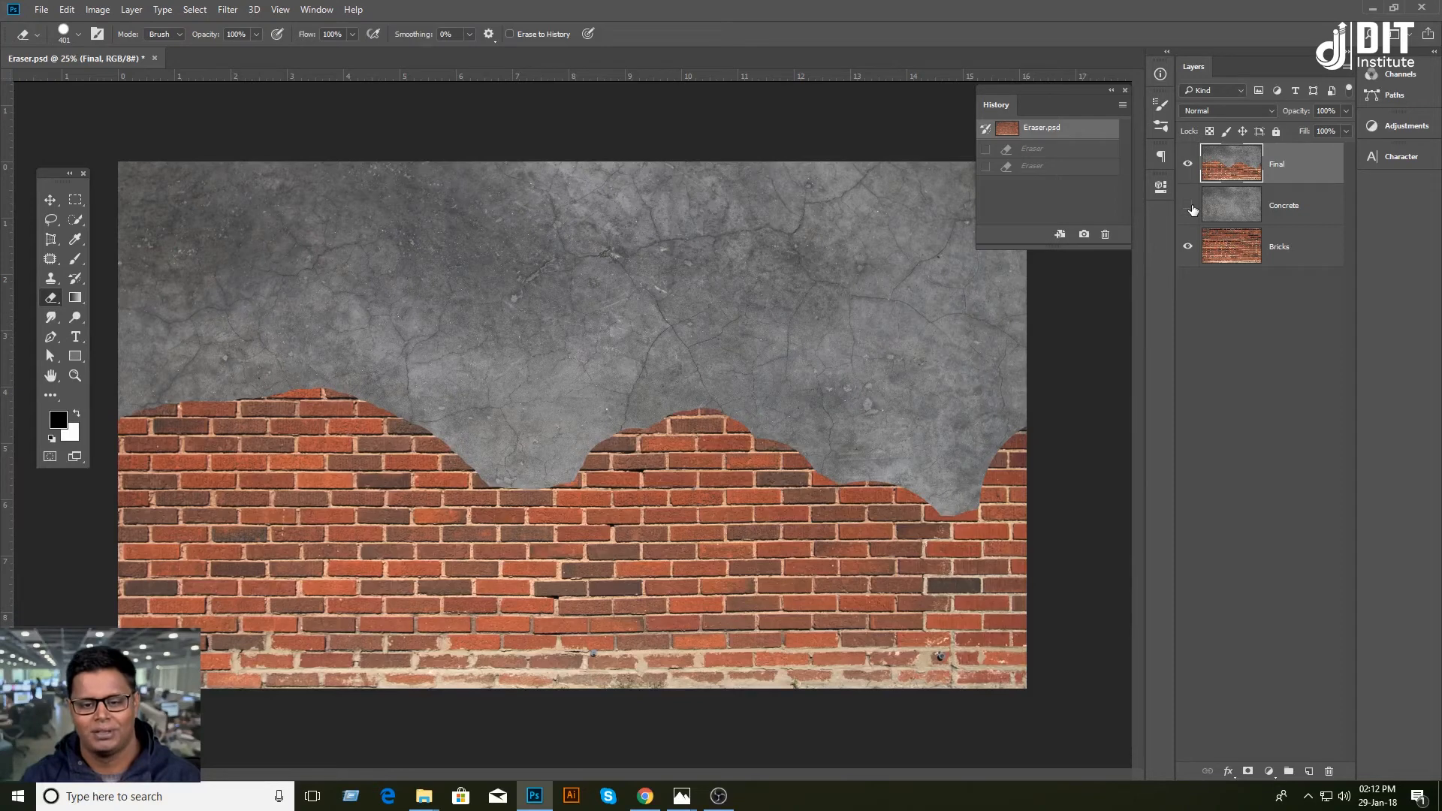
left_click(1187, 163)
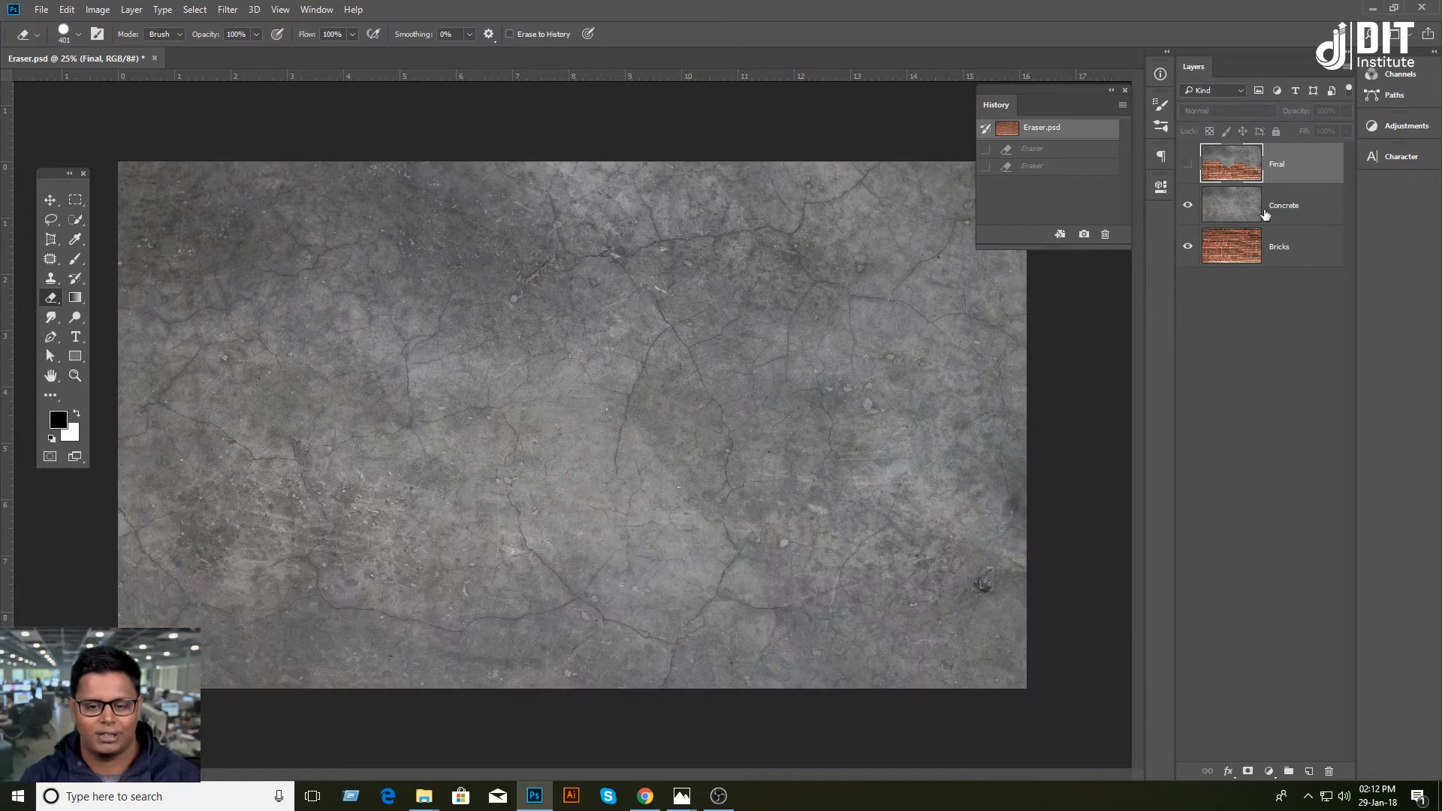
left_click(1187, 205)
left_click(1188, 205)
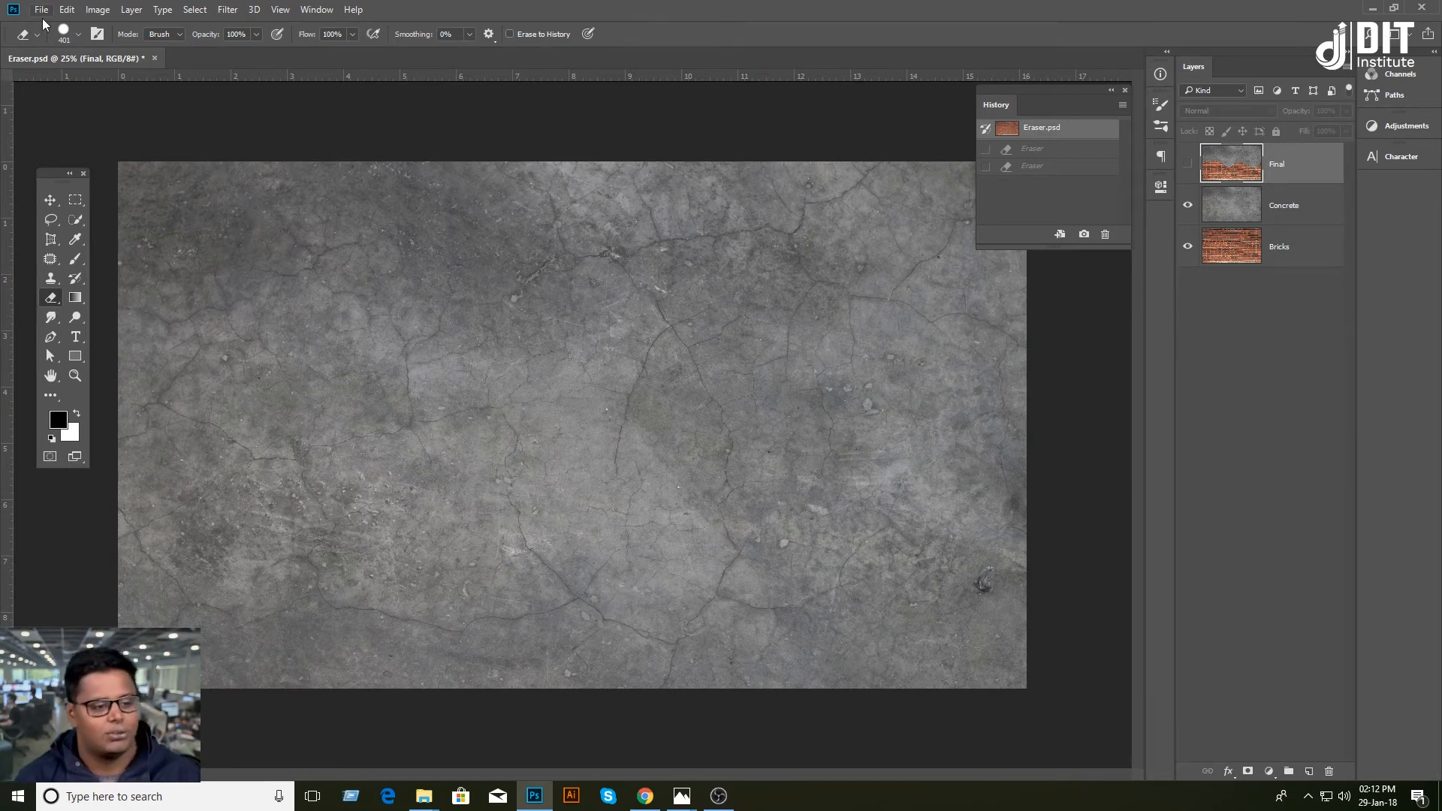
Step: Using the rough 25 px brush tip on the Concrete layer, erase one zigzag at 25 px and a thicker one at 83 px
left_click(96, 35)
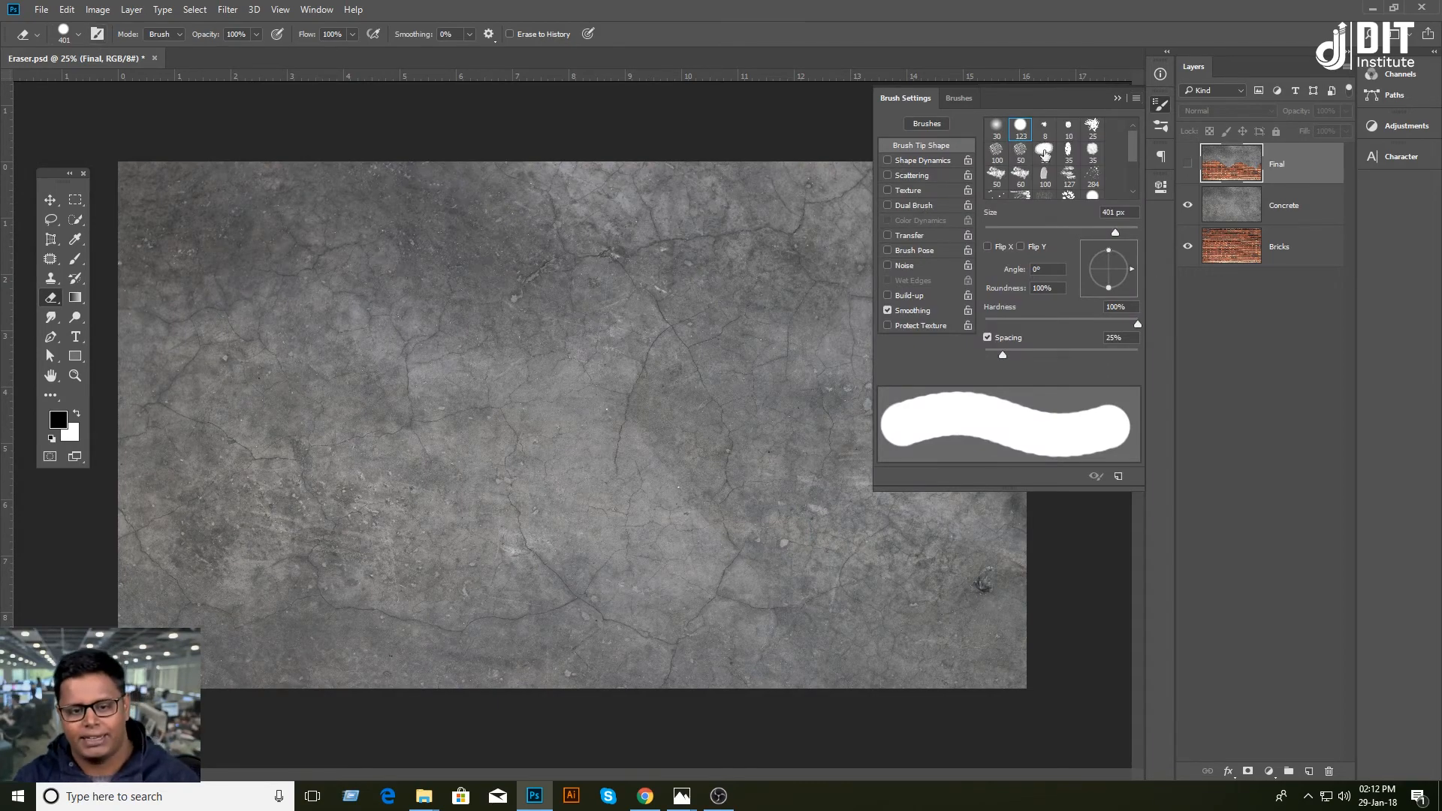
left_click(1092, 126)
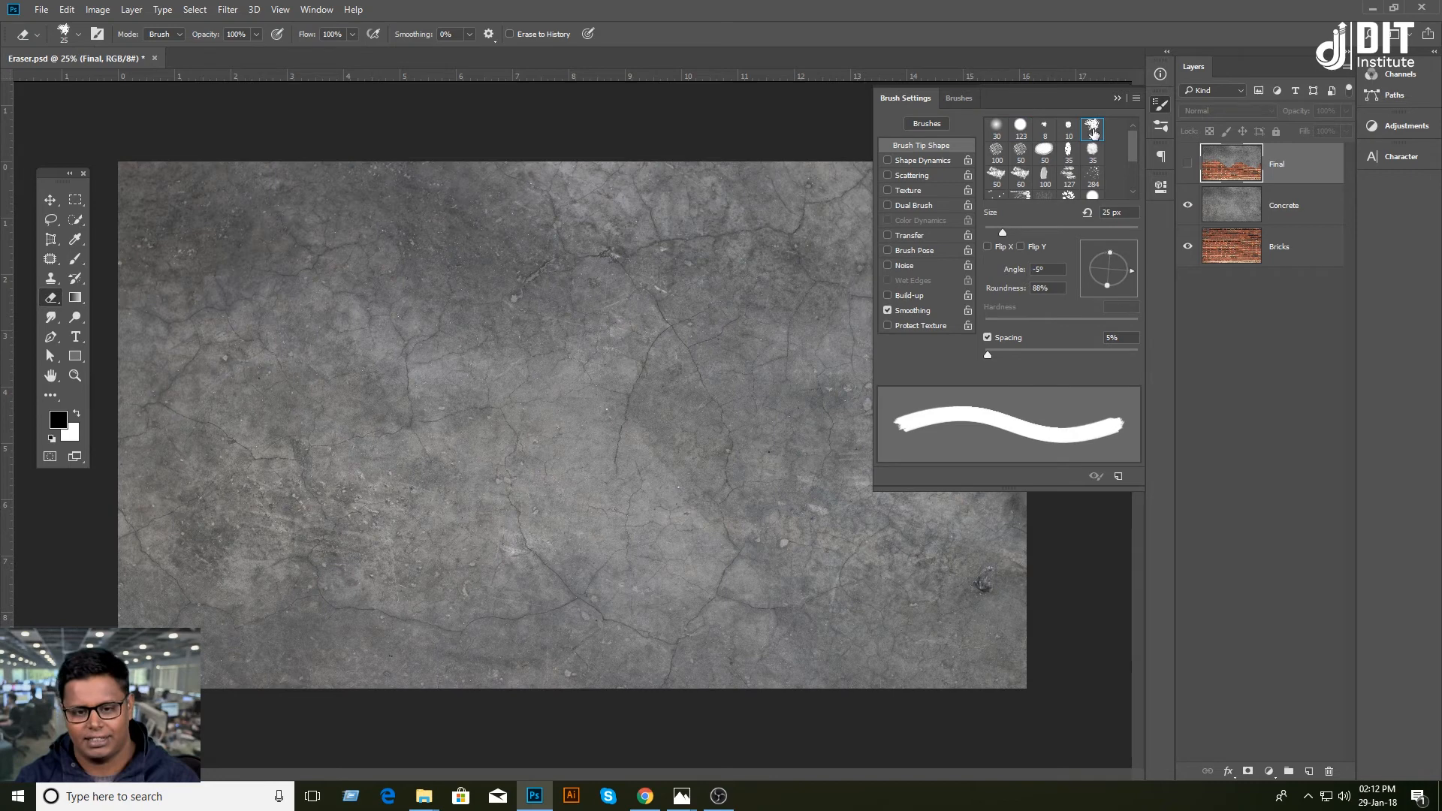
left_click(1232, 214)
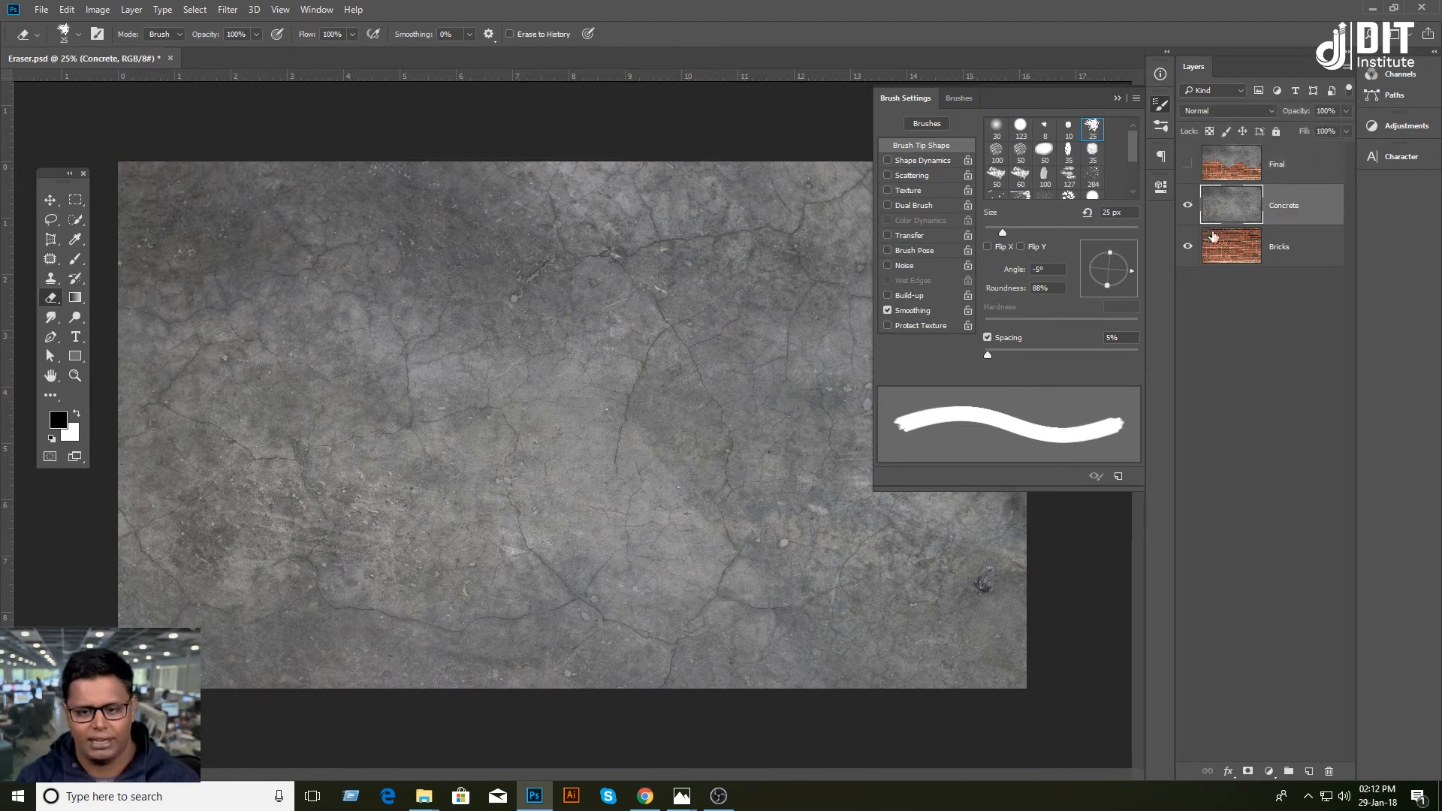
mouse_move(346, 302)
left_mouse_down()
mouse_move(418, 331)
mouse_move(449, 323)
left_mouse_up()
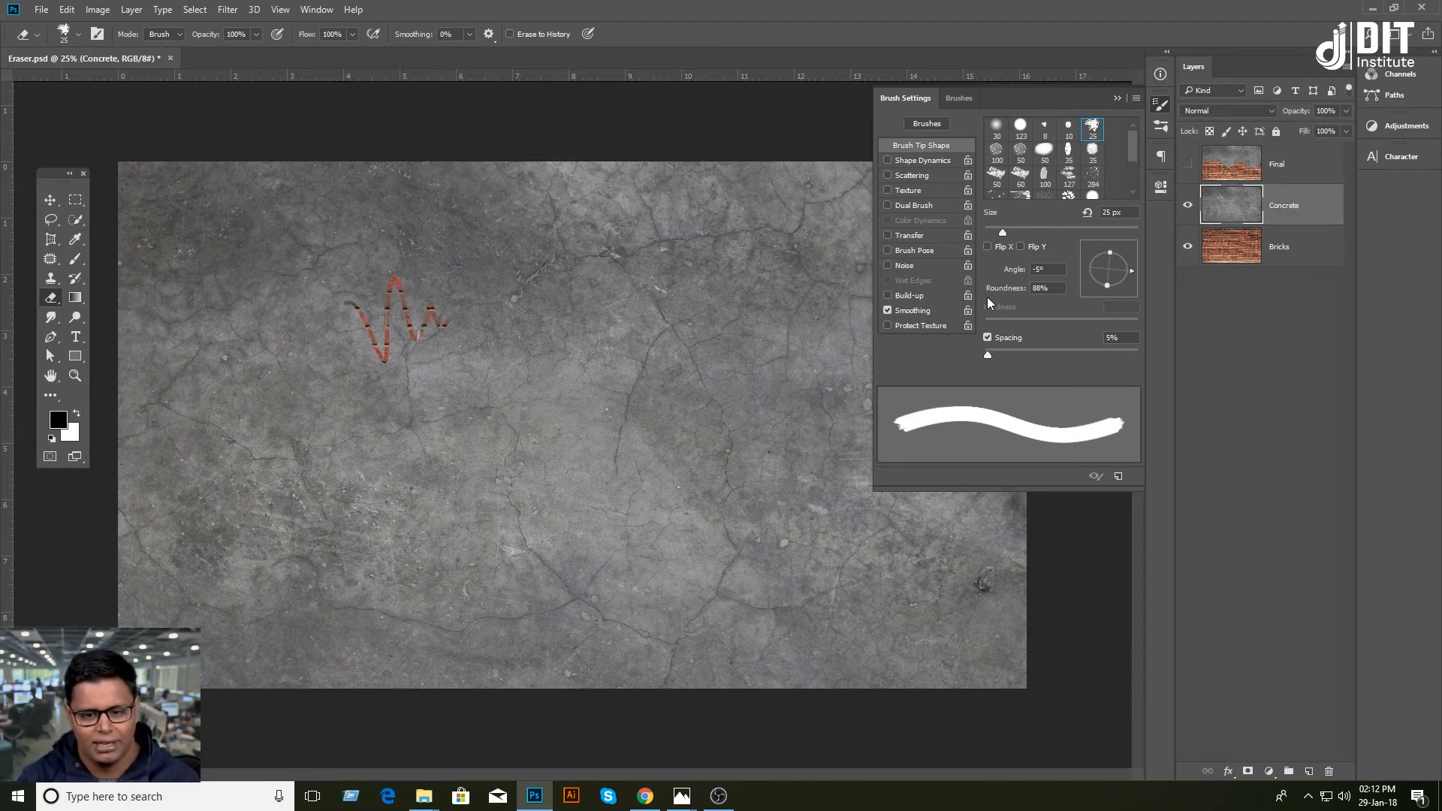
mouse_move(1008, 233)
left_mouse_down()
mouse_move(1061, 228)
mouse_move(1048, 229)
left_mouse_up()
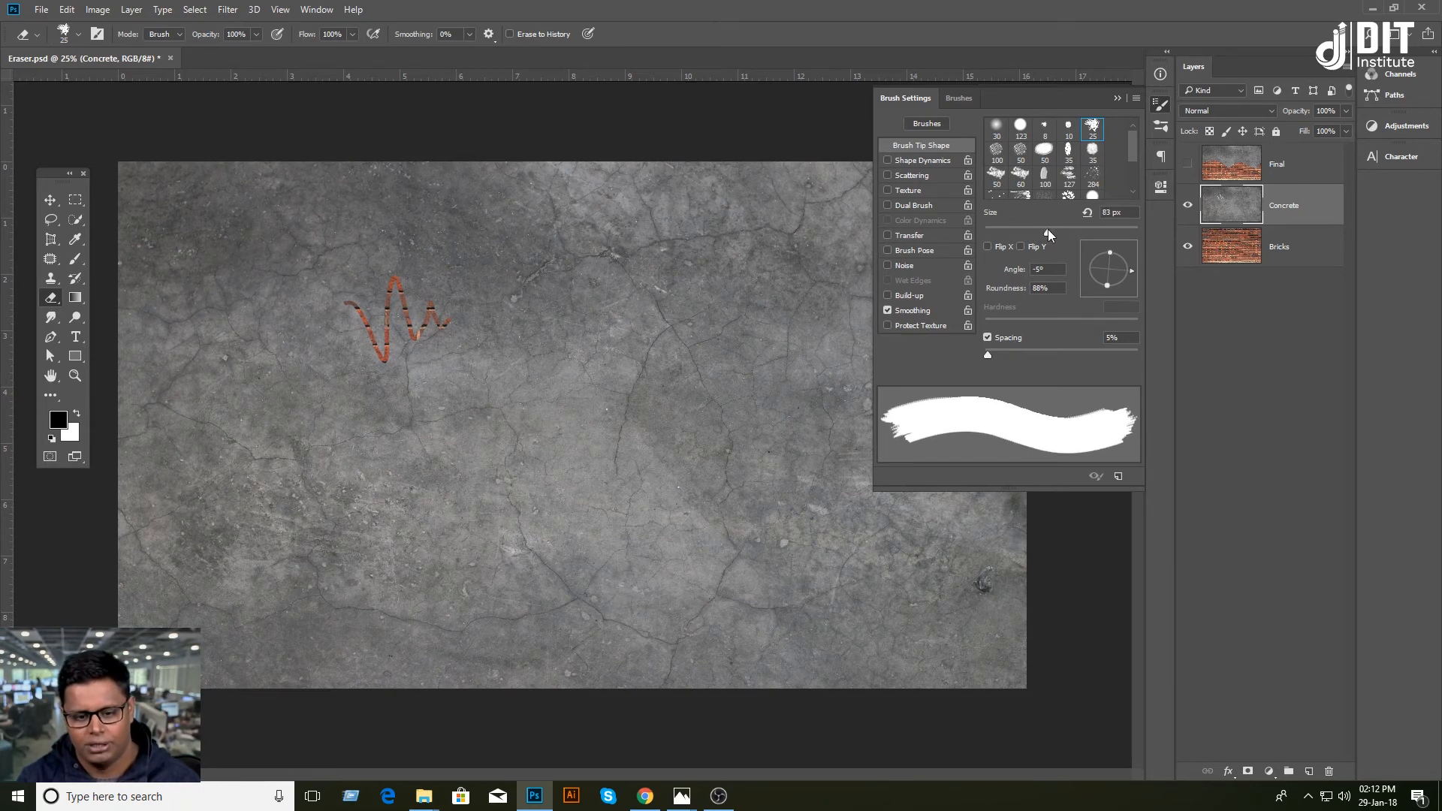
mouse_move(546, 272)
left_mouse_down()
mouse_move(555, 308)
mouse_move(655, 331)
mouse_move(766, 446)
left_mouse_up()
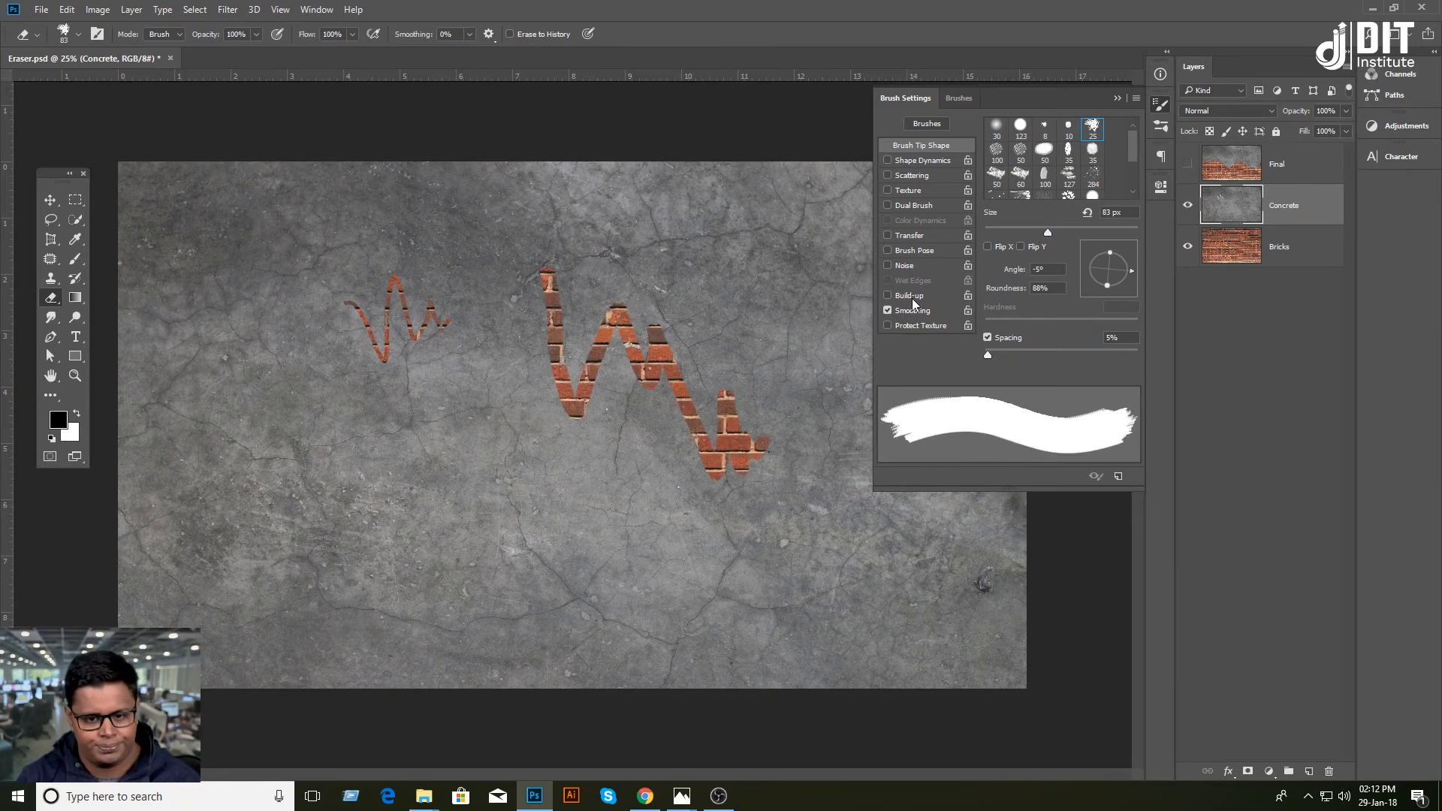
Step: Pick the 127 px textured brush tip and erase broken, wavy strokes along the lower, left and upper right concrete
left_click(1063, 179)
mouse_move(346, 447)
left_mouse_down()
mouse_move(363, 518)
mouse_move(579, 581)
mouse_move(696, 535)
mouse_move(739, 567)
mouse_move(845, 495)
left_mouse_up()
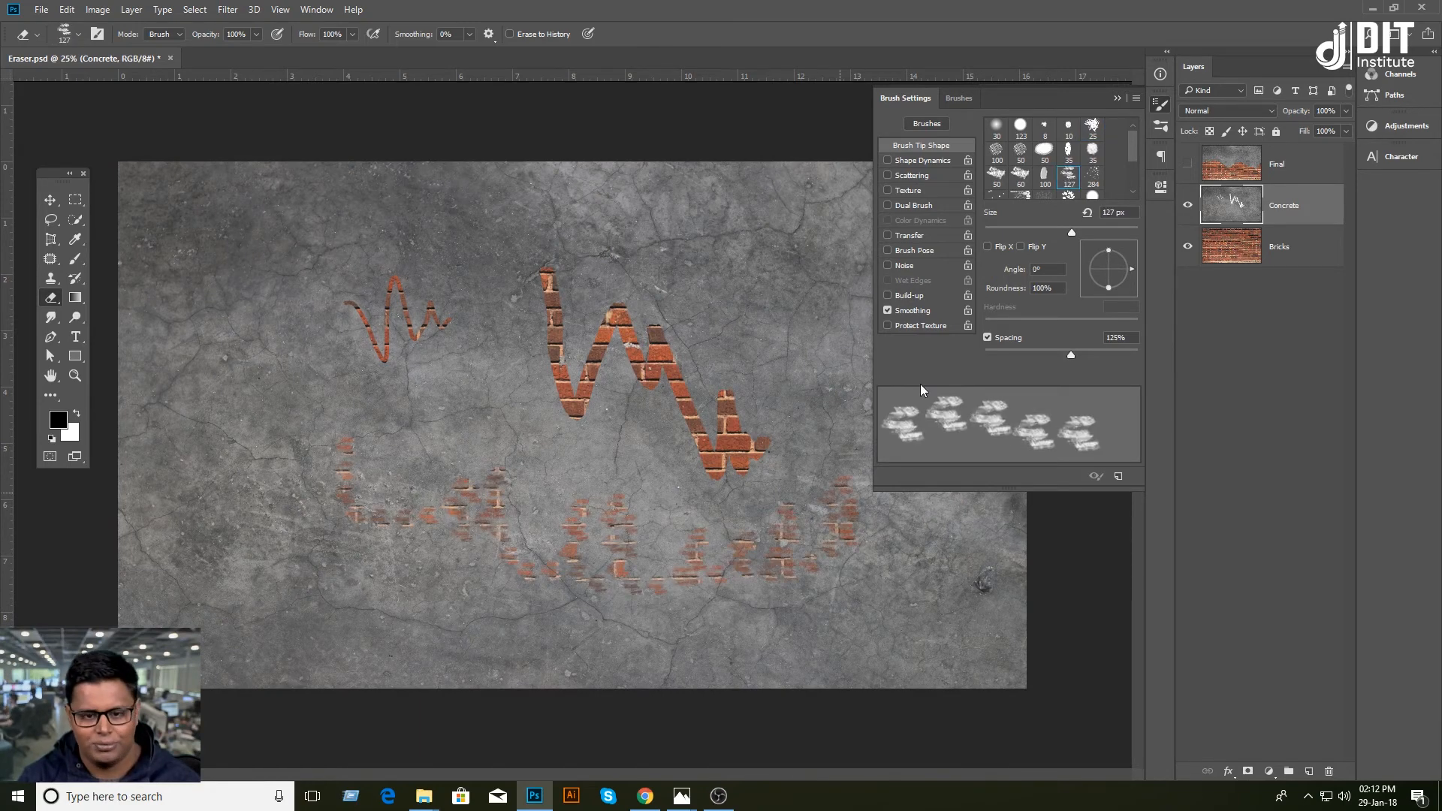
mouse_move(263, 381)
left_mouse_down()
mouse_move(272, 307)
mouse_move(295, 319)
mouse_move(228, 251)
mouse_move(209, 402)
mouse_move(217, 521)
mouse_move(398, 644)
left_mouse_up()
mouse_move(656, 280)
left_mouse_down()
mouse_move(708, 283)
mouse_move(767, 306)
mouse_move(785, 272)
left_mouse_up()
Step: Pick the 306 px leaf-shaped brush tip and erase a solid central patch and several separate spots along the upper concrete
scroll(1068, 195, "down", 1)
left_click(1069, 182)
left_click(444, 409)
left_click_drag(486, 407, 528, 443)
left_click(436, 266)
left_click_drag(499, 219, 507, 217)
left_click_drag(609, 202, 624, 200)
left_click(730, 195)
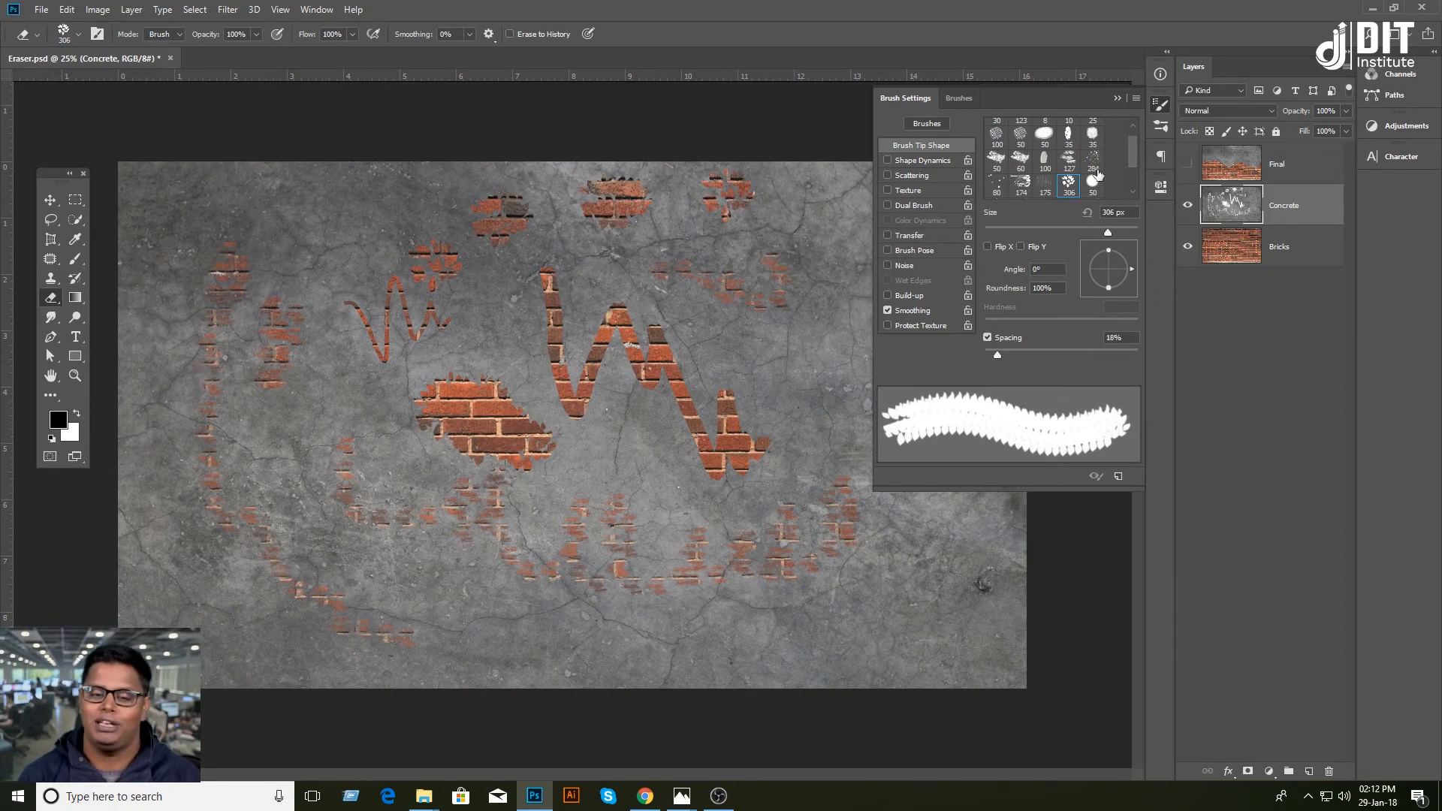
Step: Pick the speckled 80 px brush tip, enlarge it to 239 px and erase faint speckled patches in the concrete
left_click_drag(1135, 154, 1134, 177)
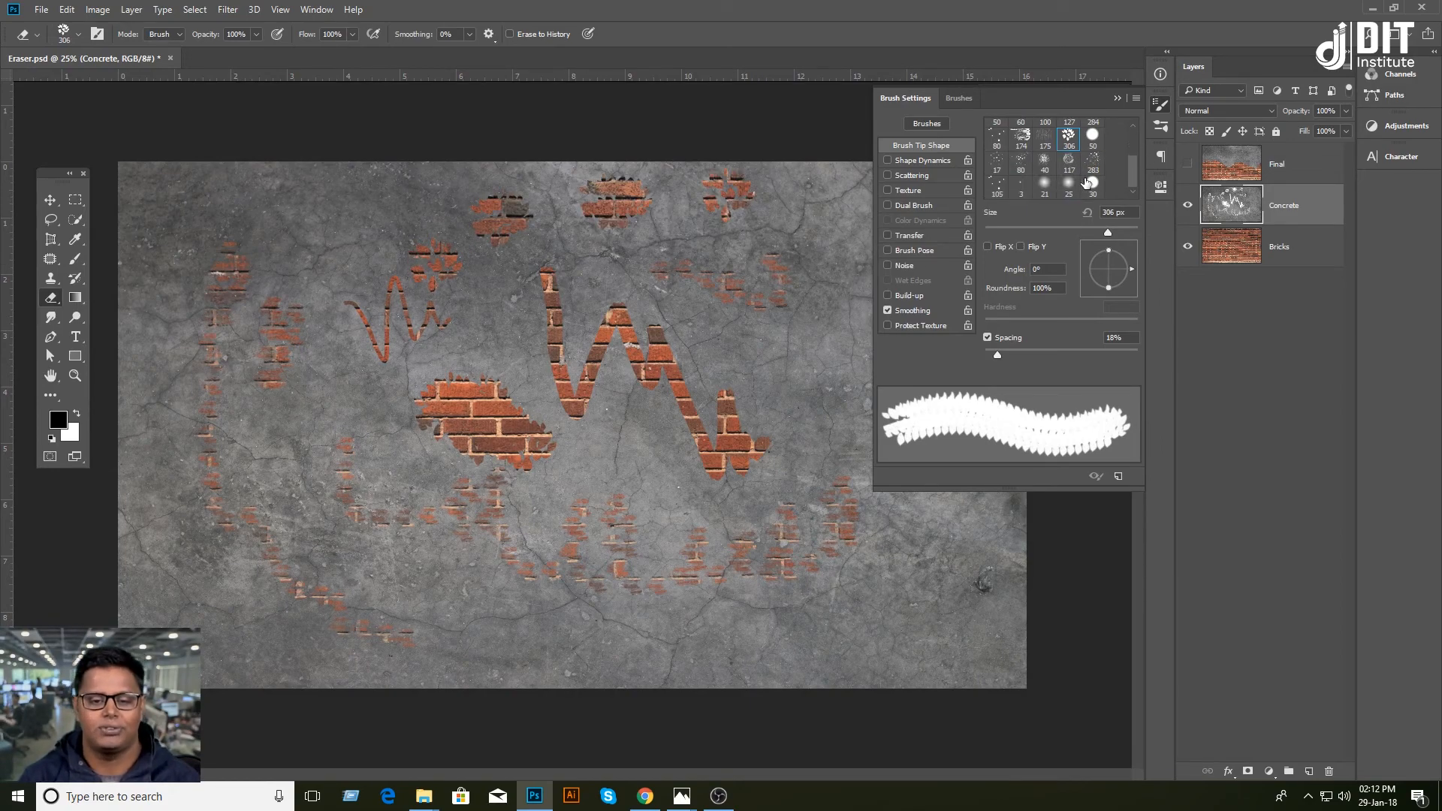
left_click(1022, 163)
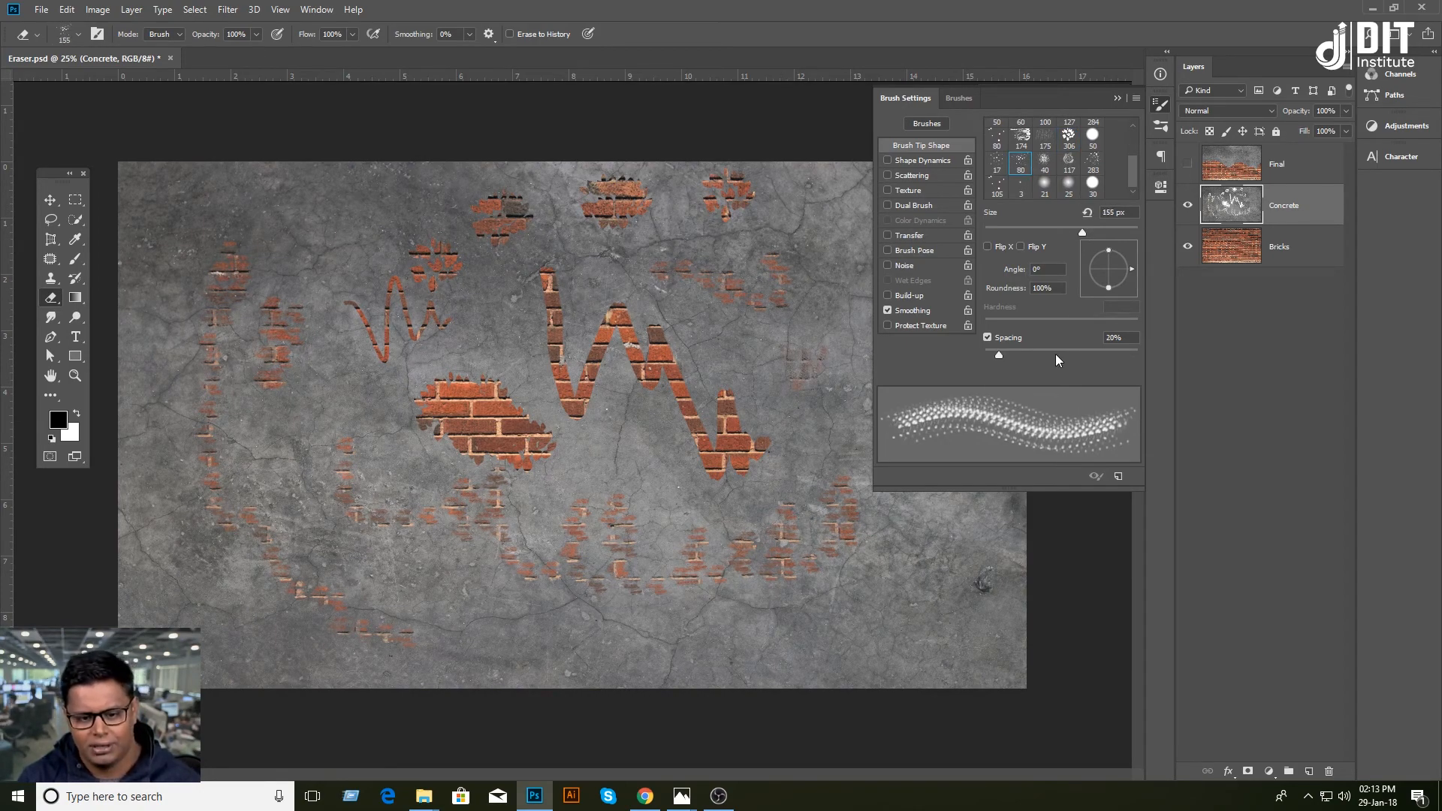
left_click_drag(1097, 228, 1106, 229)
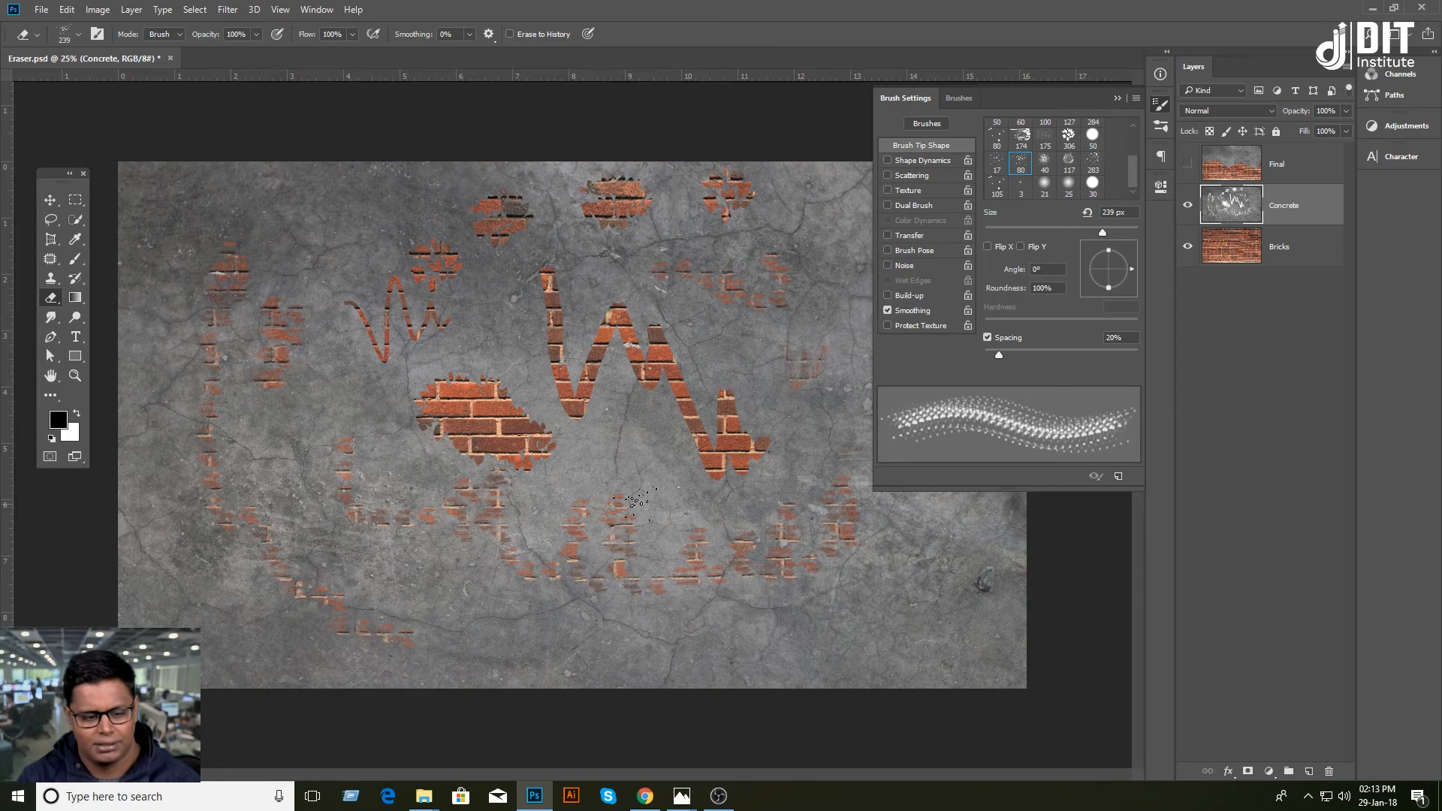
left_click_drag(304, 218, 392, 223)
Step: Pick the rough-edged 50 px brush tip and erase a jagged stroke in the upper left concrete
key("ctrl+plus")
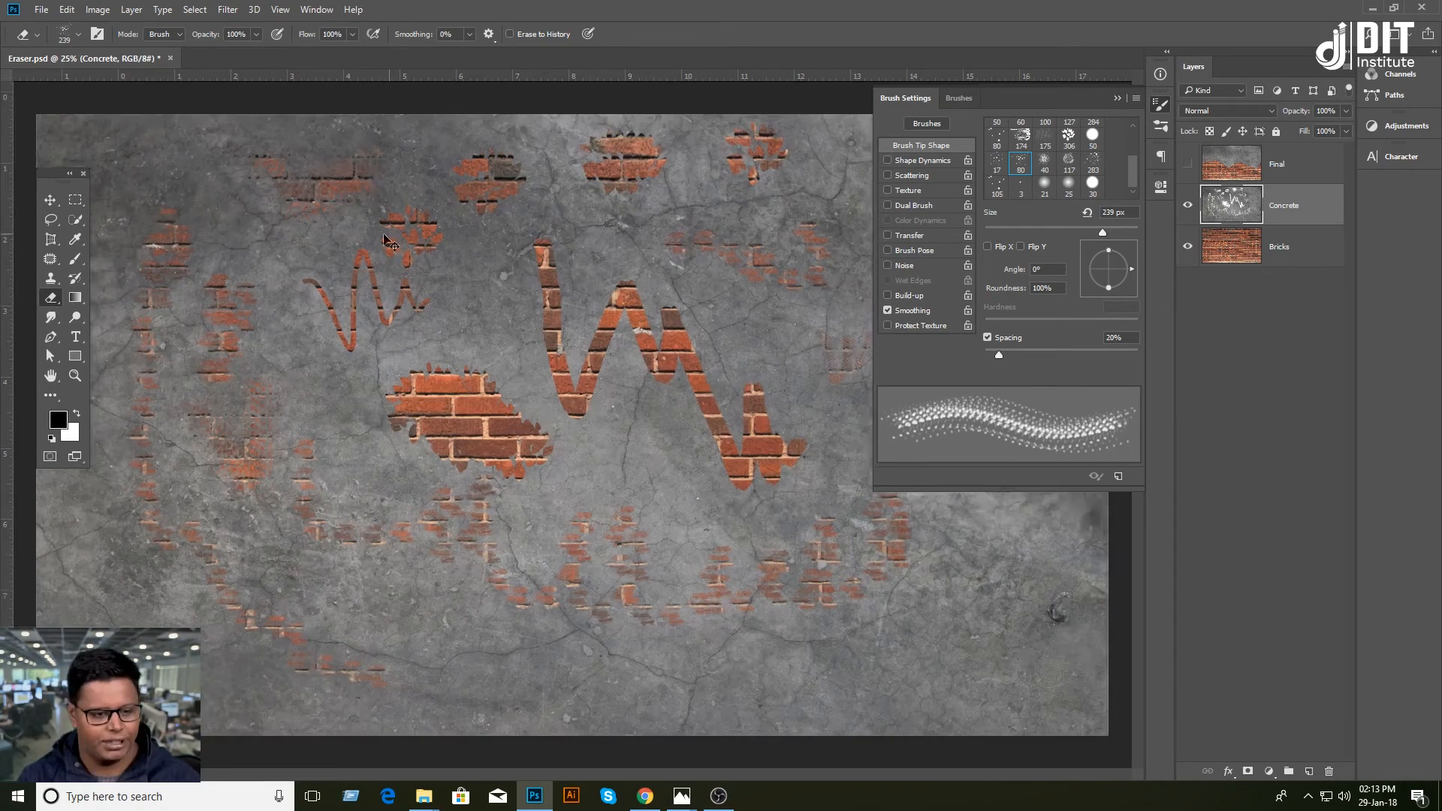
key("ctrl+plus")
key("ctrl+plus")
key("ctrl+plus")
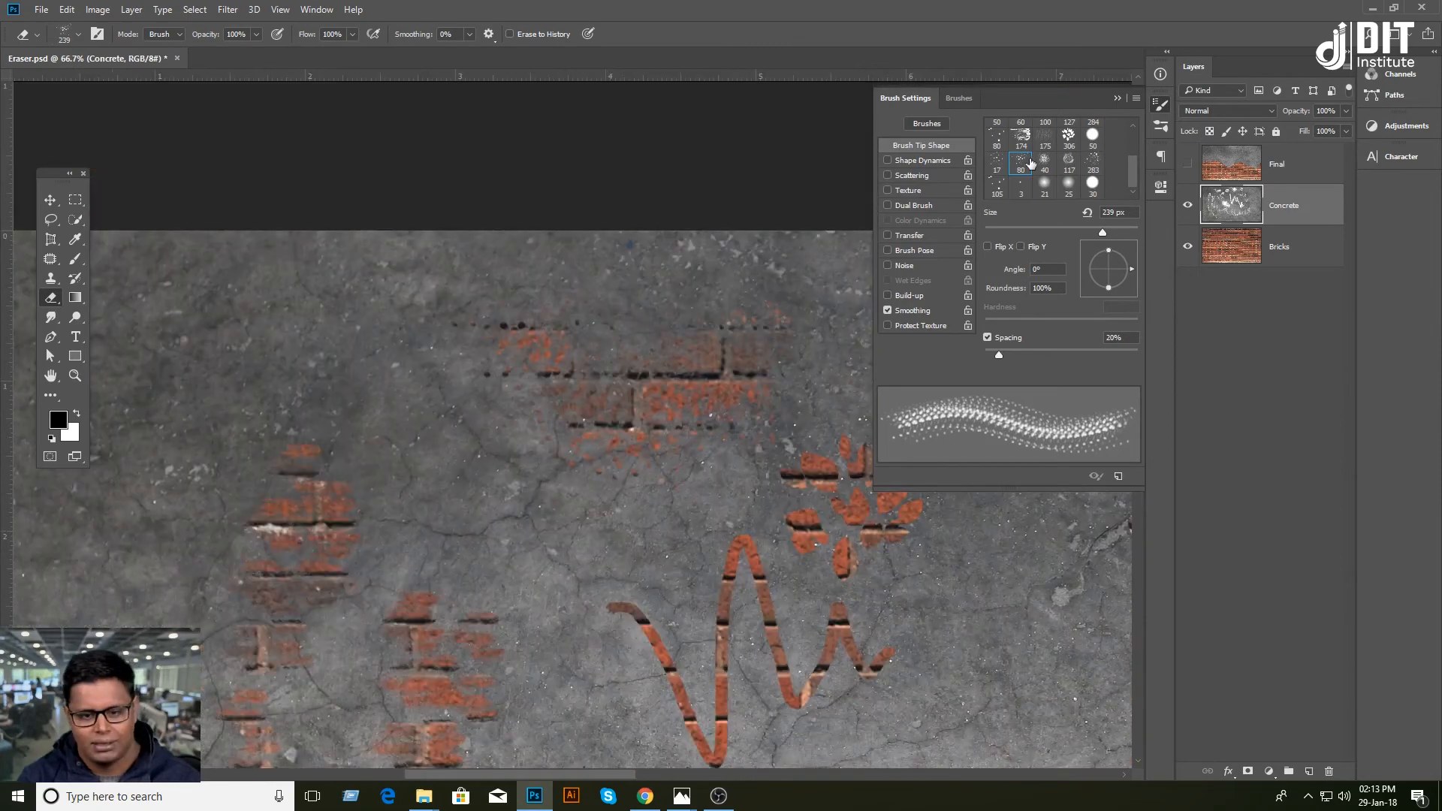
scroll(1031, 163, "up", 2)
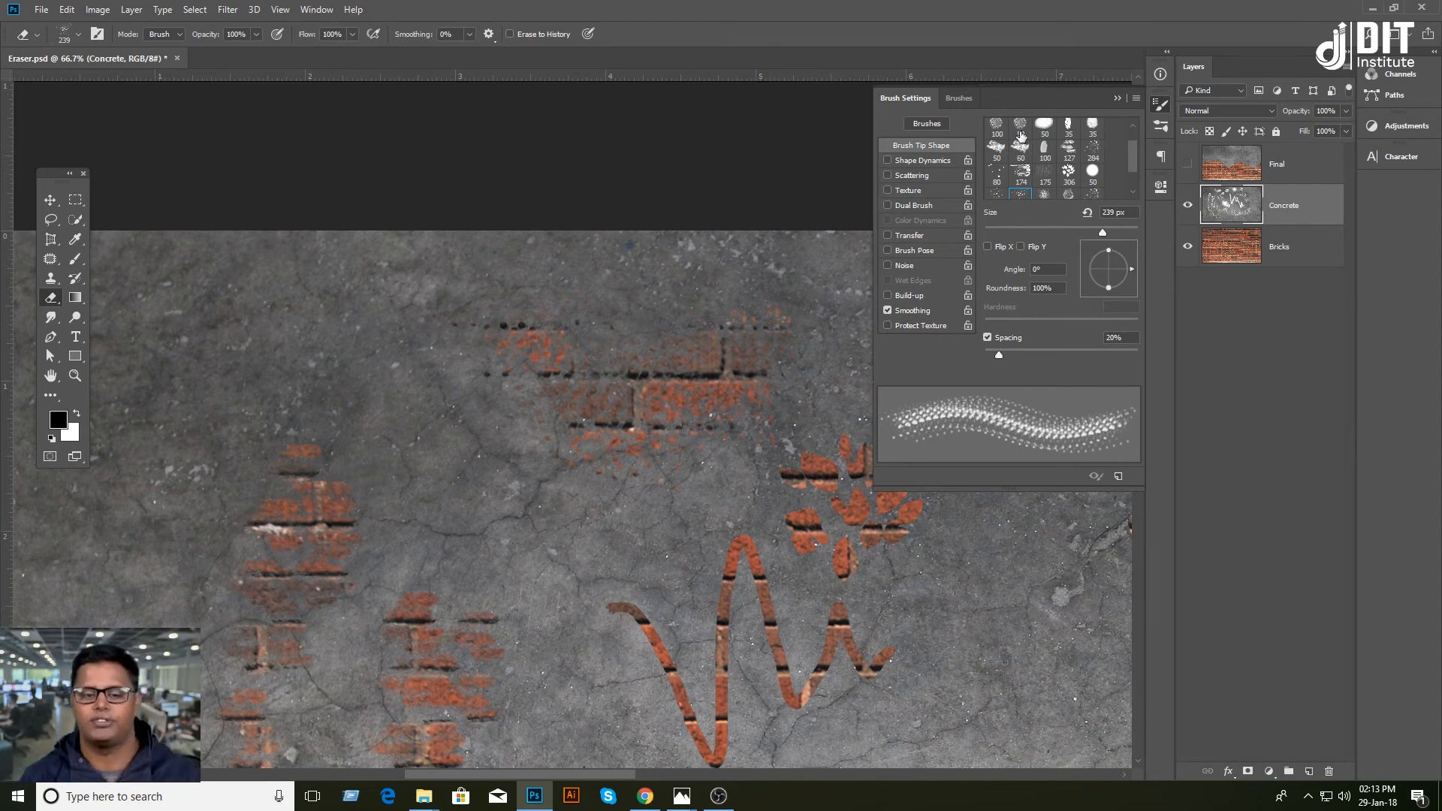
left_click(1134, 98)
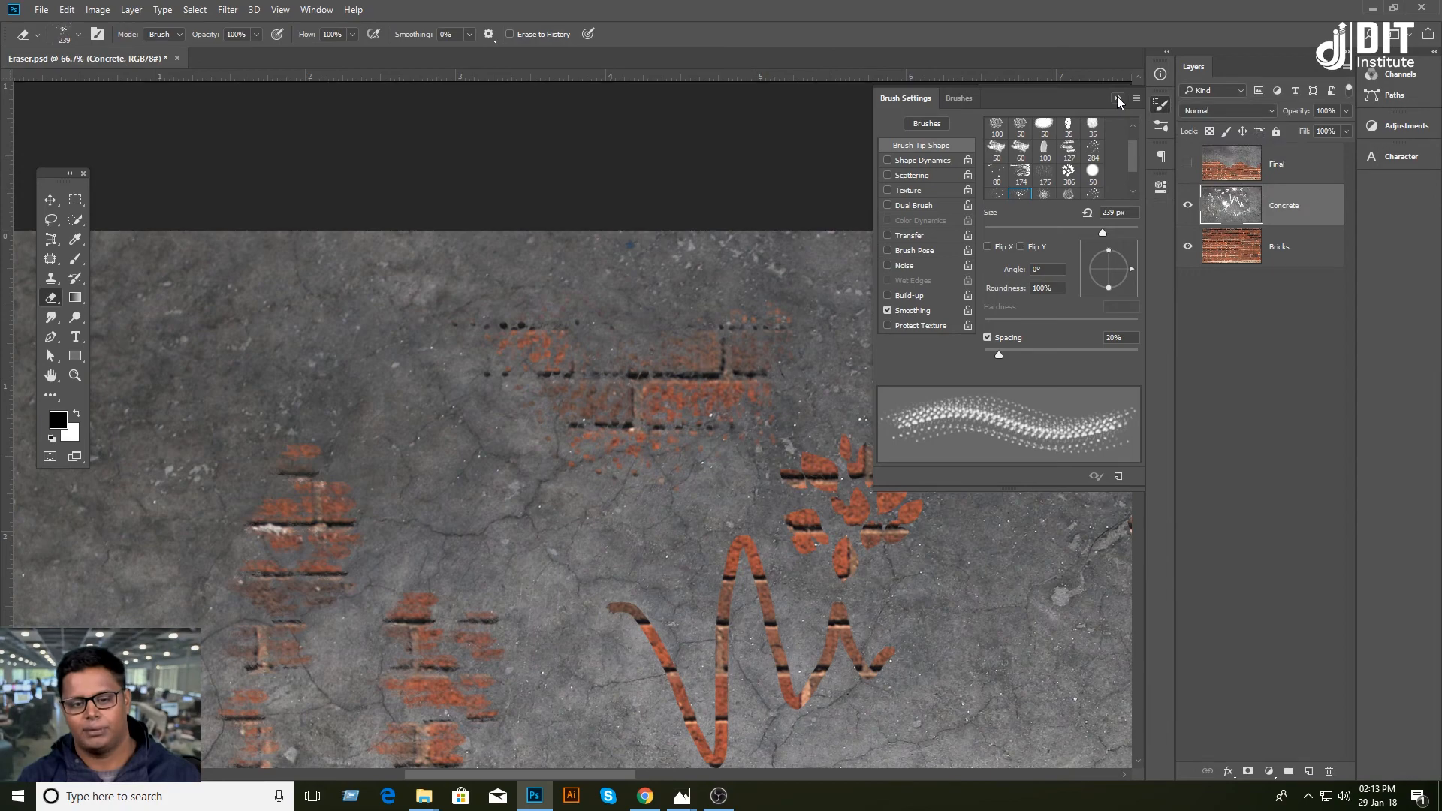
left_click(1020, 148)
left_click(996, 149)
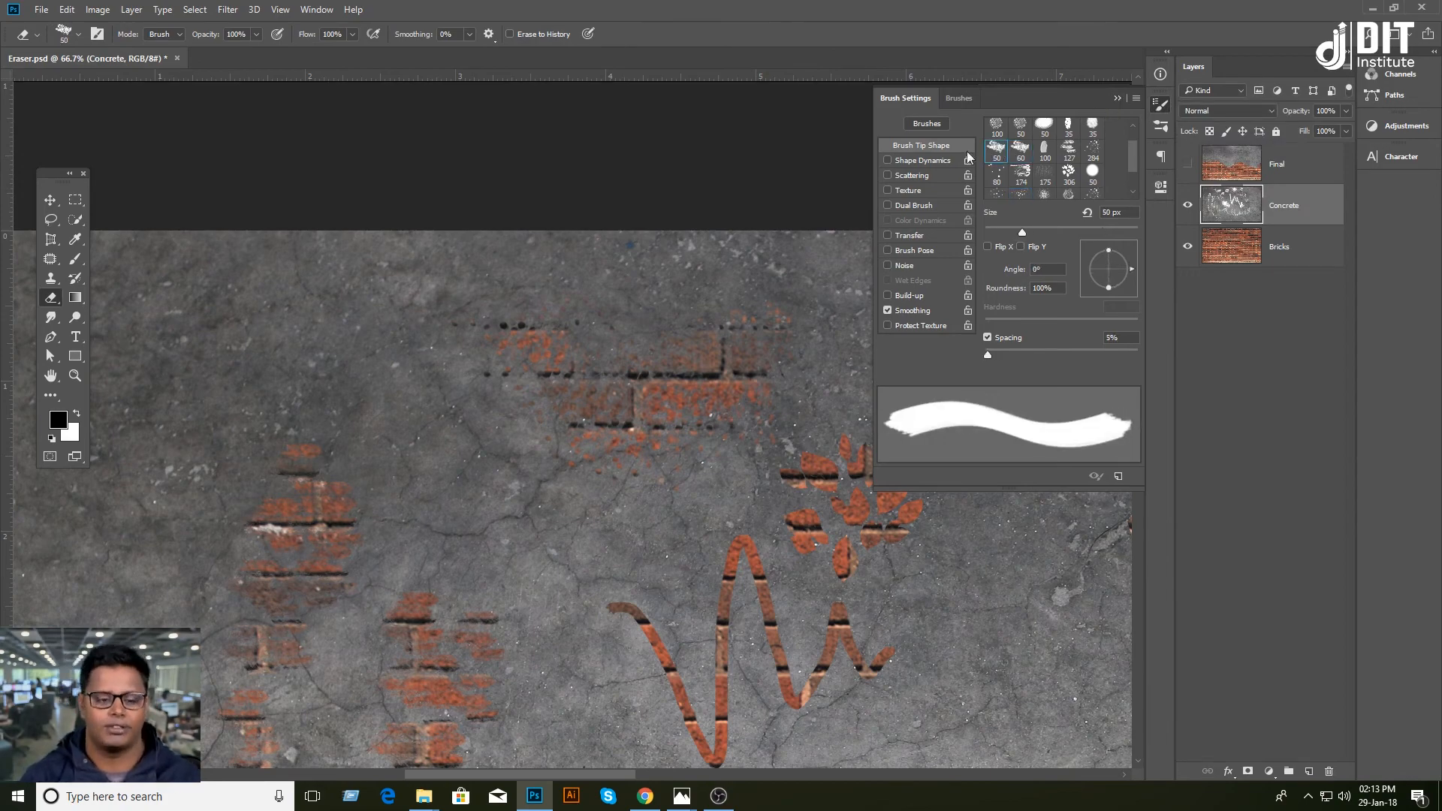
mouse_move(173, 336)
left_mouse_down()
mouse_move(135, 428)
mouse_move(235, 333)
mouse_move(272, 325)
left_mouse_up()
left_click_drag(303, 372, 473, 488)
Step: Erase a long wavy stroke across the lower concrete with the rough 50 px tip, working with the whole wall in view
key("ctrl+minus")
key("ctrl+minus")
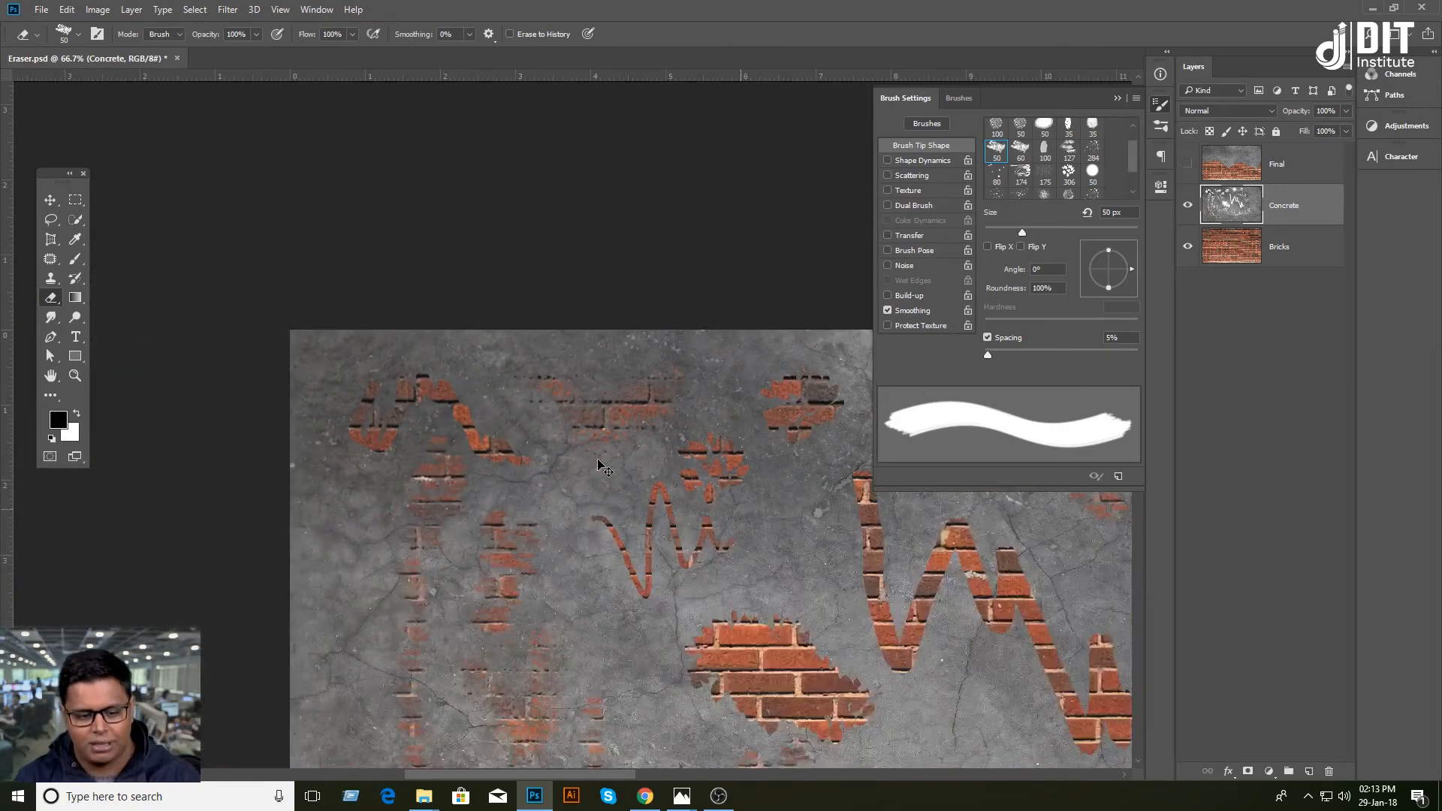
key("ctrl+minus")
key("ctrl+minus")
key("ctrl+minus")
key("ctrl+minus")
mouse_move(606, 497)
left_mouse_down()
mouse_move(505, 506)
mouse_move(434, 558)
mouse_move(368, 526)
left_mouse_up()
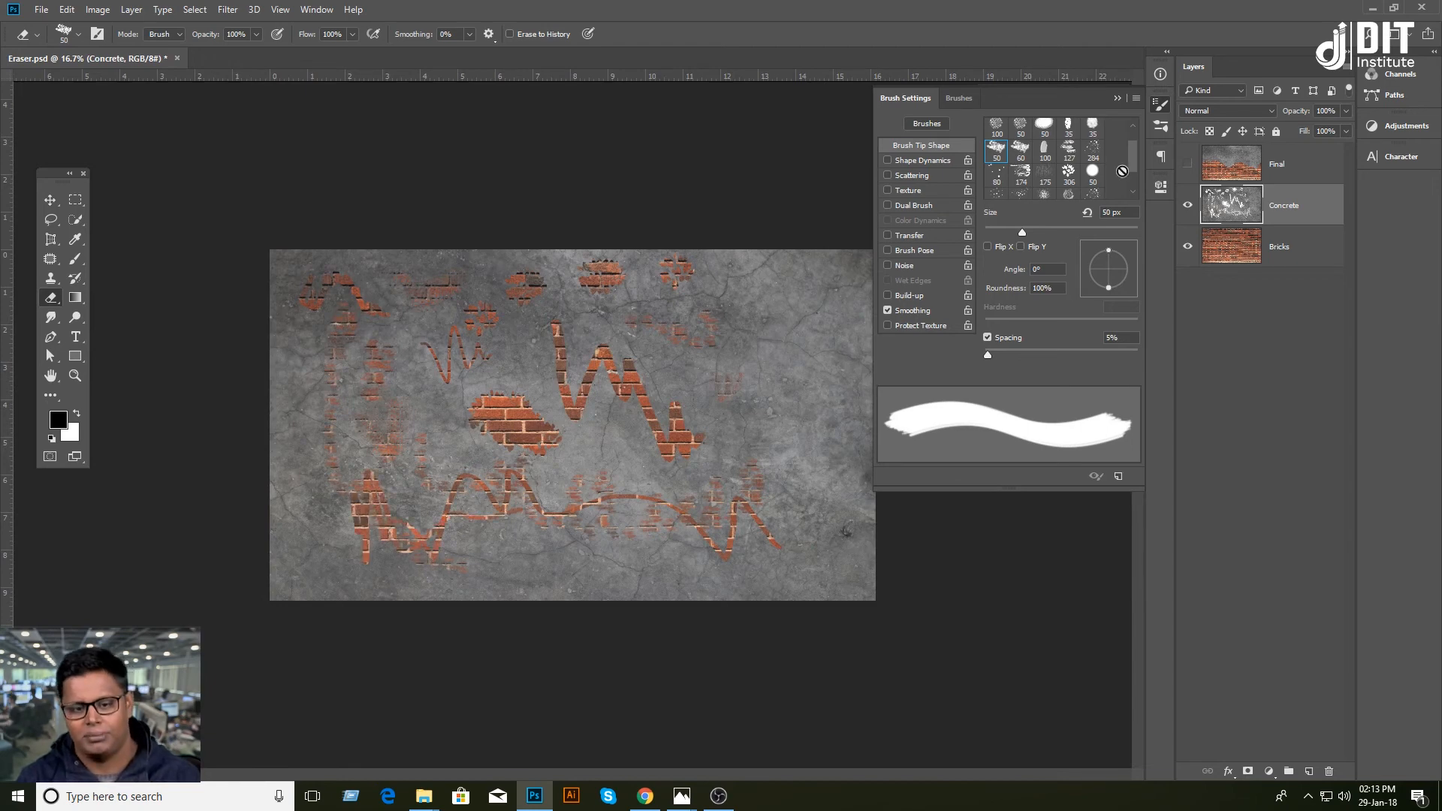
Step: Restore the document to its original Eraser.psd history state and make the Concrete layer visible and active
left_click(1117, 98)
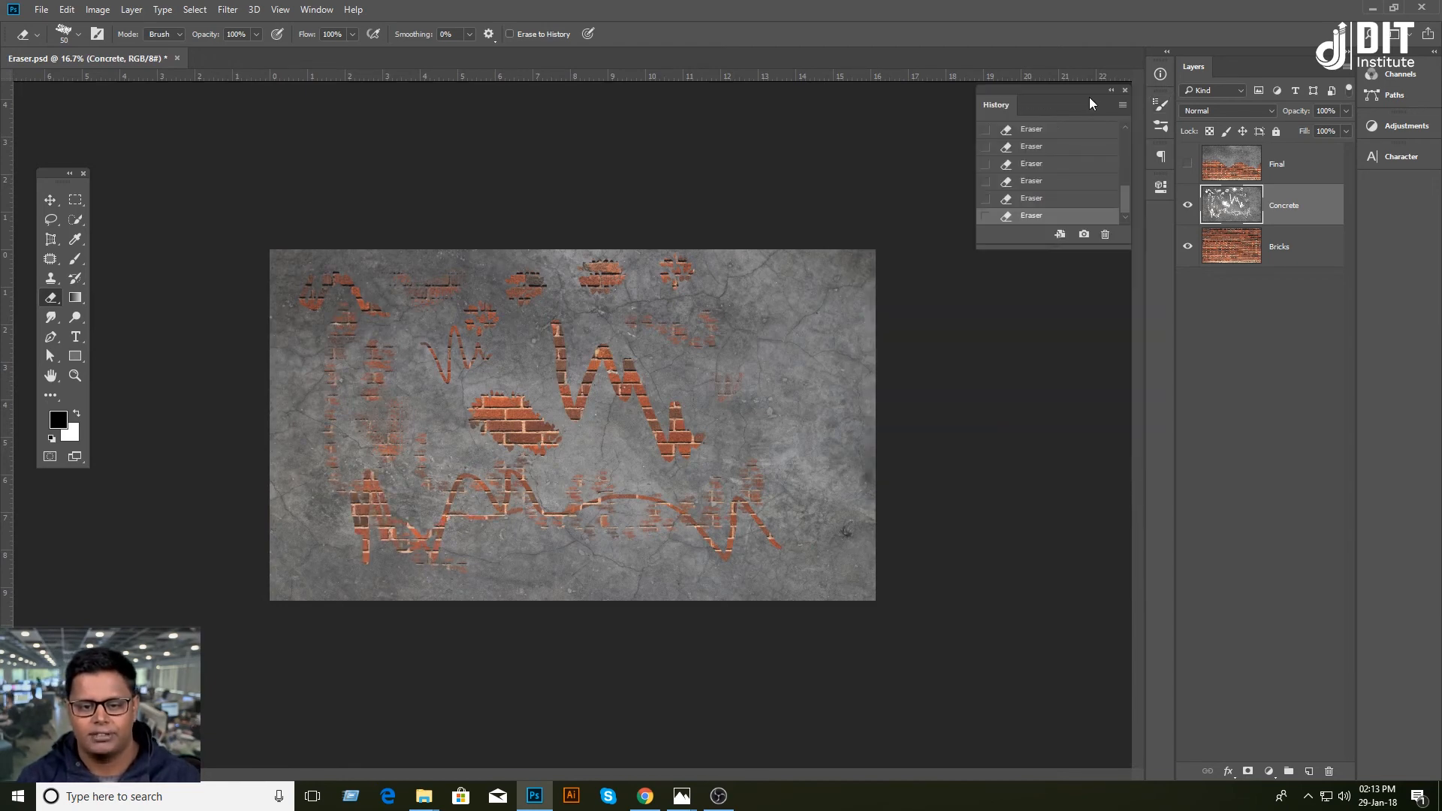
left_click_drag(1125, 197, 1120, 135)
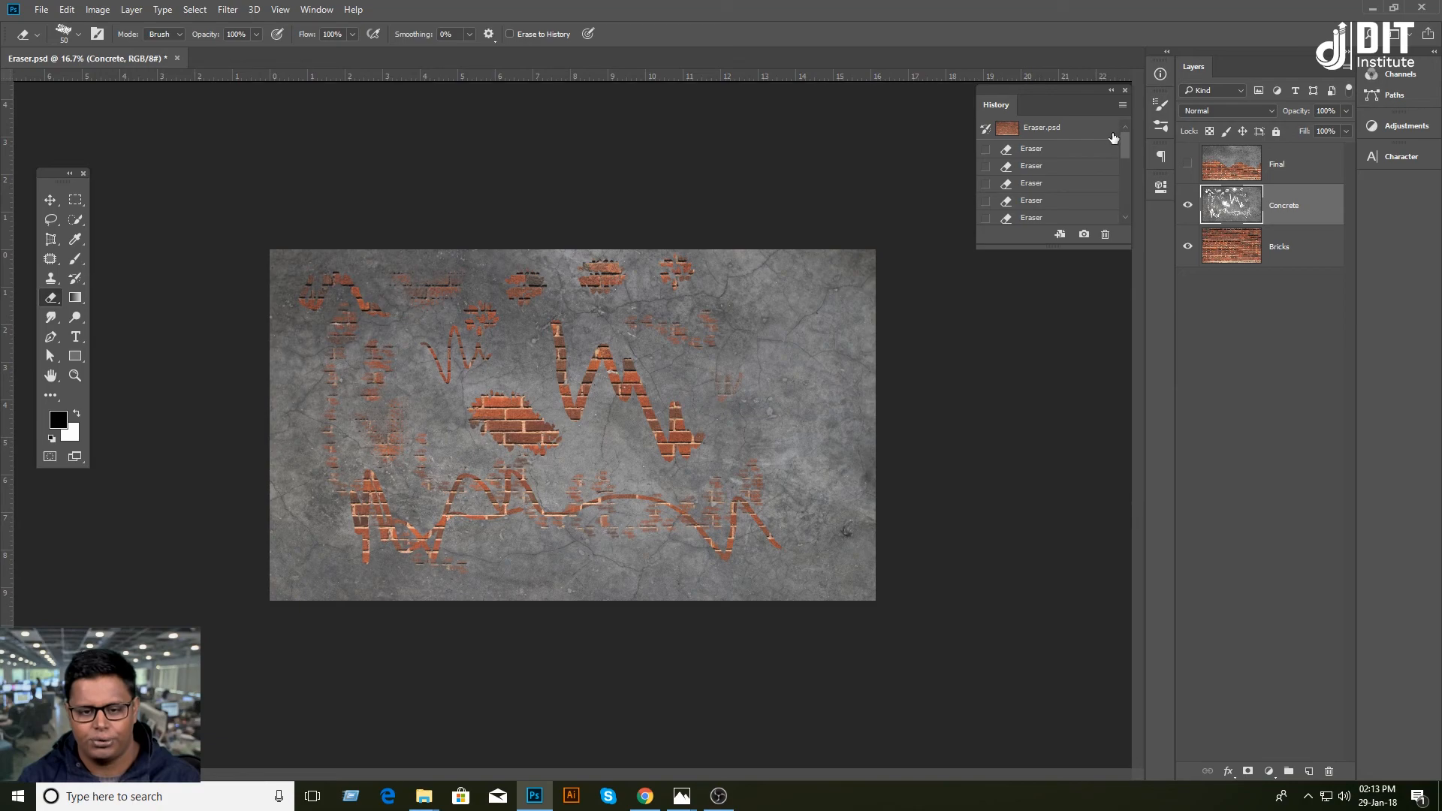
left_click(1084, 136)
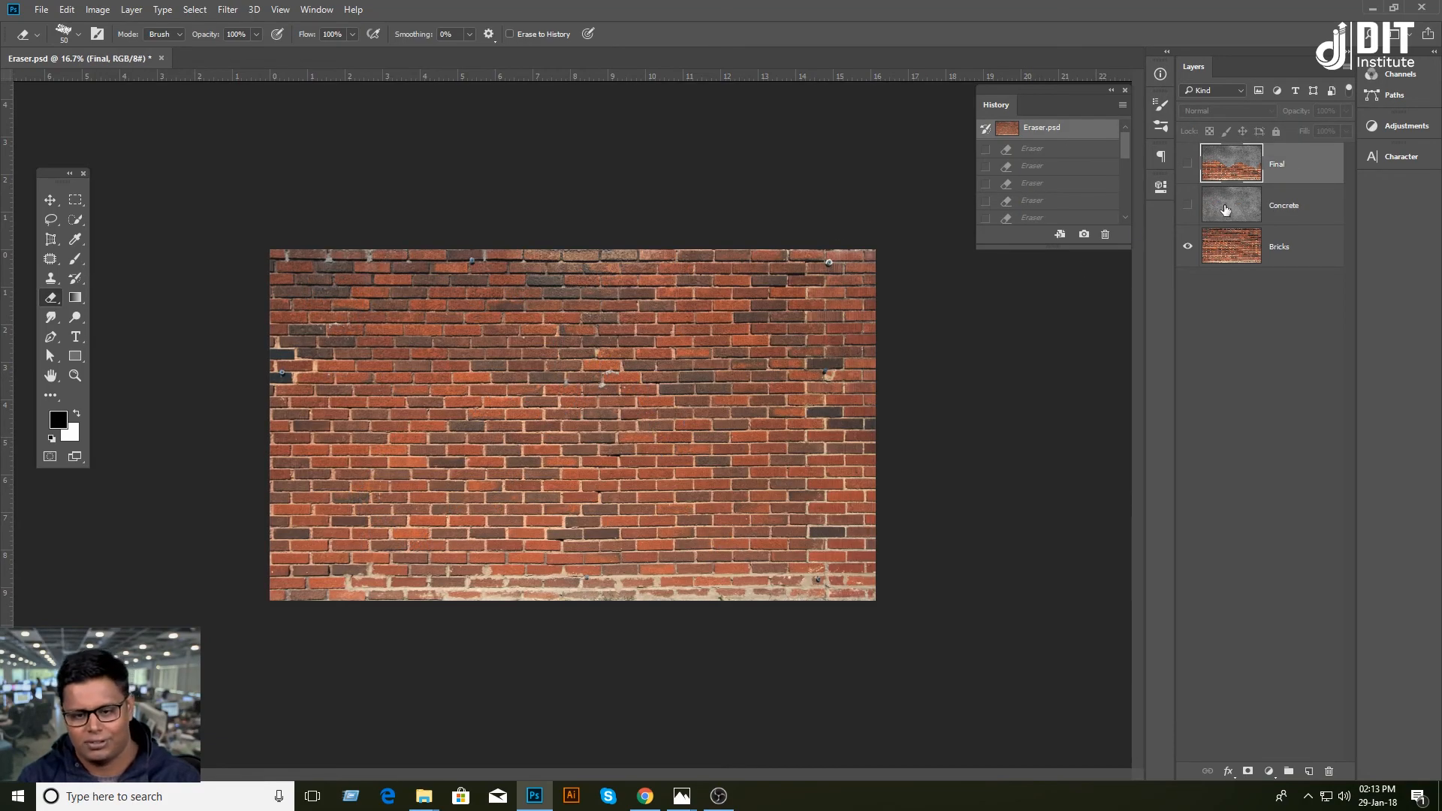
left_click(1188, 206)
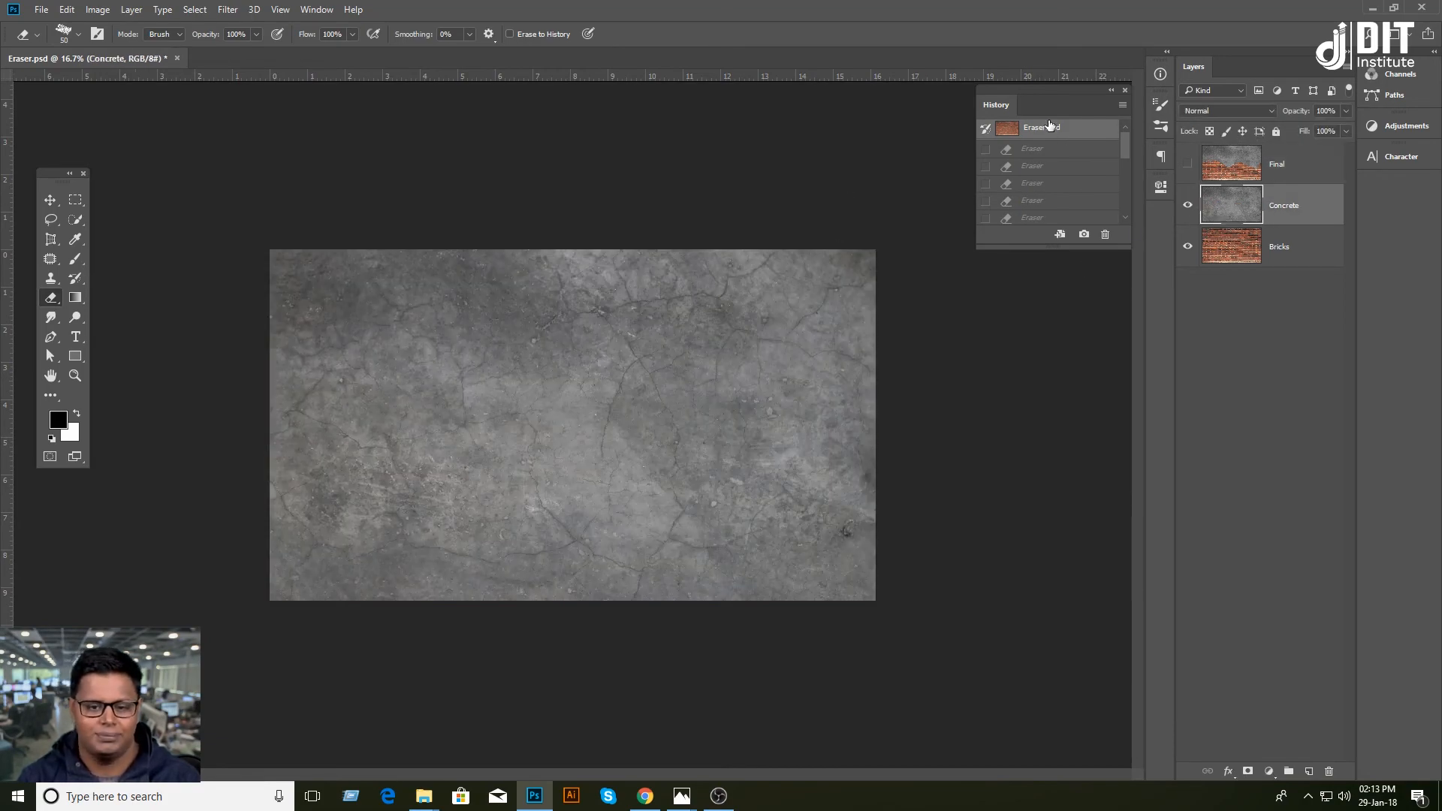
Step: Pick the textured 100 px brush tip, set its size to 229 px and spacing to 78%, and erase a wavy patch across the upper concrete
left_click(1160, 105)
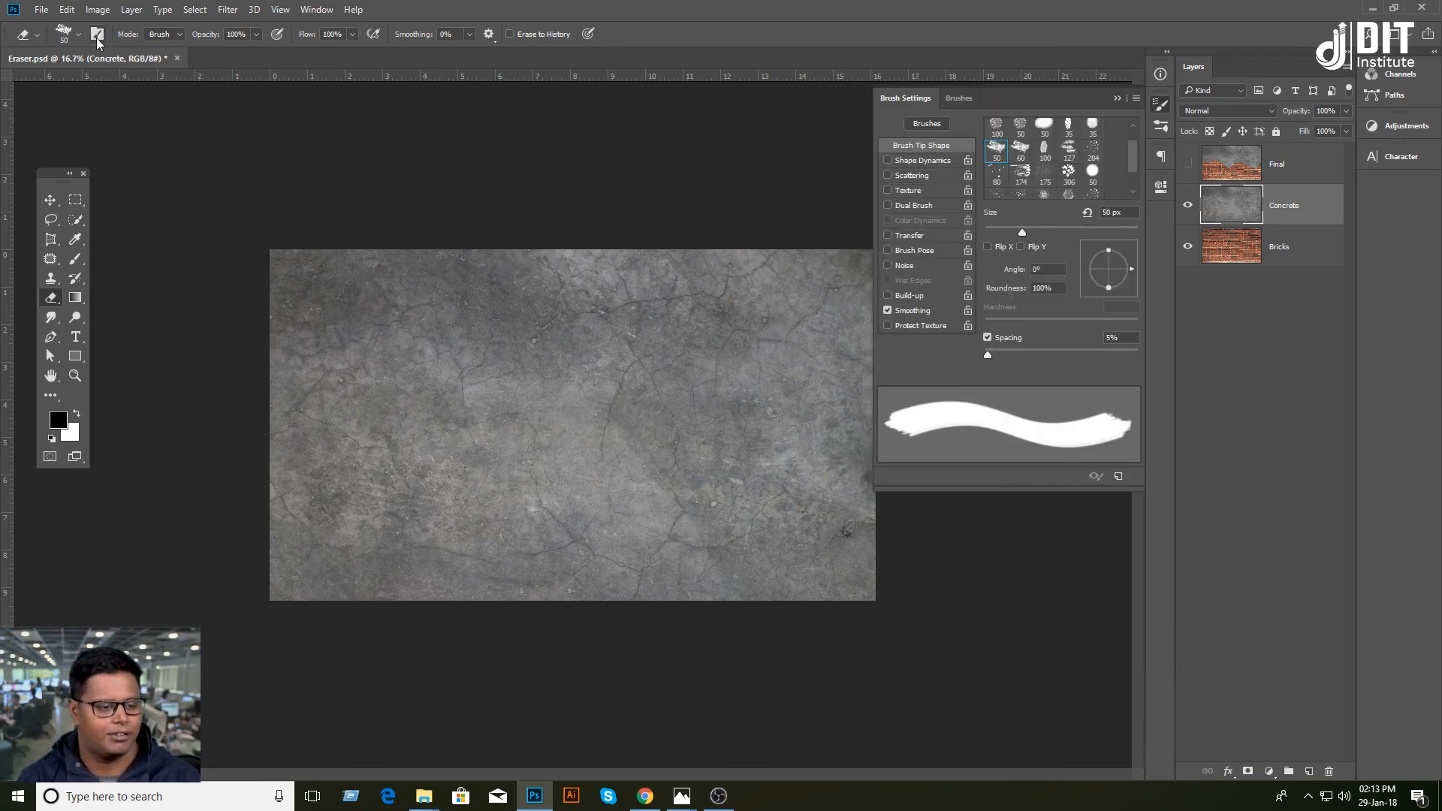
scroll(1037, 150, "up", 2)
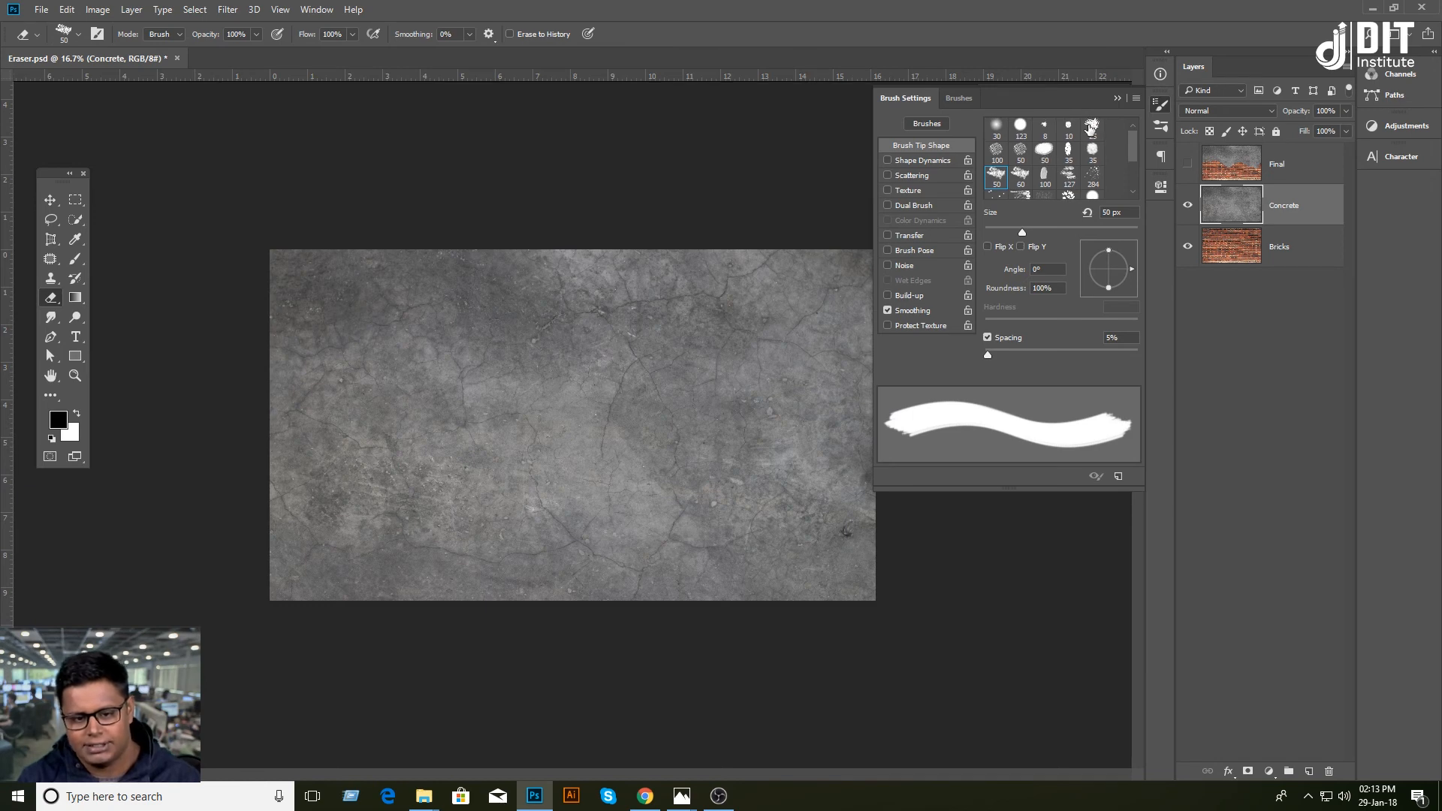
left_click(997, 151)
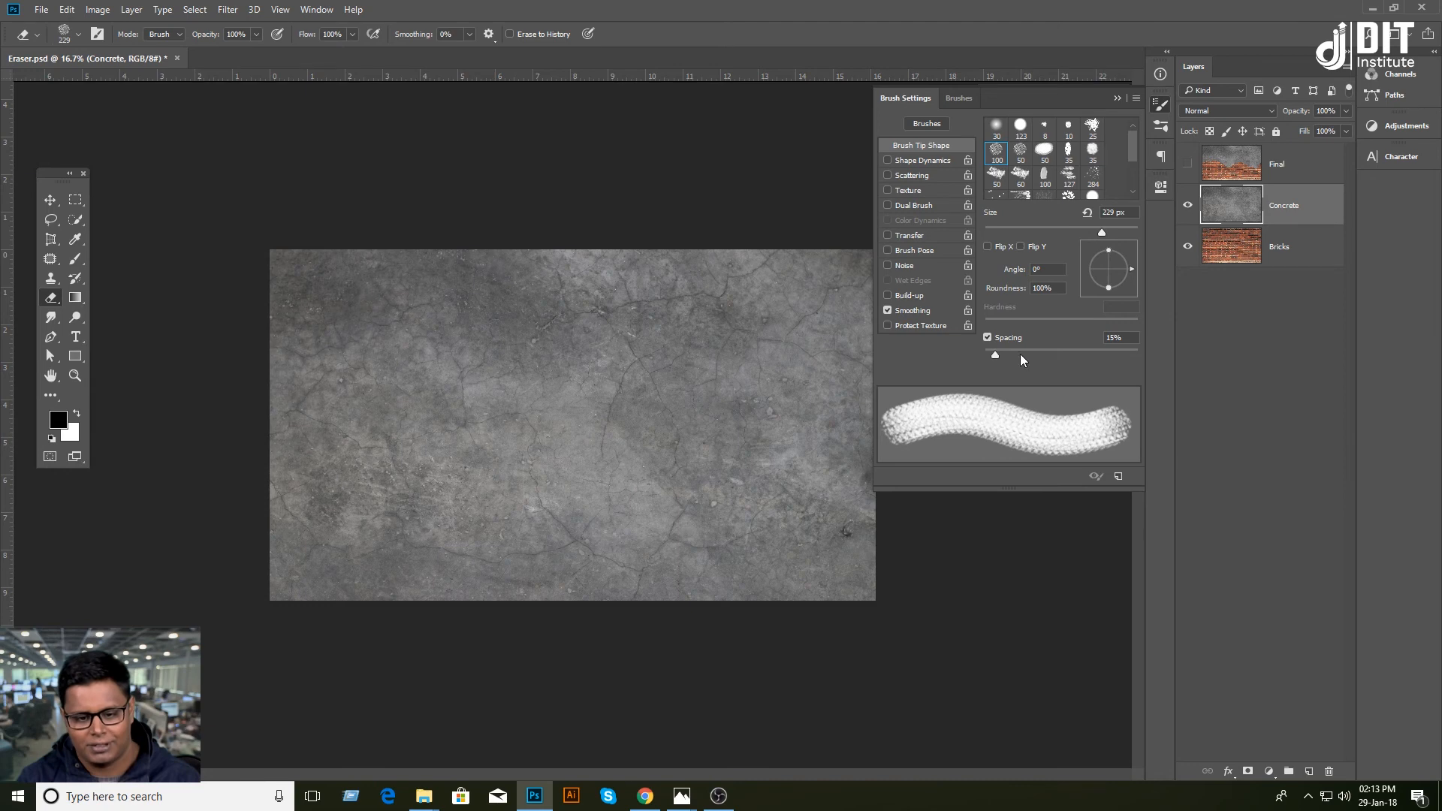
left_click_drag(997, 355, 1044, 353)
mouse_move(366, 319)
left_mouse_down()
mouse_move(424, 326)
mouse_move(526, 348)
mouse_move(584, 339)
mouse_move(647, 382)
mouse_move(665, 419)
mouse_move(685, 377)
mouse_move(777, 422)
left_mouse_up()
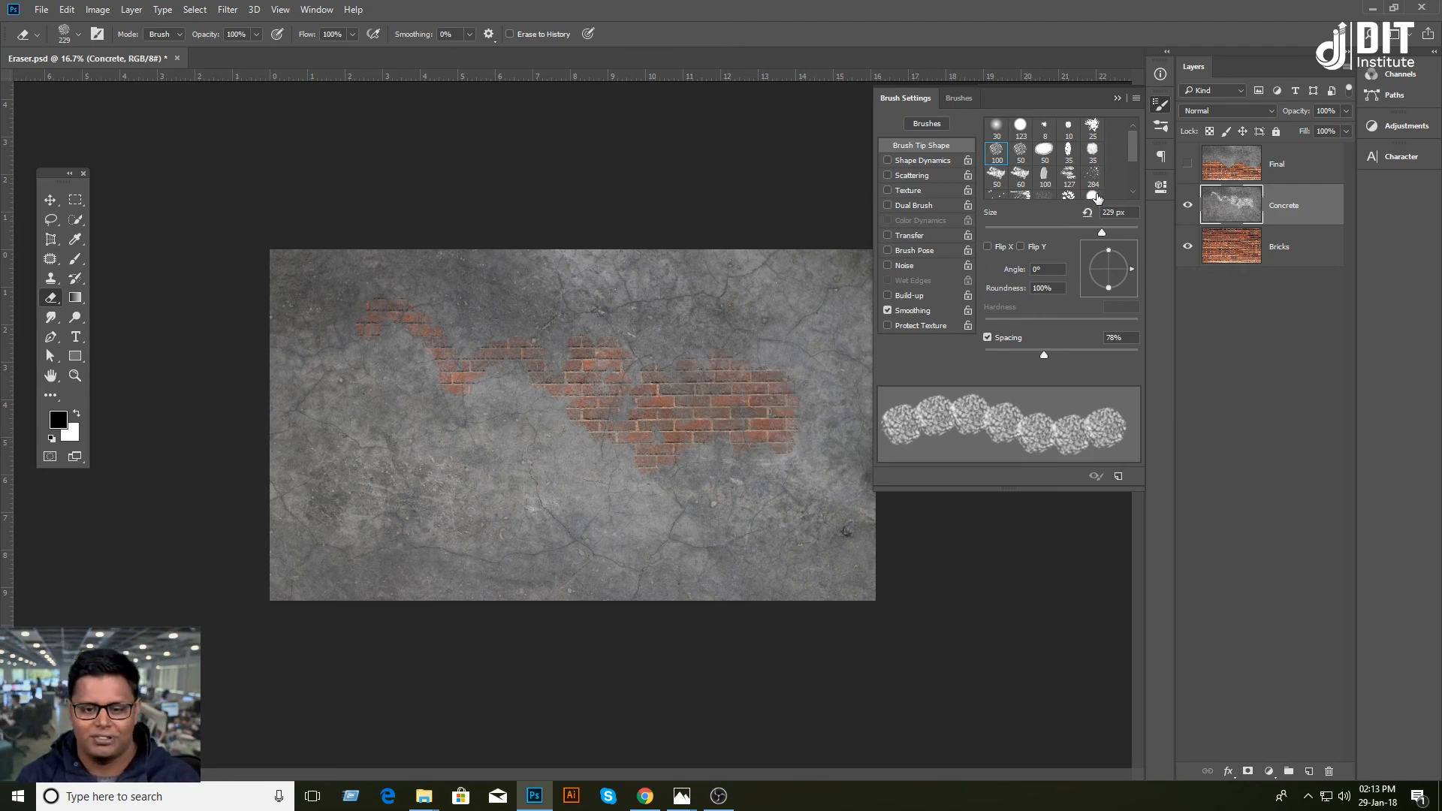
Step: Pick the hard round 50 px tip, set its size to 288 px and hardness to 5%, and erase a wavy area across the lower concrete
left_click(1092, 195)
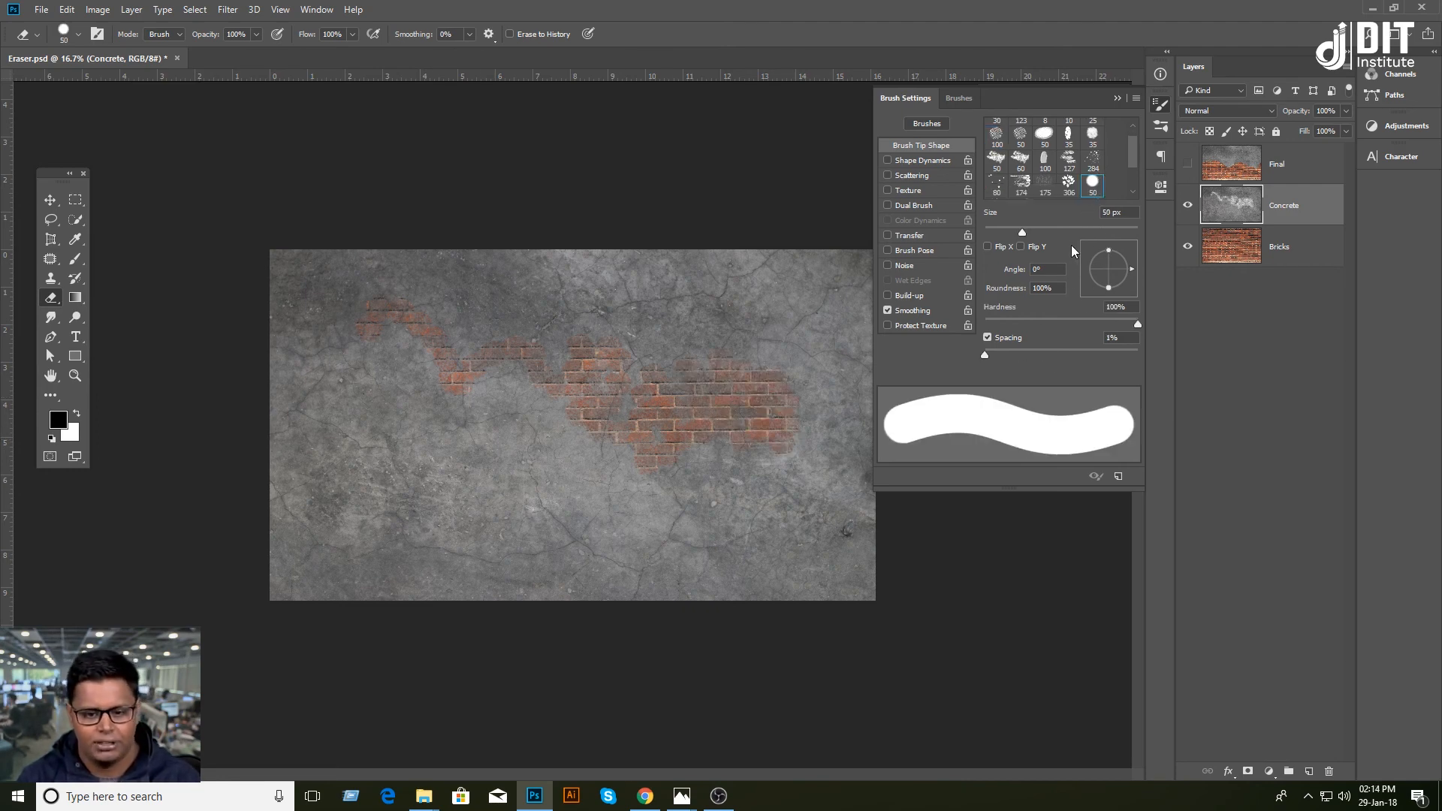
left_click(1075, 228)
left_click_drag(1091, 321, 991, 324)
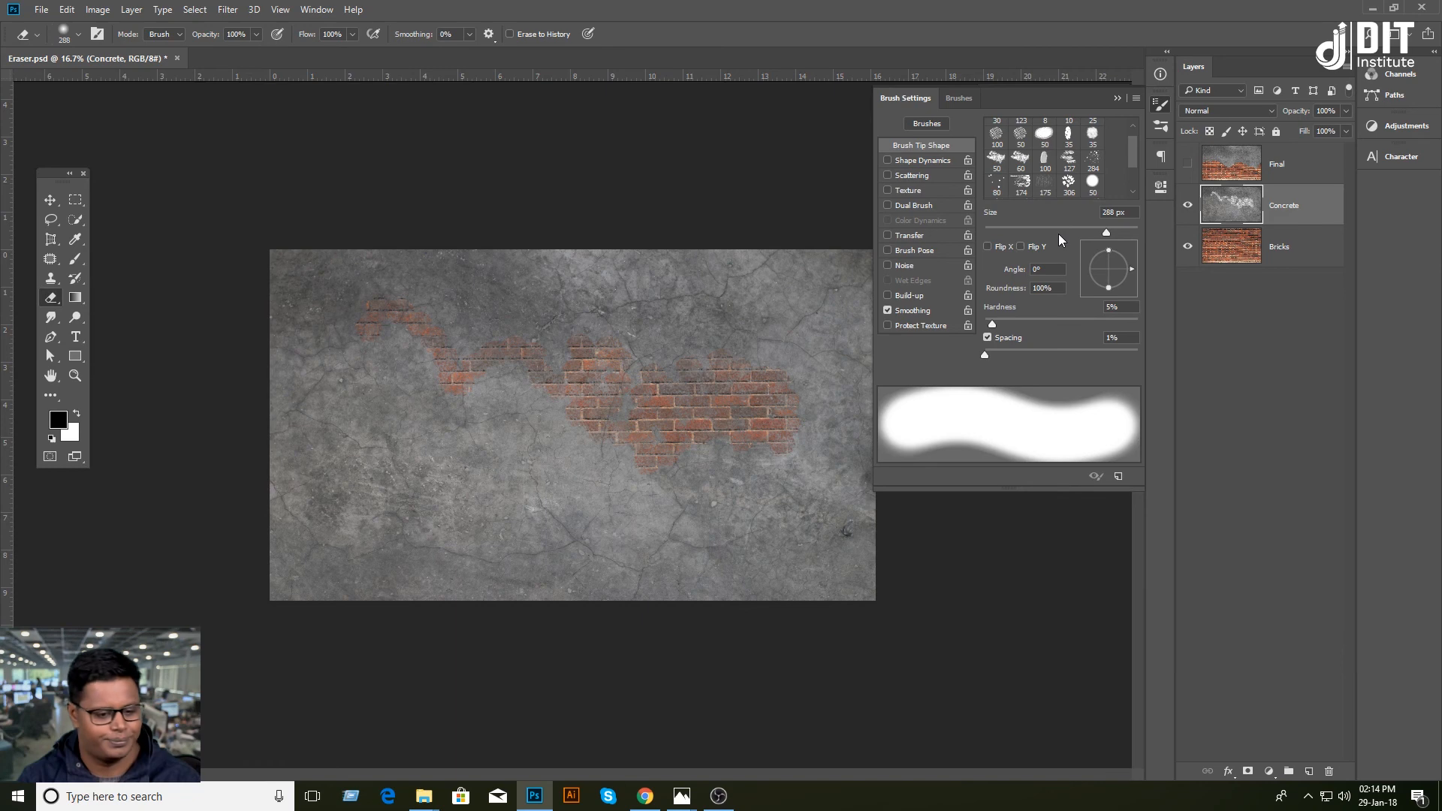
mouse_move(394, 458)
left_mouse_down()
mouse_move(423, 513)
mouse_move(597, 542)
mouse_move(651, 573)
mouse_move(703, 571)
mouse_move(752, 530)
mouse_move(762, 448)
mouse_move(593, 582)
mouse_move(653, 572)
mouse_move(698, 518)
left_mouse_up()
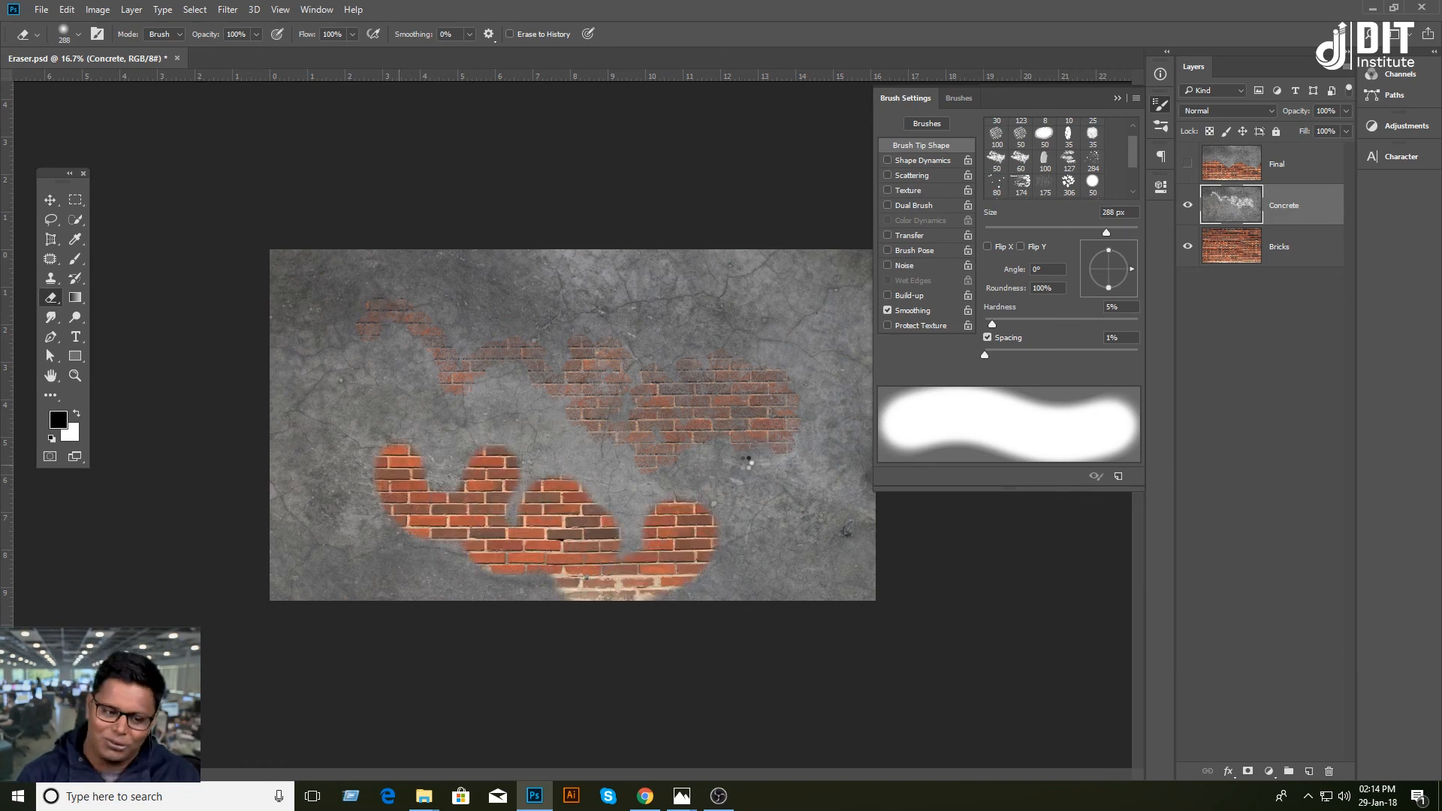
left_click_drag(690, 574, 734, 582)
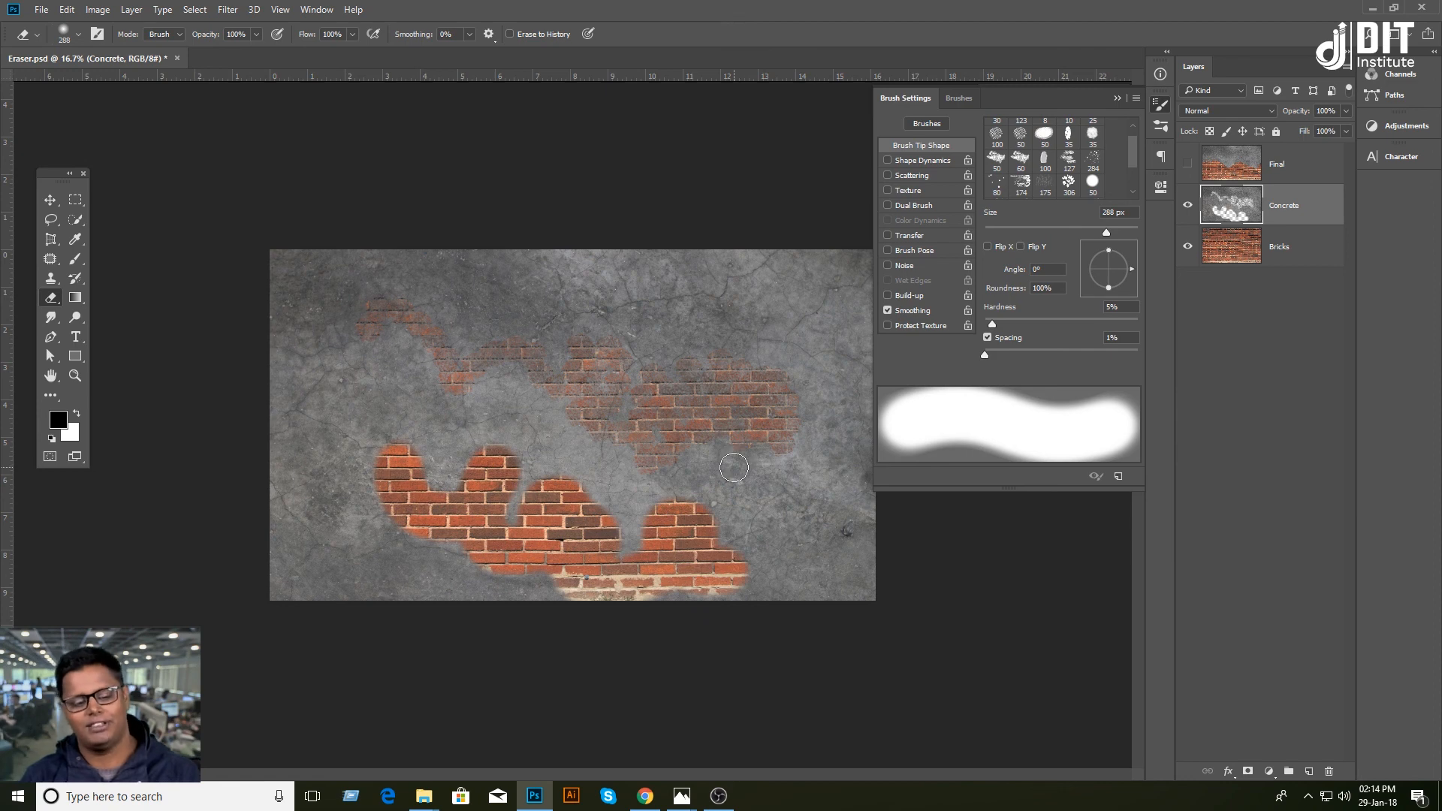